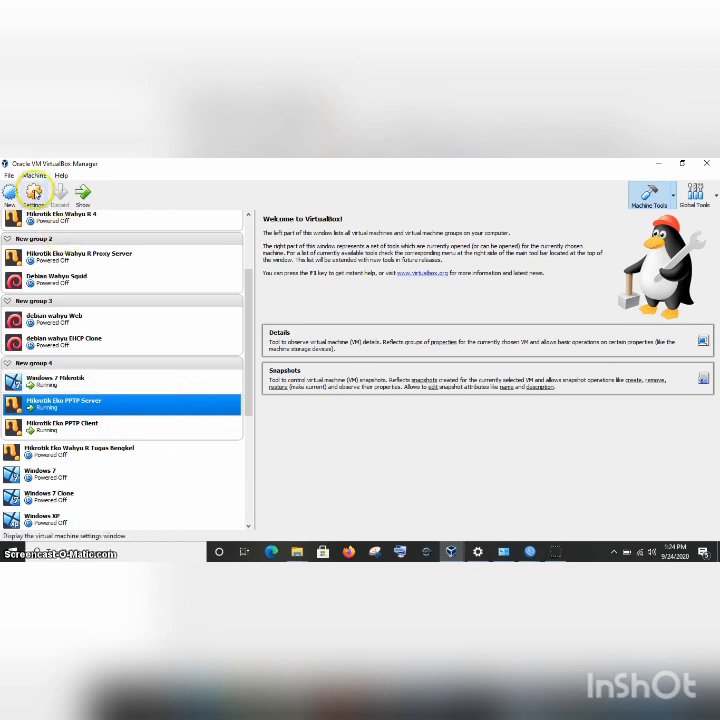
# Review the PPTP Server VM's network adapter settings in VirtualBox.
pyautogui.click(34, 193)
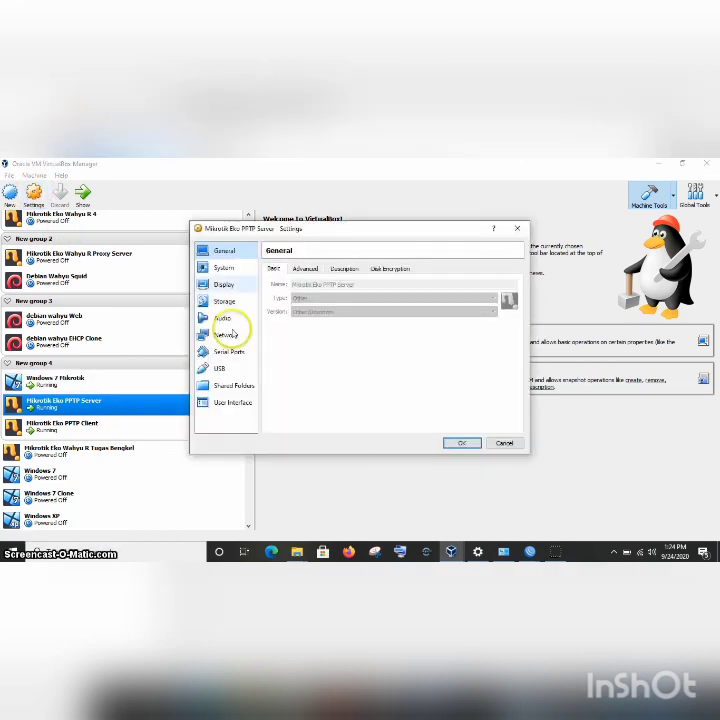
pyautogui.click(226, 338)
pyautogui.click(355, 268)
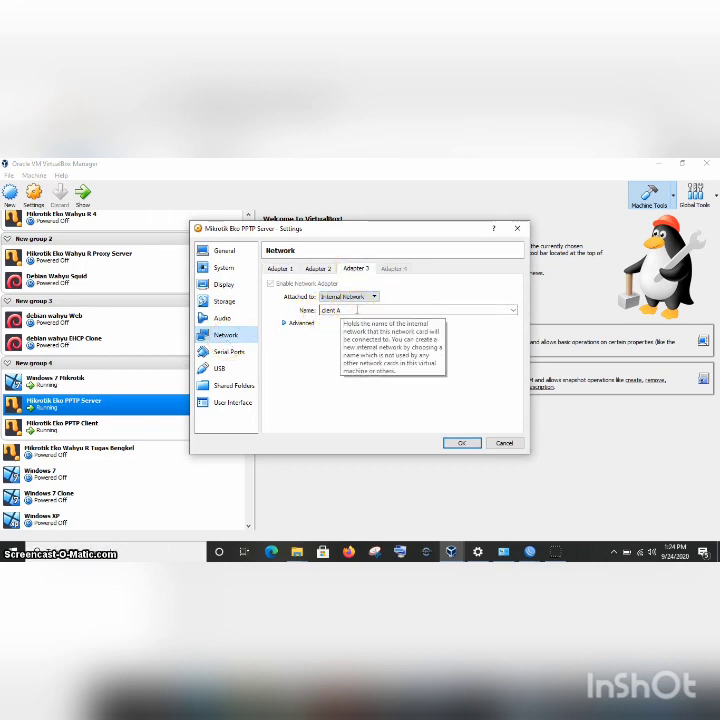
pyautogui.click(463, 443)
# Review the PPTP Client VM's second and third network adapters and save its settings.
pyautogui.click(157, 427)
pyautogui.click(80, 215)
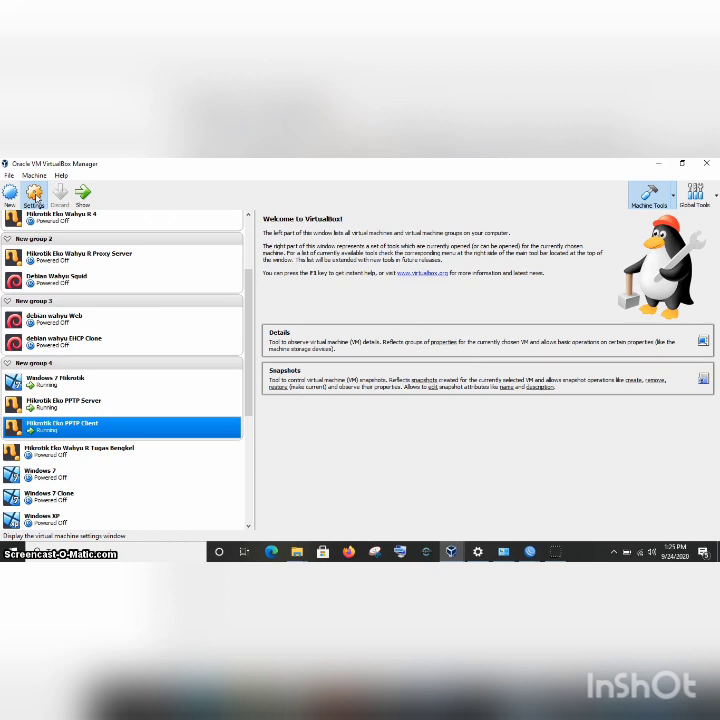
pyautogui.click(34, 196)
pyautogui.click(226, 335)
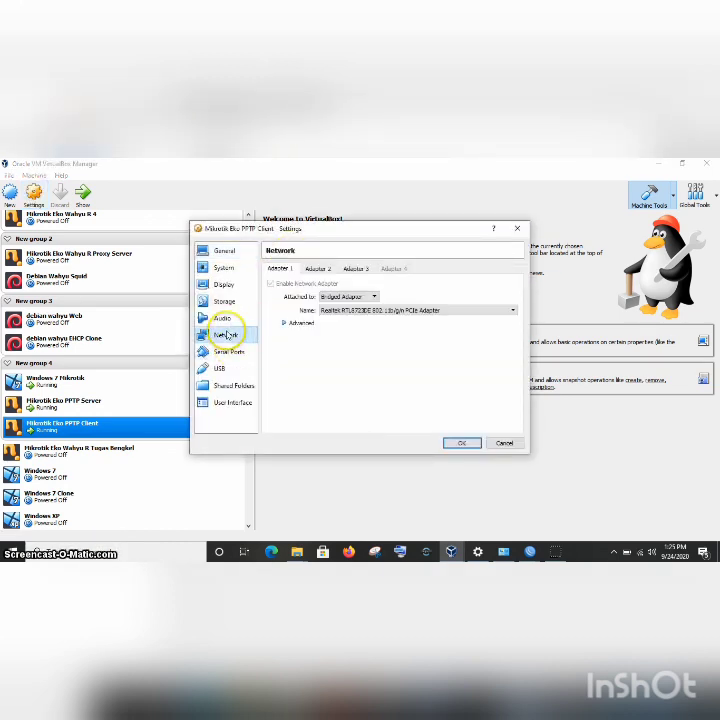
pyautogui.click(355, 269)
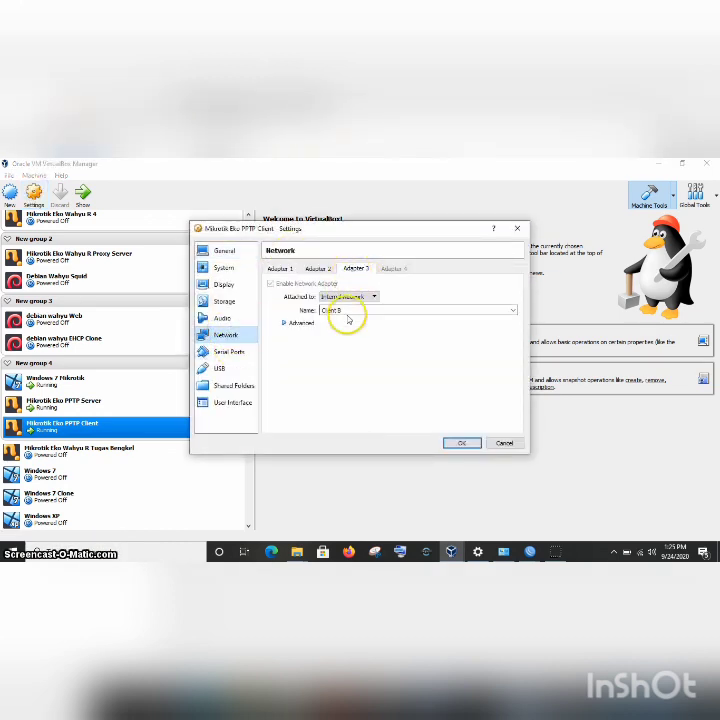
pyautogui.click(319, 270)
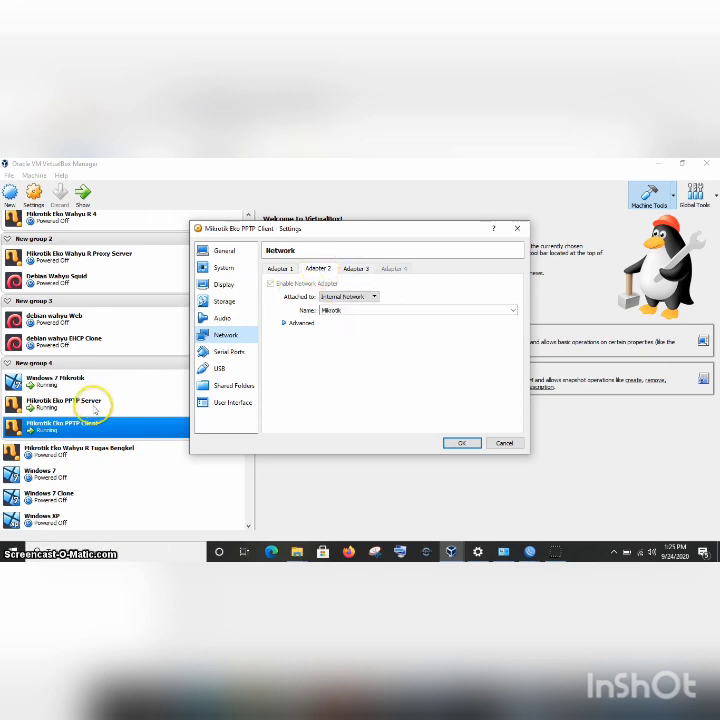
pyautogui.click(456, 442)
# Recheck the PPTP Server VM's second network adapter settings.
pyautogui.click(96, 405)
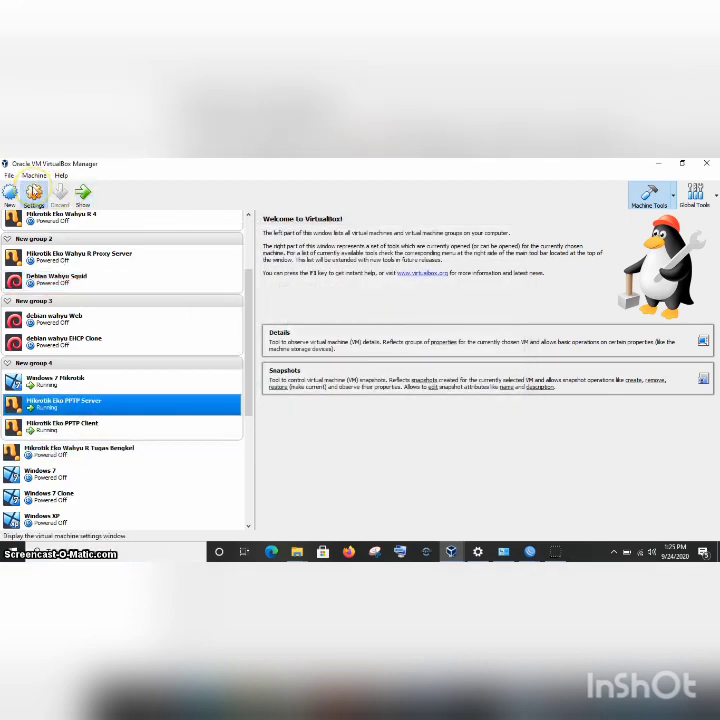
pyautogui.click(34, 193)
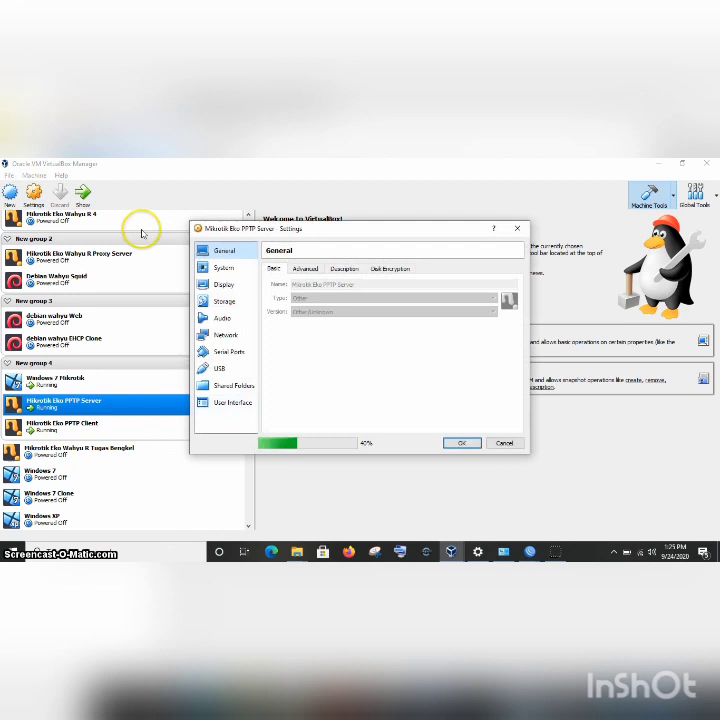
pyautogui.click(222, 334)
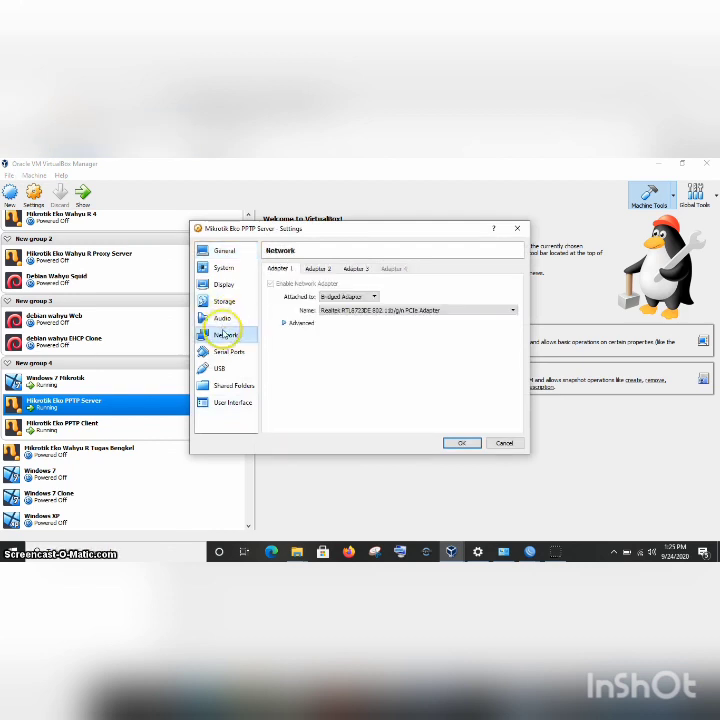
pyautogui.click(320, 265)
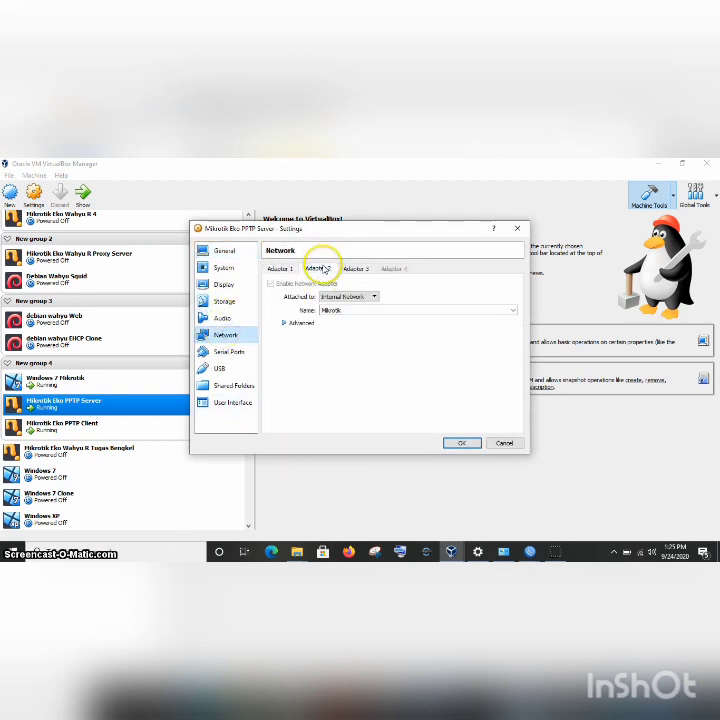
pyautogui.click(463, 441)
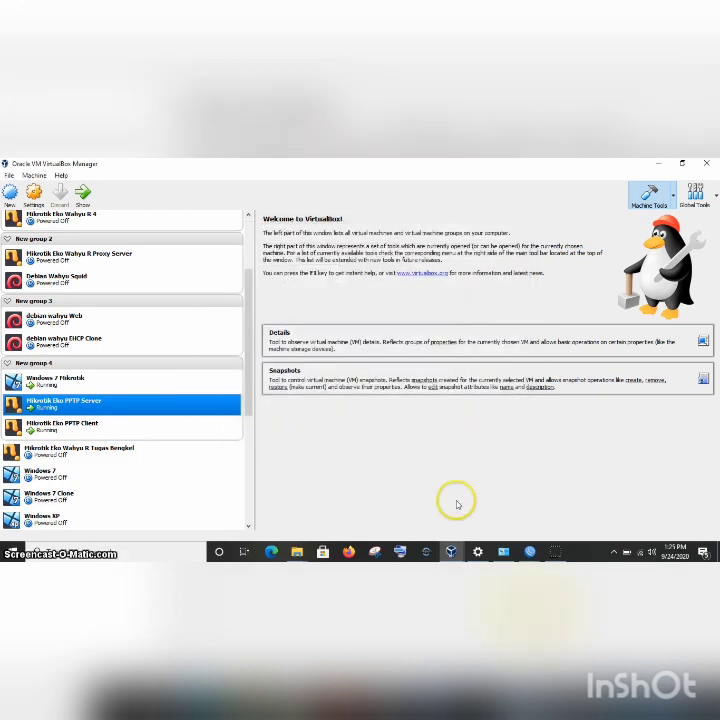
# In the PPTP Server console, add 192.168.7.5 with netmask 255.255.255.0 on ether2.
pyautogui.moveTo(450, 553)
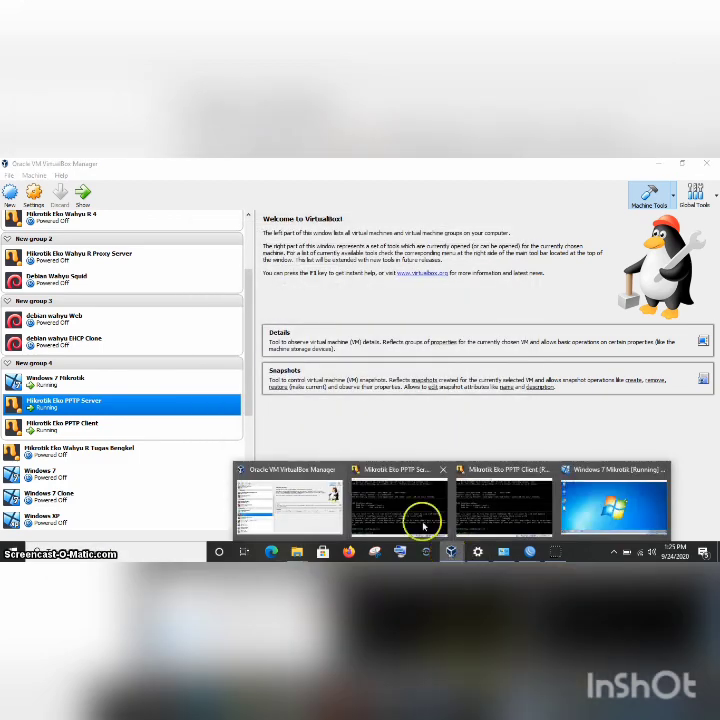
pyautogui.click(415, 521)
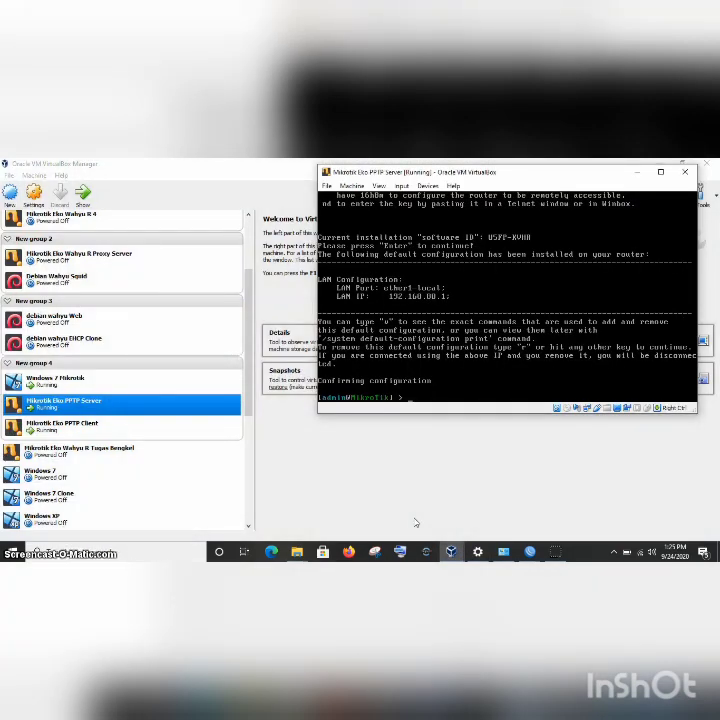
pyautogui.write('ip add add ')
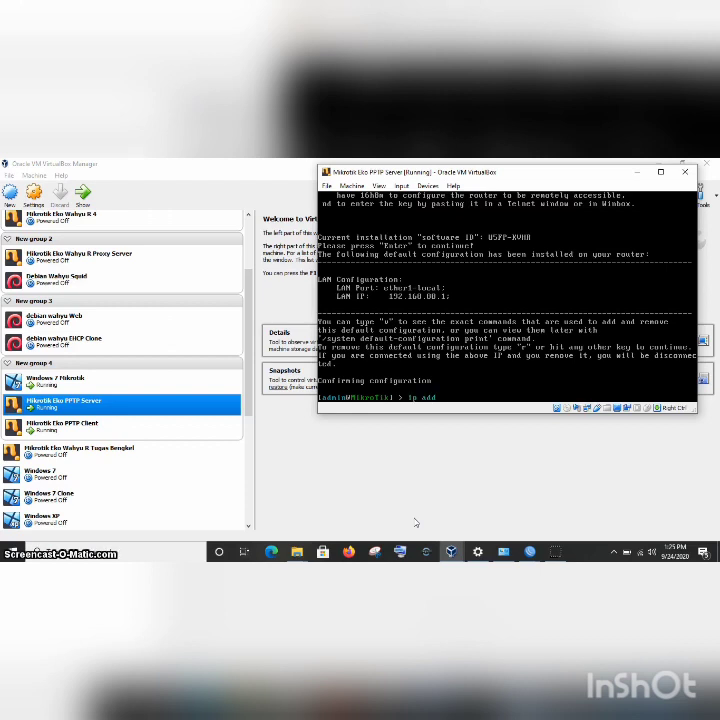
pyautogui.write('add=192.168.7.5 n')
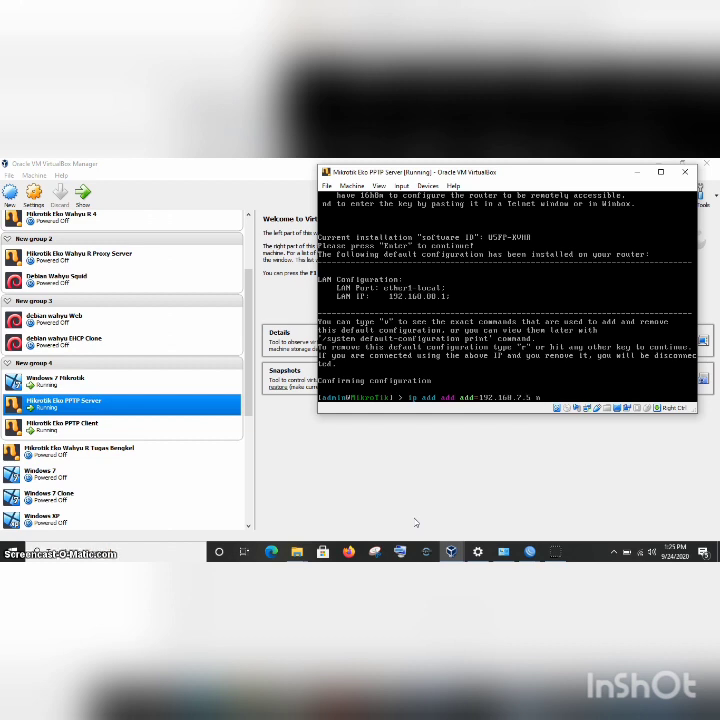
pyautogui.write('etmask')
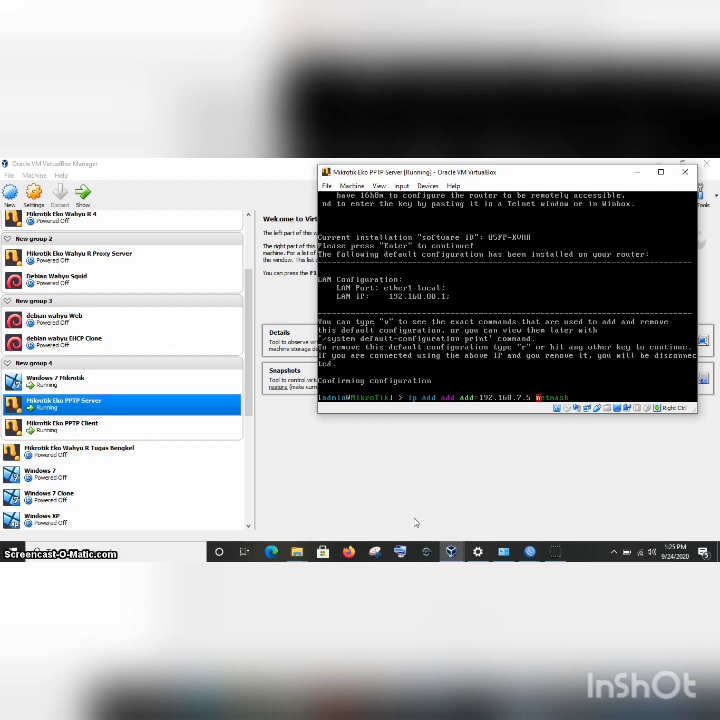
pyautogui.write('=255.255.255.0')
pyautogui.press('Return')
pyautogui.write('ether')
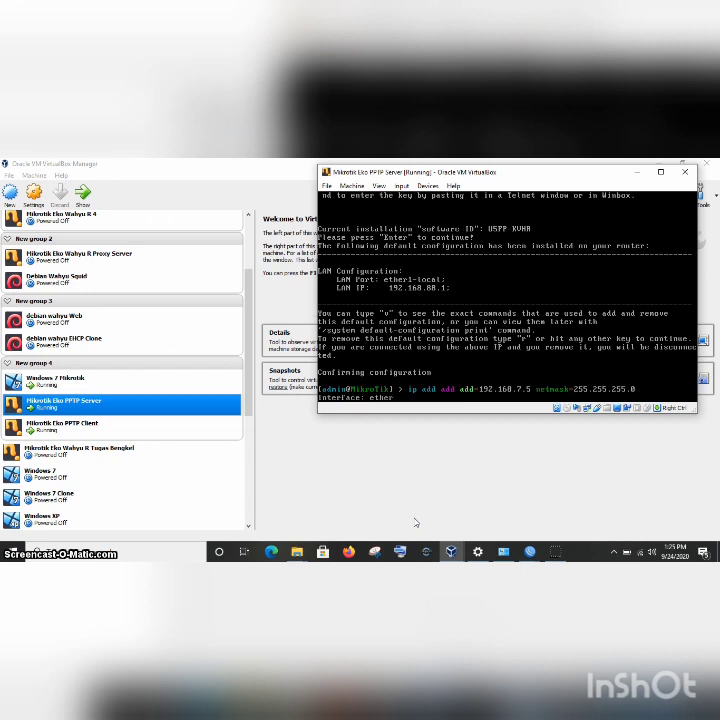
pyautogui.write('2')
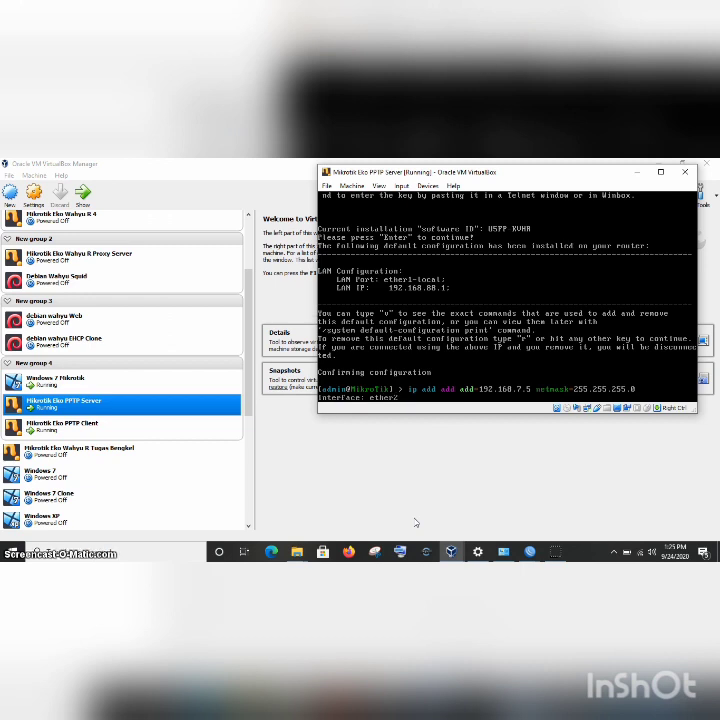
pyautogui.press('Return')
# Add 192.168.14.5/24 on ether3 by editing the recalled address command.
pyautogui.press('Up')
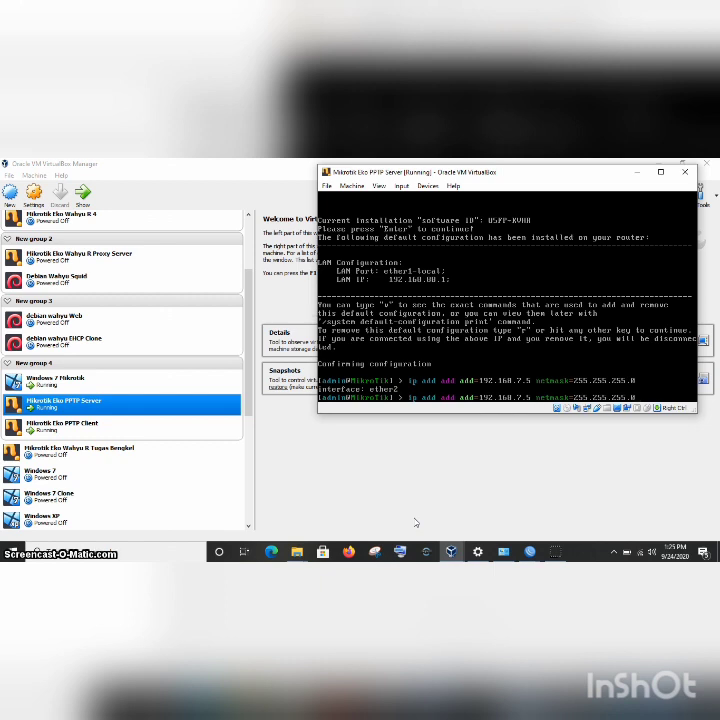
pyautogui.press('BackSpace')
pyautogui.write('14')
pyautogui.press('Return')
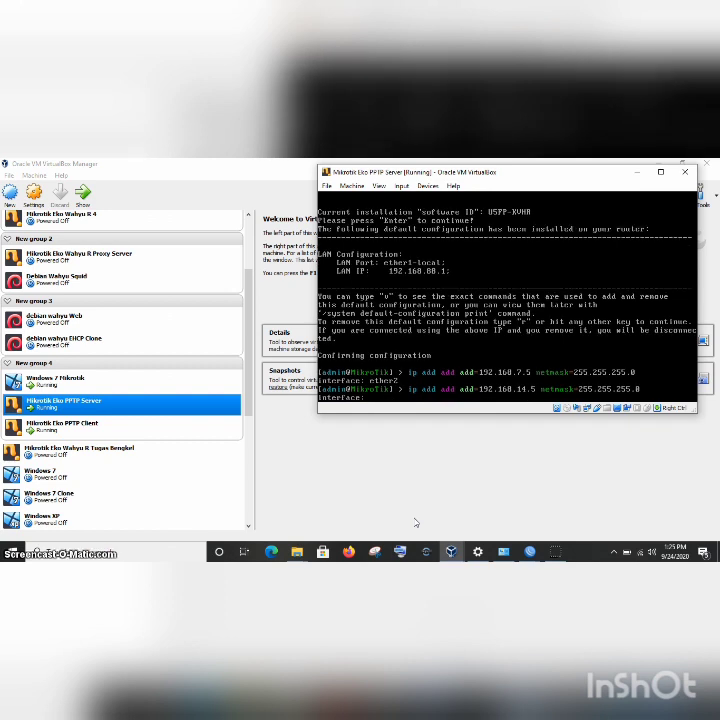
pyautogui.write('ether')
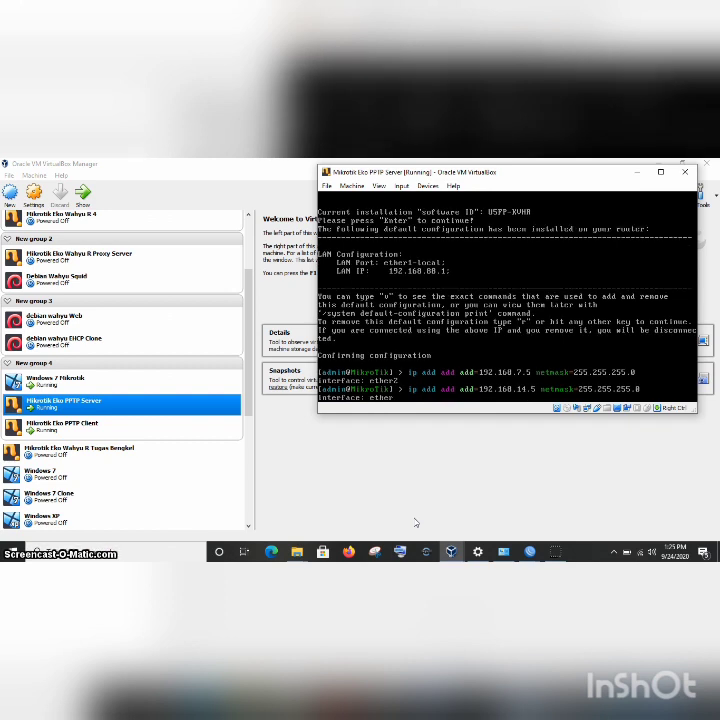
pyautogui.write('3')
pyautogui.press('Return')
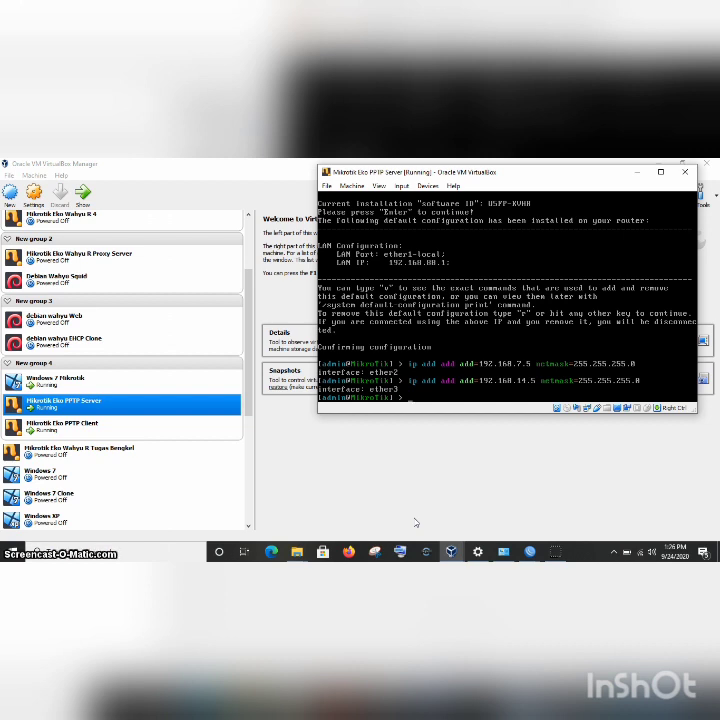
# Print the server router's IP address list with 'ip add p'.
pyautogui.keyDown('ctrl'); pyautogui.click(99, 424); pyautogui.keyUp('ctrl')
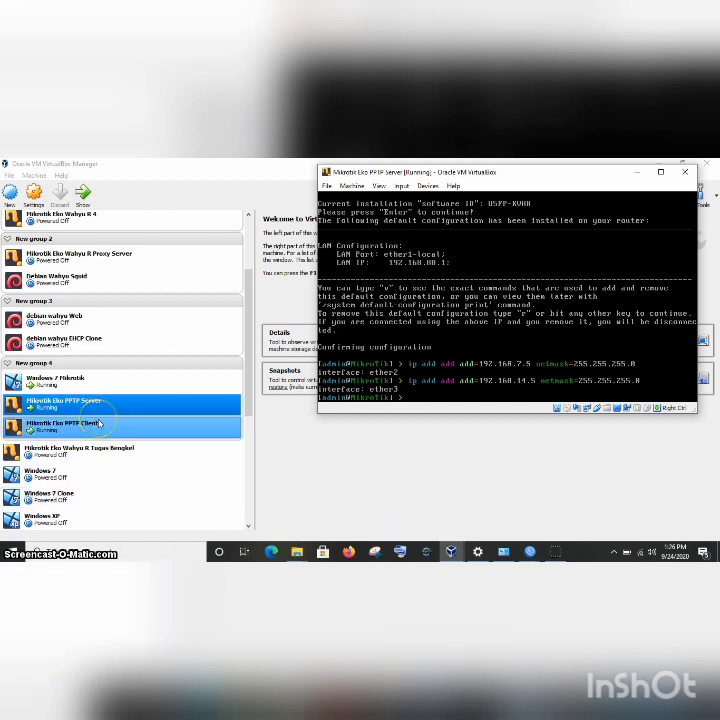
pyautogui.click(439, 412)
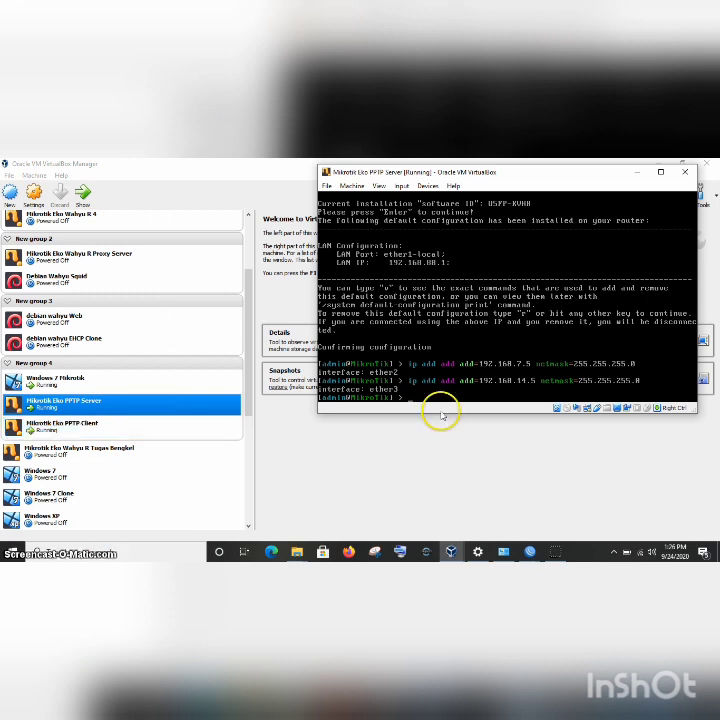
pyautogui.write('ip add ')
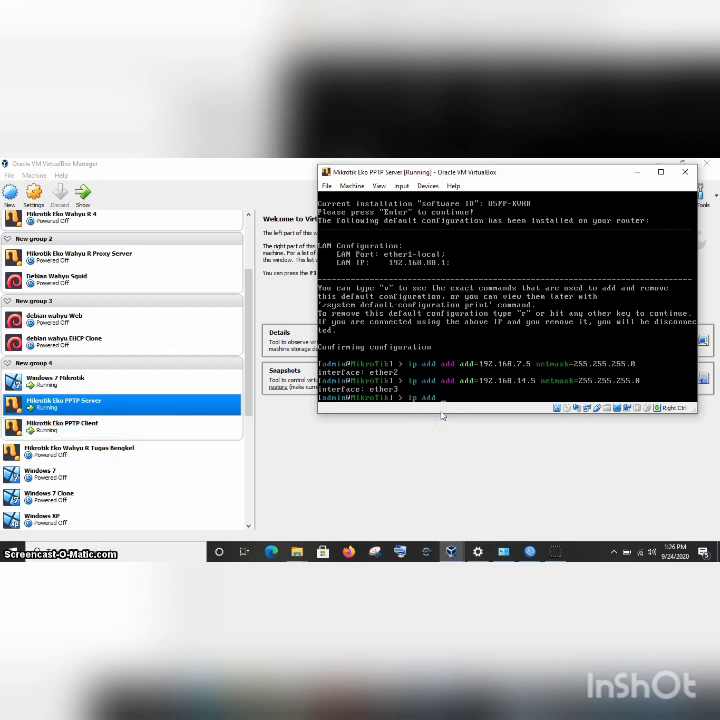
pyautogui.write('p')
pyautogui.press('Return')
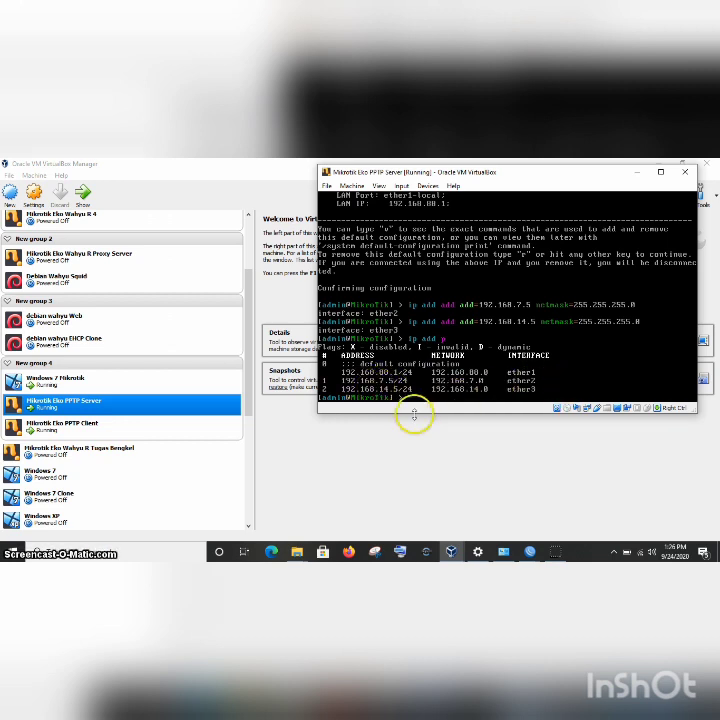
pyautogui.moveTo(451, 552)
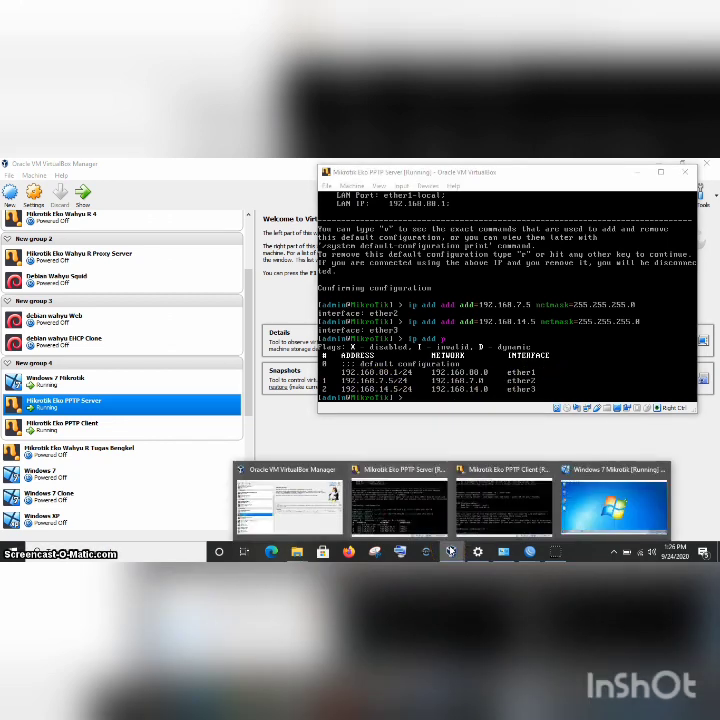
# In the PPTP Client console, add 192.168.7.10 with netmask 255.255.255.0 on ether2.
pyautogui.click(503, 526)
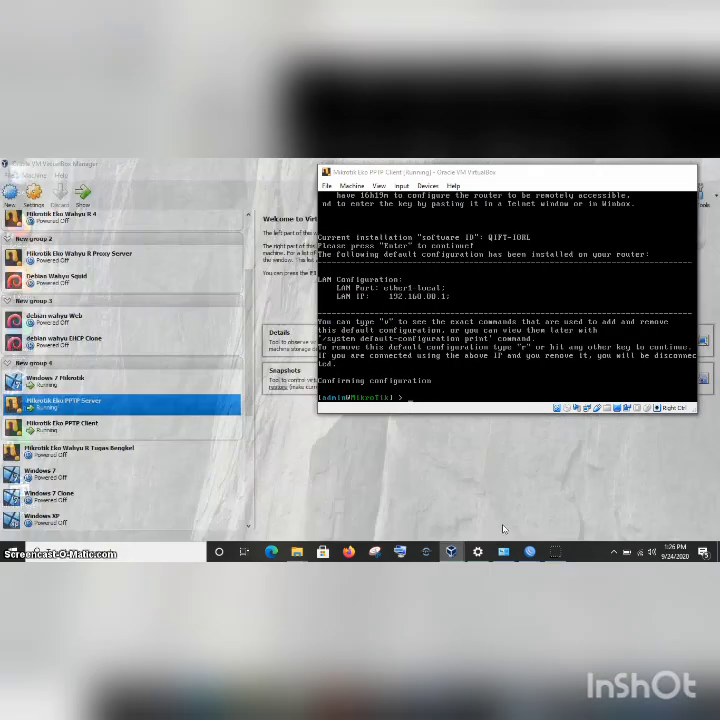
pyautogui.write('ip a')
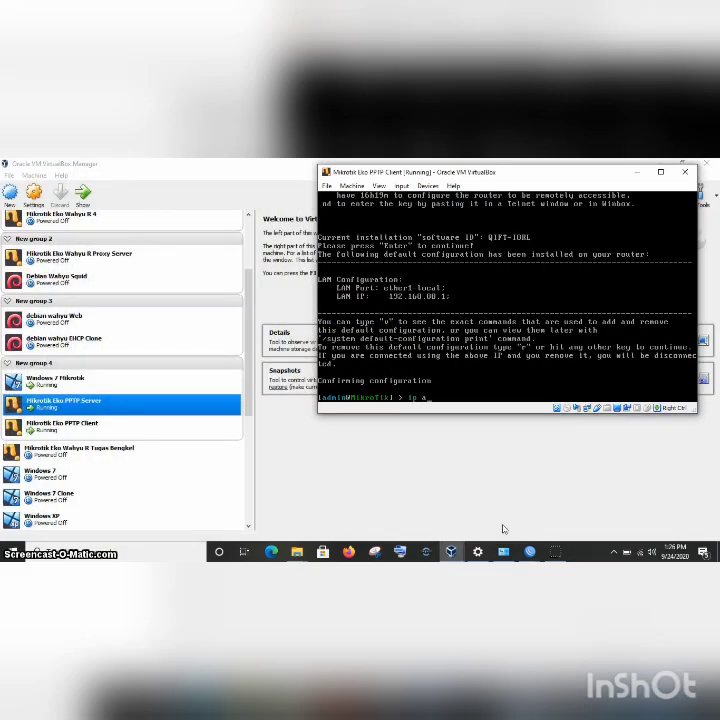
pyautogui.write('dd add add=192.168.7.10 netmask=')
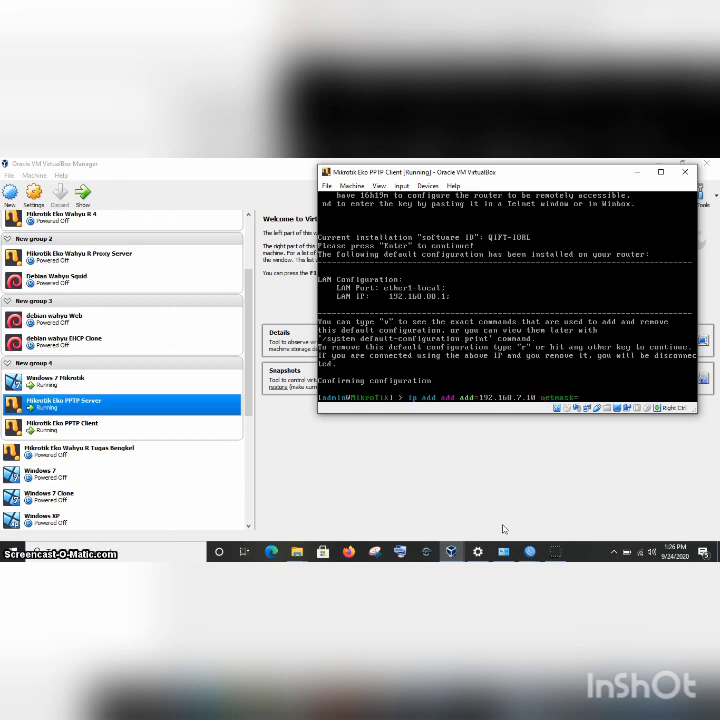
pyautogui.write('255.255.255.0')
pyautogui.press('Return')
pyautogui.write('ether2')
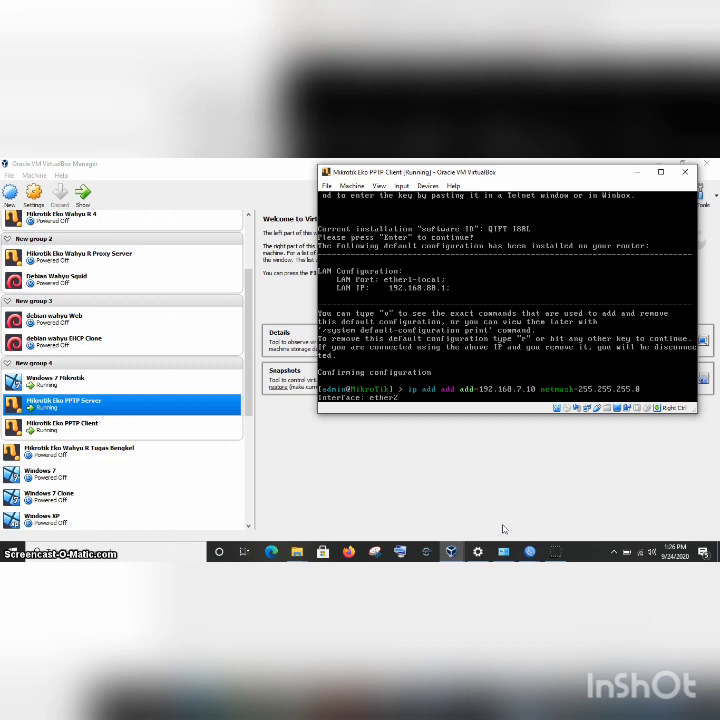
pyautogui.press('Return')
# Add 192.168.21.5/24 on ether3 by editing the recalled address command.
pyautogui.press('Up')
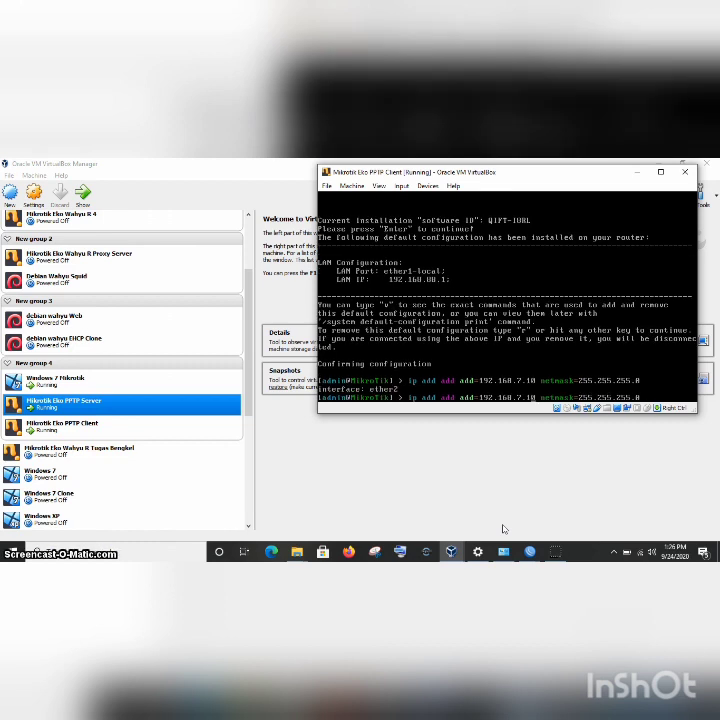
pyautogui.press('BackSpace')
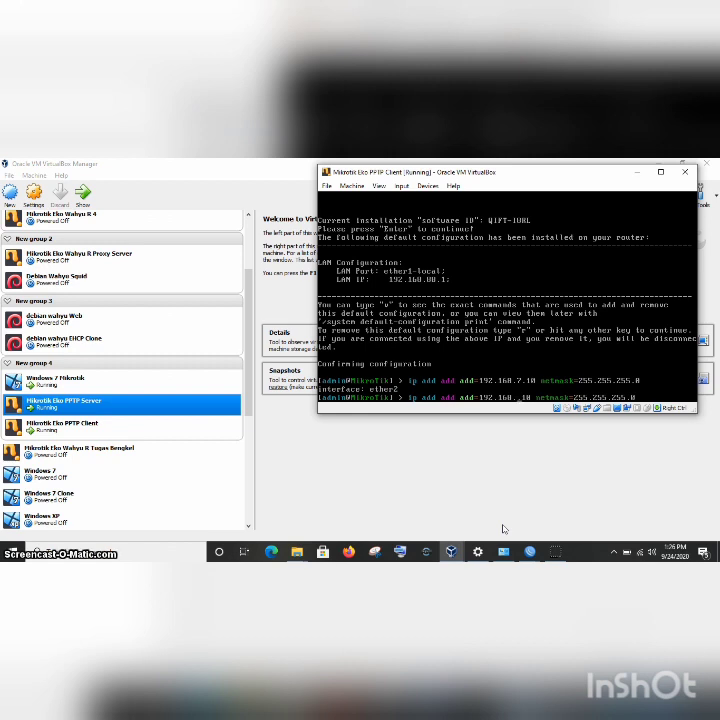
pyautogui.write('21')
pyautogui.press('Right')
pyautogui.press('Right')
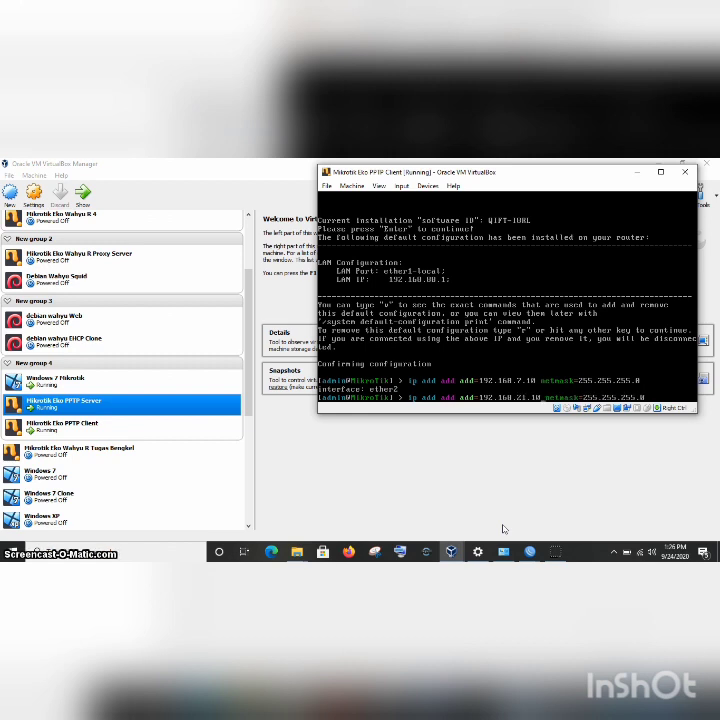
pyautogui.press('BackSpace')
pyautogui.press('BackSpace')
pyautogui.write('5')
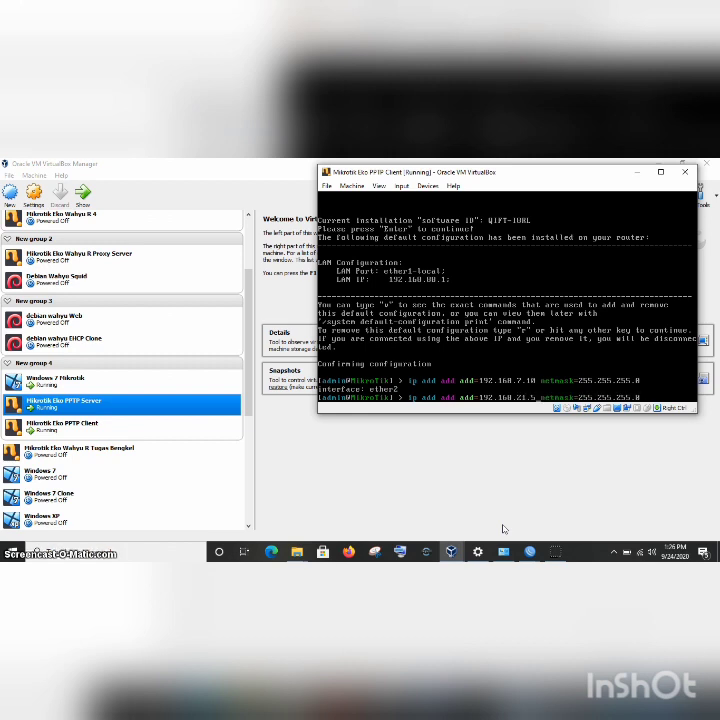
pyautogui.press('Return')
pyautogui.write('ether')
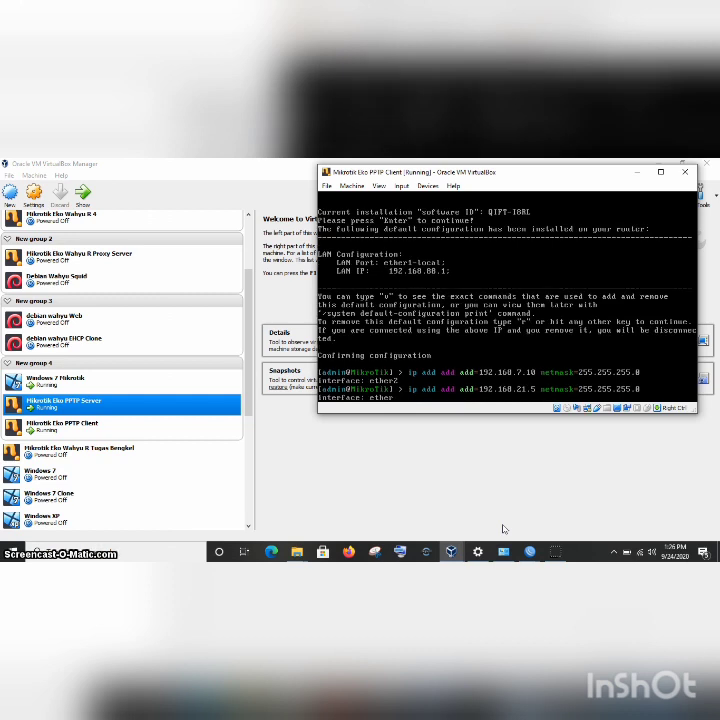
pyautogui.write('3')
pyautogui.press('Return')
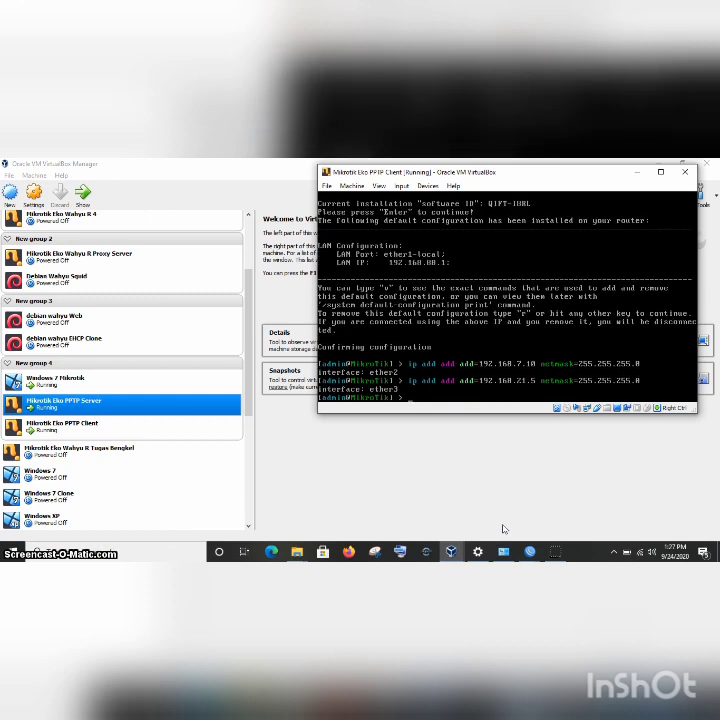
# Print the client router's IP address list with 'ip add p'.
pyautogui.write('ip add p')
pyautogui.press('Return')
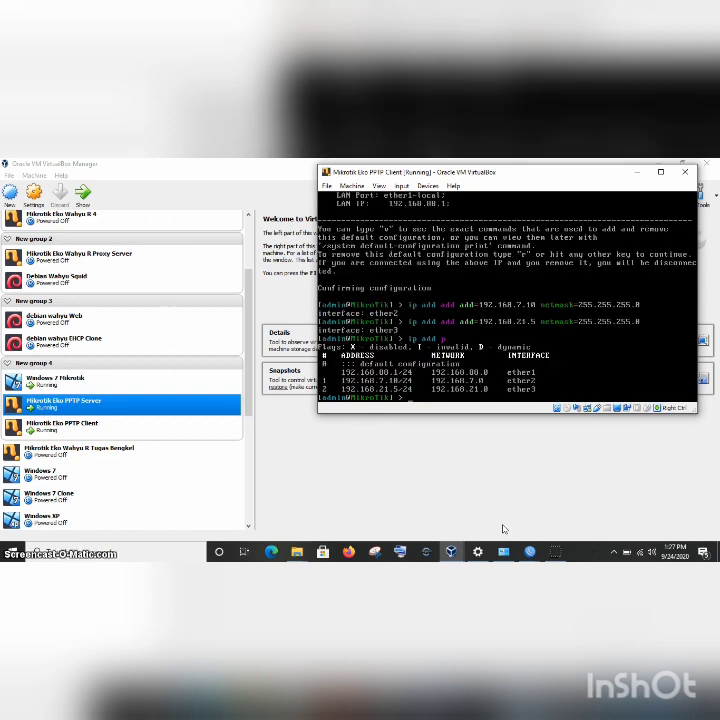
pyautogui.moveTo(528, 556)
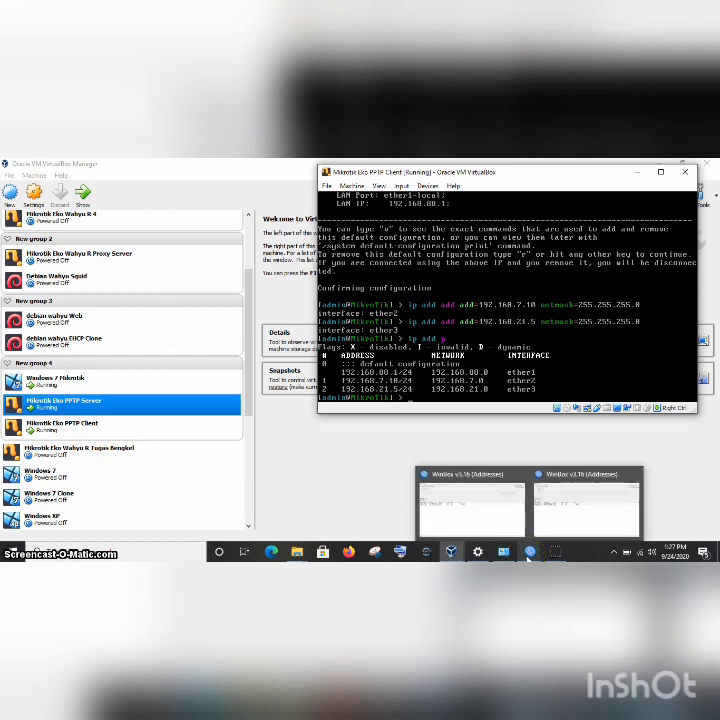
# Select the second router in Winbox's Neighbors list and connect to it as admin.
pyautogui.moveTo(451, 494)
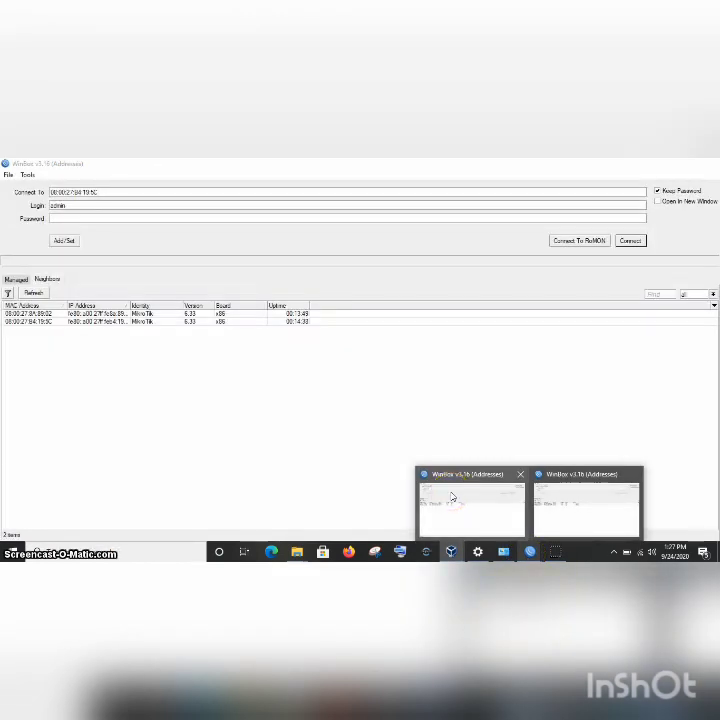
pyautogui.click(451, 494)
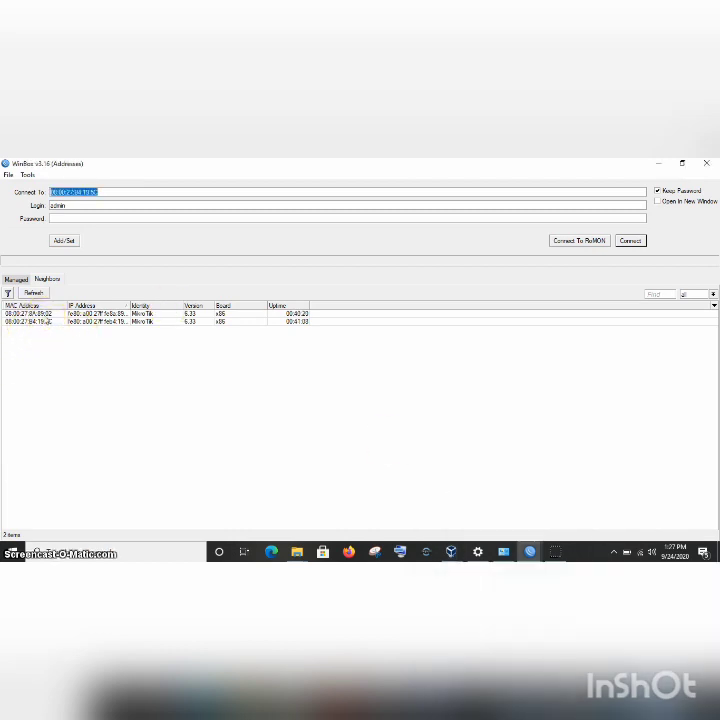
pyautogui.click(35, 316)
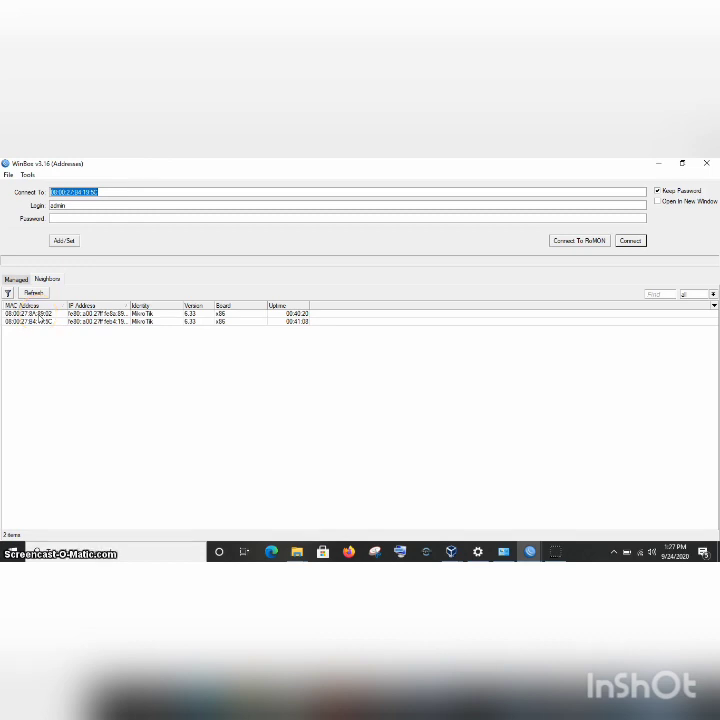
pyautogui.click(40, 321)
pyautogui.click(40, 321)
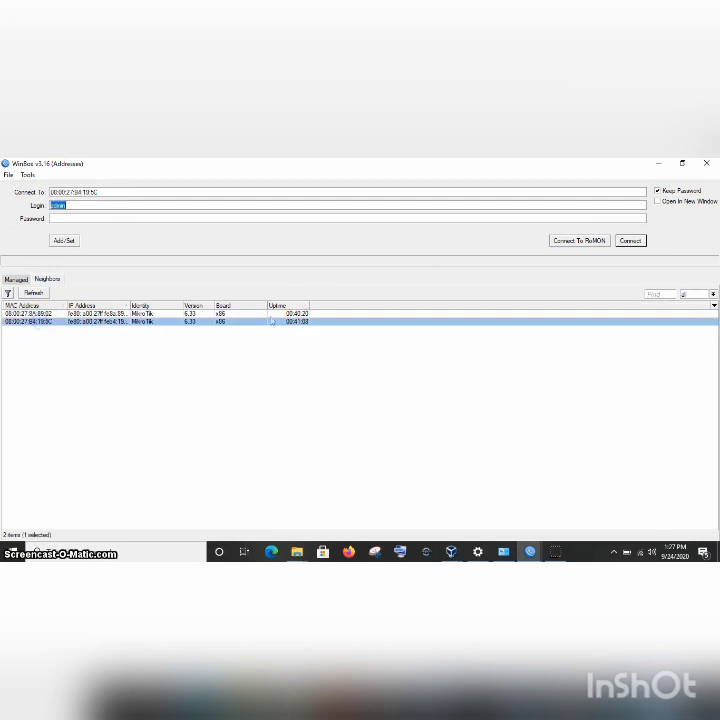
pyautogui.click(632, 240)
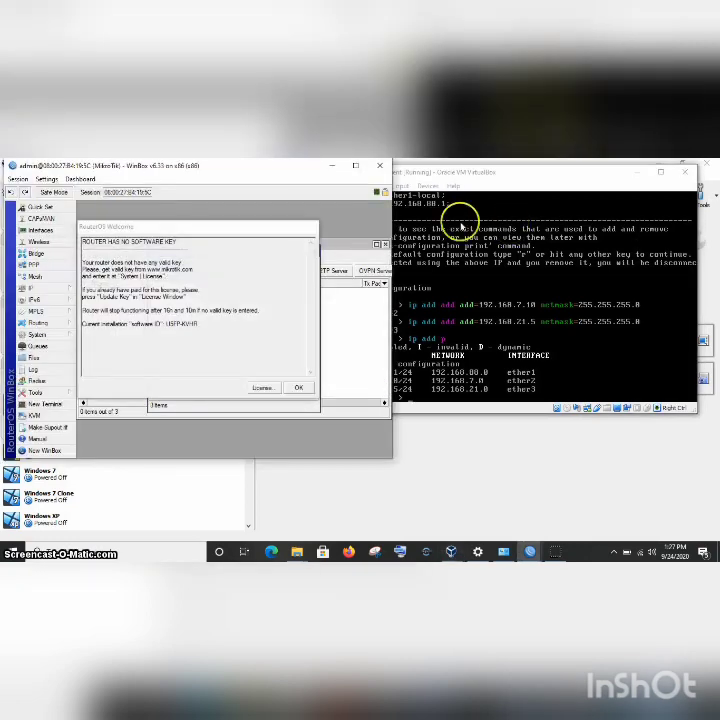
# Dismiss the no-license notice and select the 192.168.88.x entry in the Address List.
pyautogui.click(297, 390)
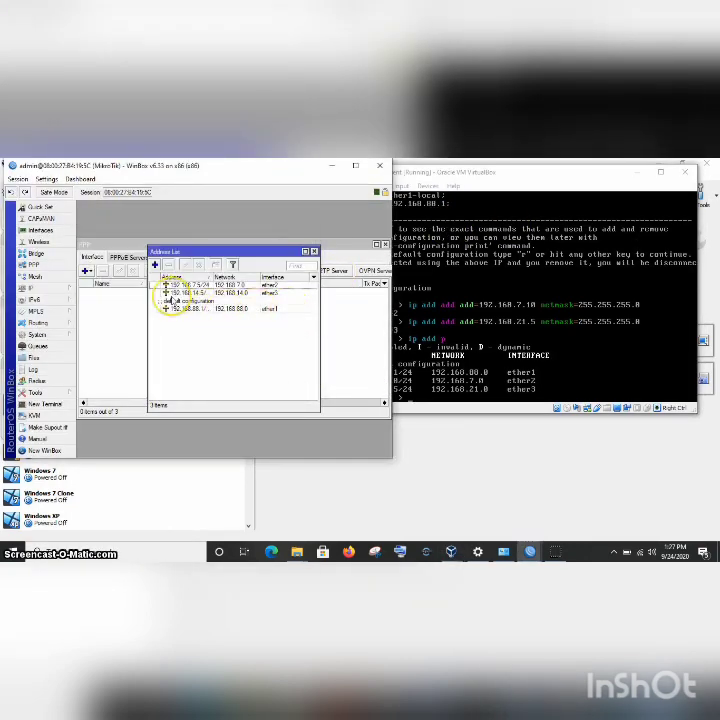
pyautogui.click(164, 304)
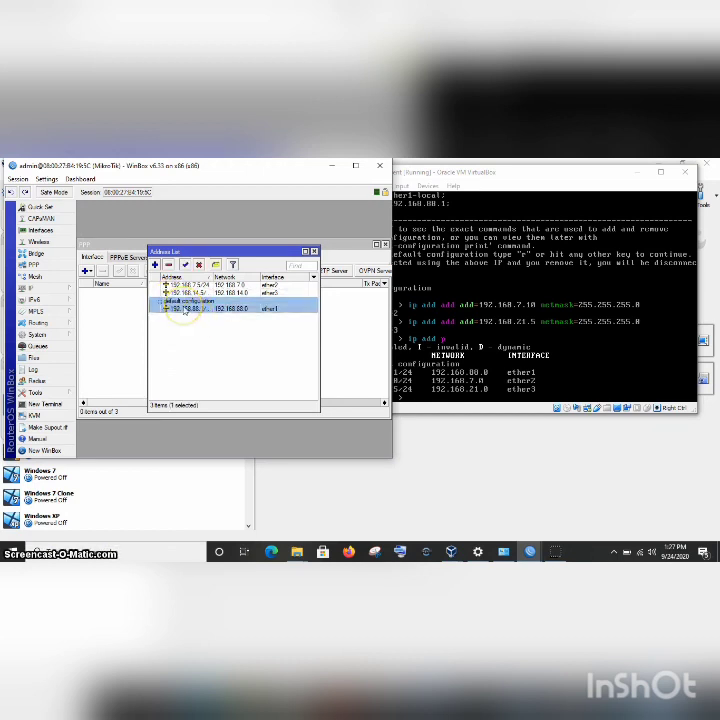
# Delete the default 192.168.88.1/24 address and add a DHCP client on ether1.
pyautogui.click(169, 265)
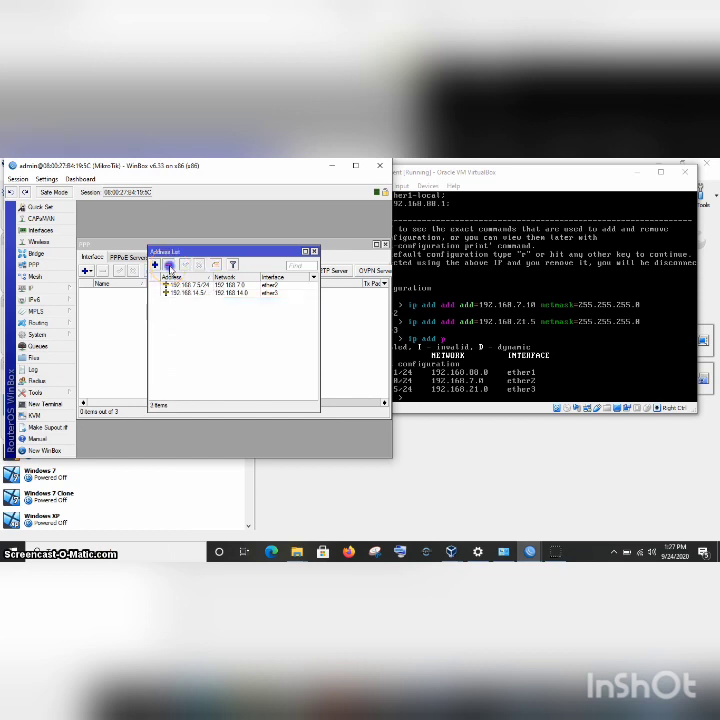
pyautogui.click(145, 332)
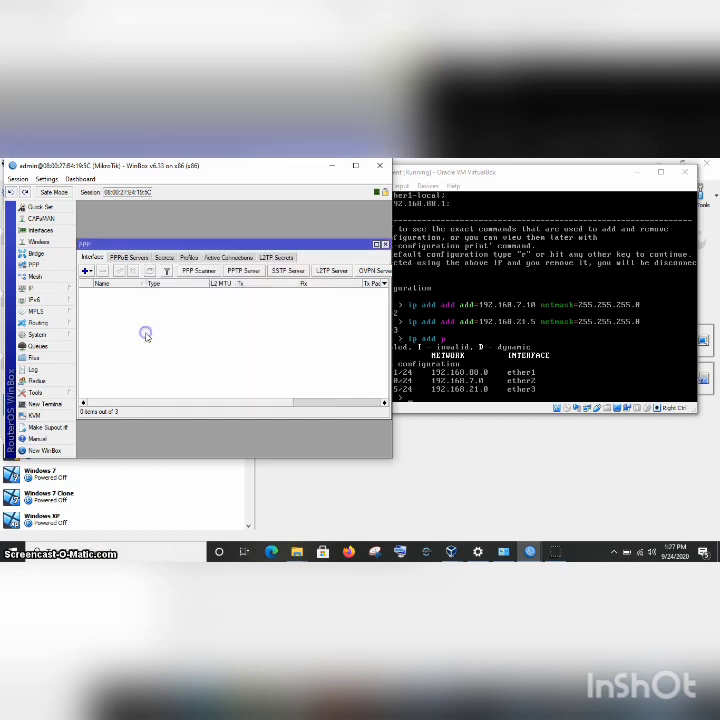
pyautogui.click(48, 289)
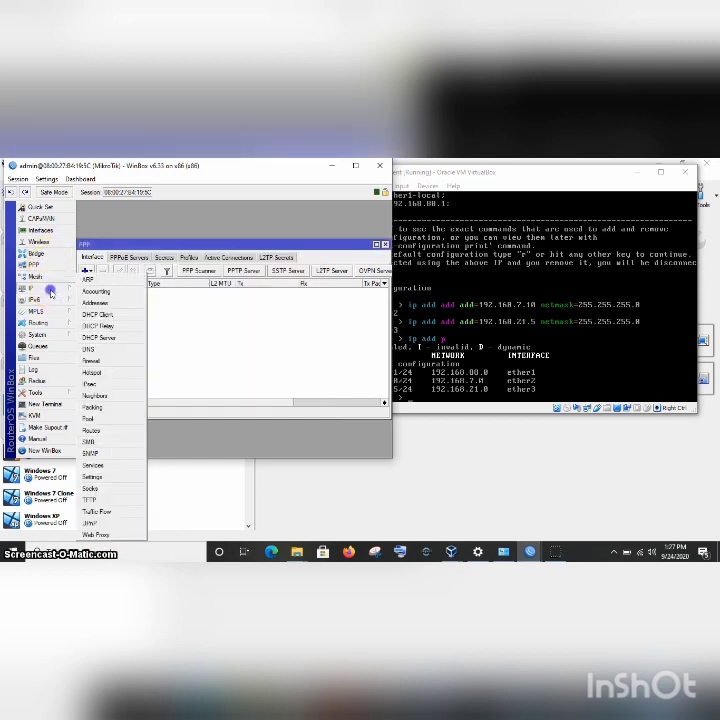
pyautogui.click(97, 314)
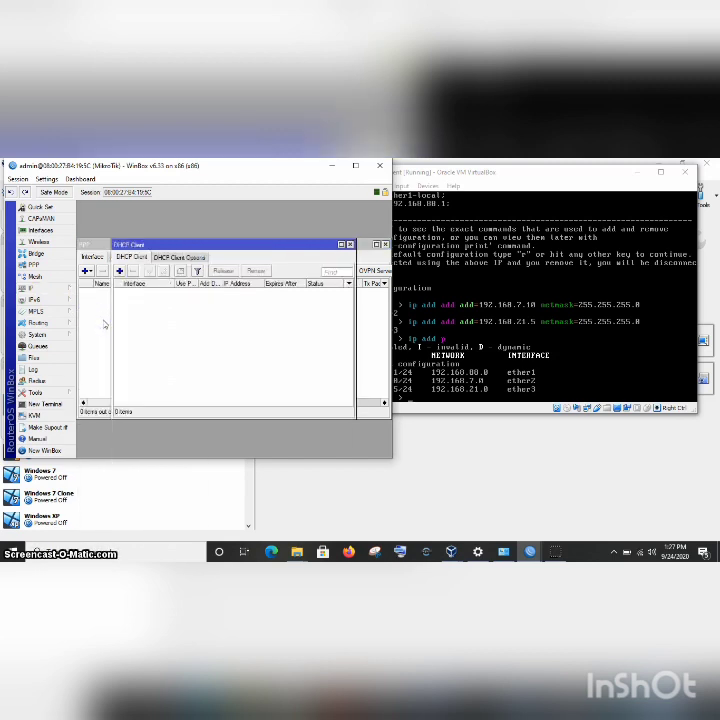
pyautogui.click(144, 298)
pyautogui.click(119, 272)
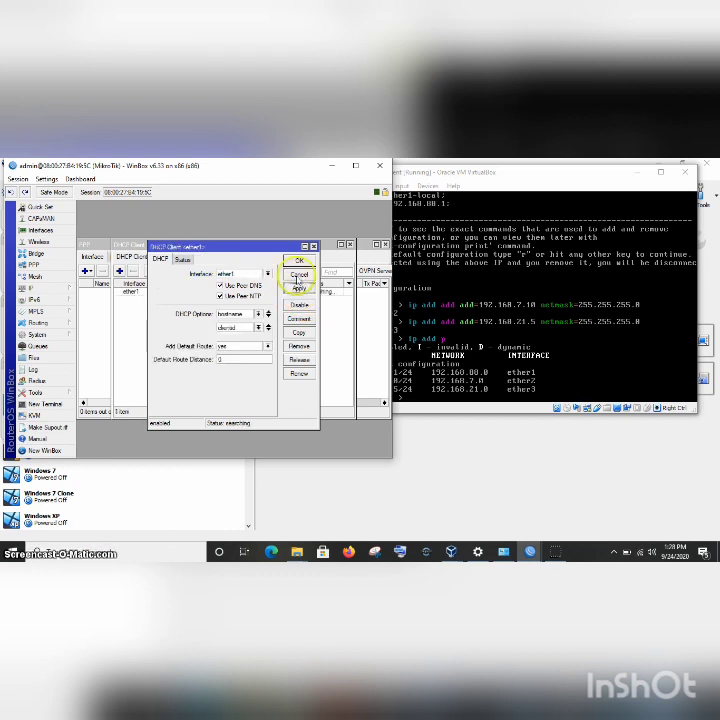
pyautogui.click(297, 260)
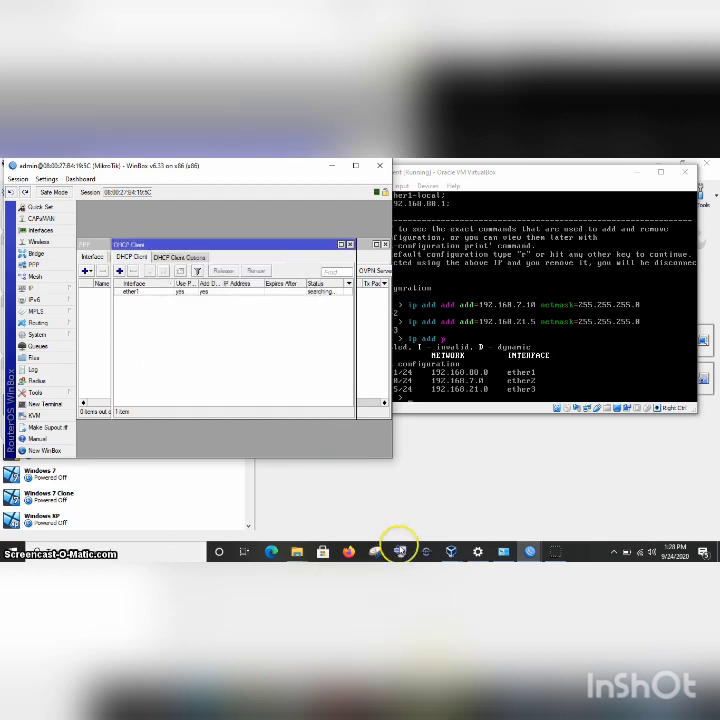
pyautogui.click(560, 551)
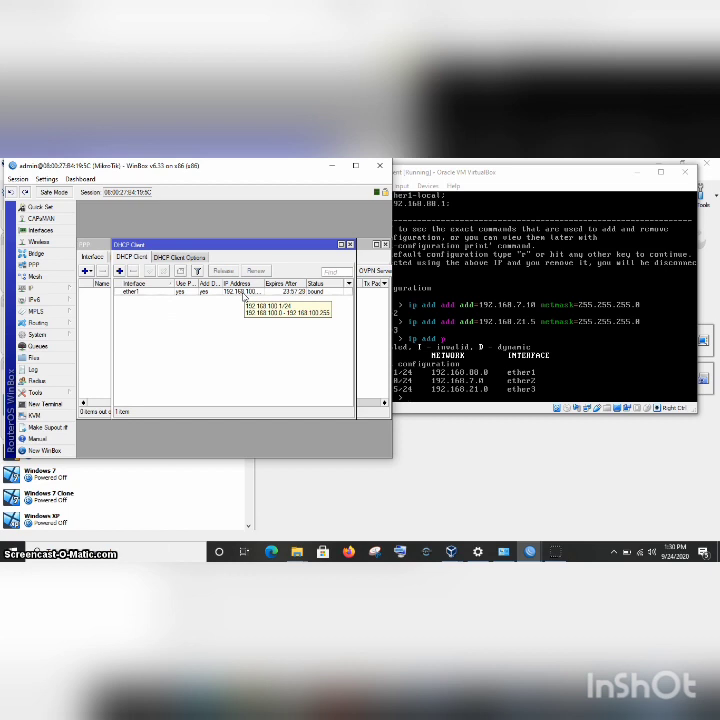
# Create a srcnat masquerade rule with out interface ether1 in Firewall NAT.
pyautogui.click(60, 290)
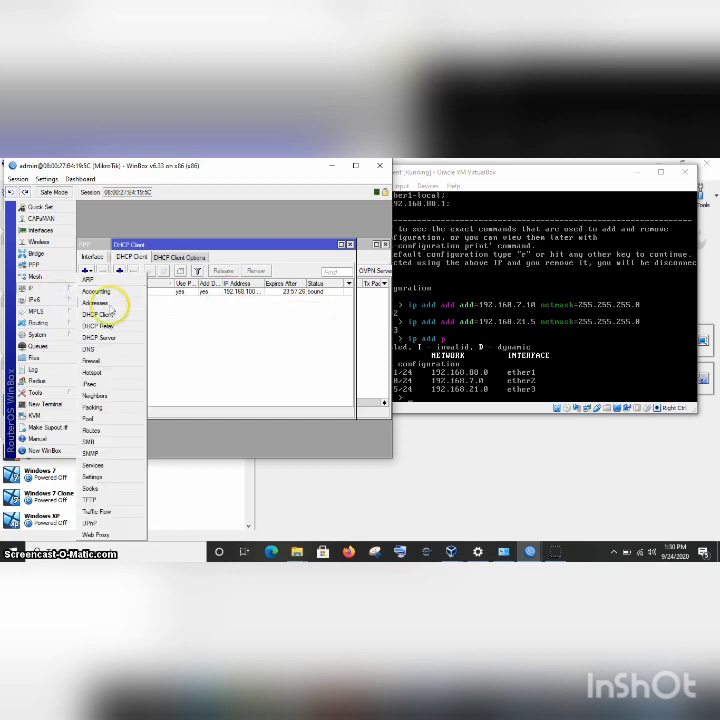
pyautogui.click(108, 362)
pyautogui.click(121, 270)
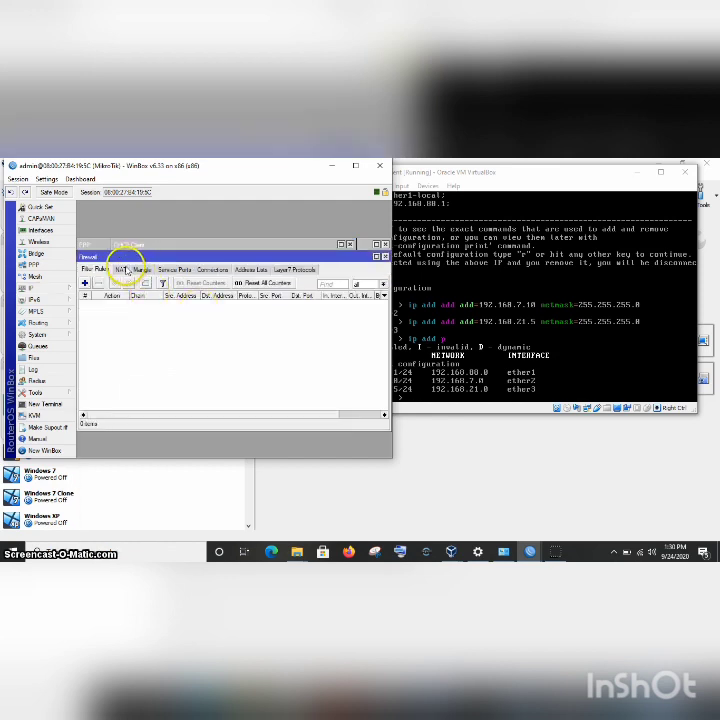
pyautogui.click(85, 283)
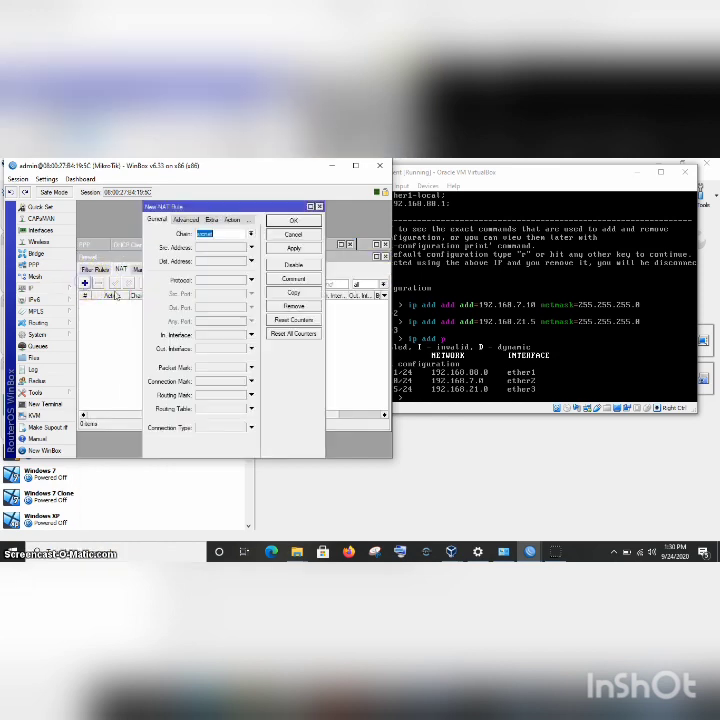
pyautogui.click(251, 350)
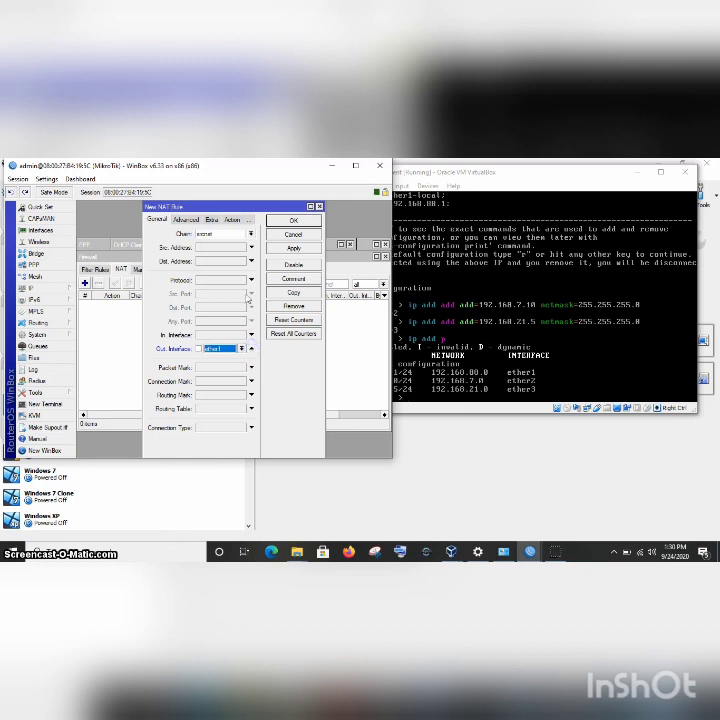
pyautogui.click(236, 220)
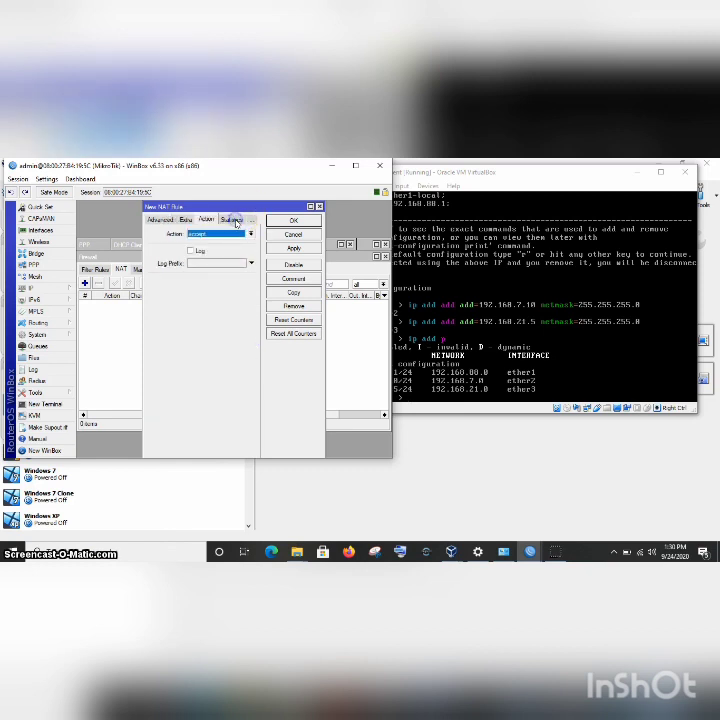
pyautogui.click(250, 234)
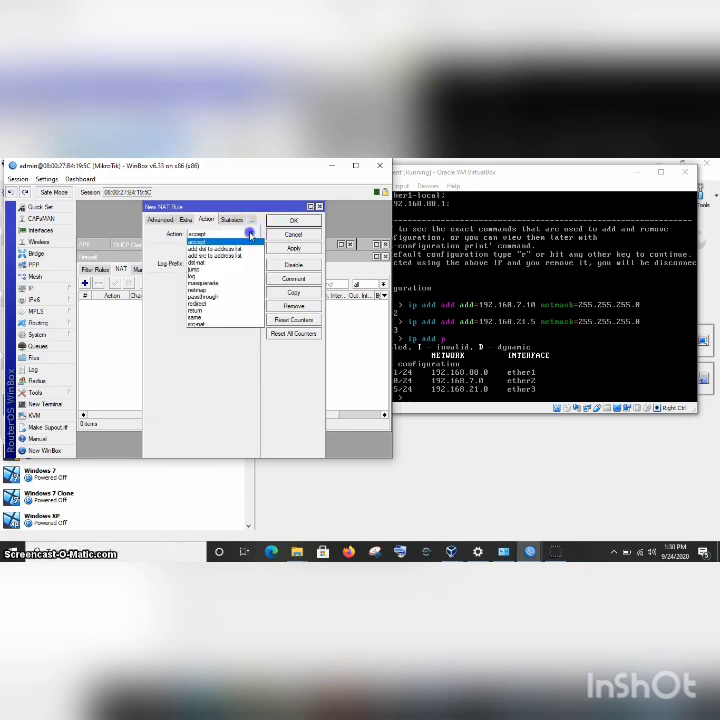
pyautogui.click(215, 283)
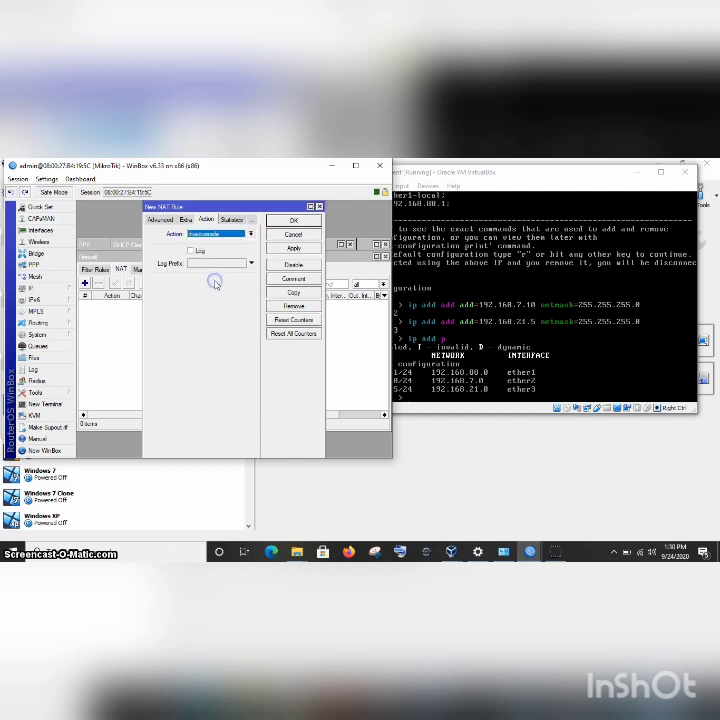
pyautogui.click(293, 249)
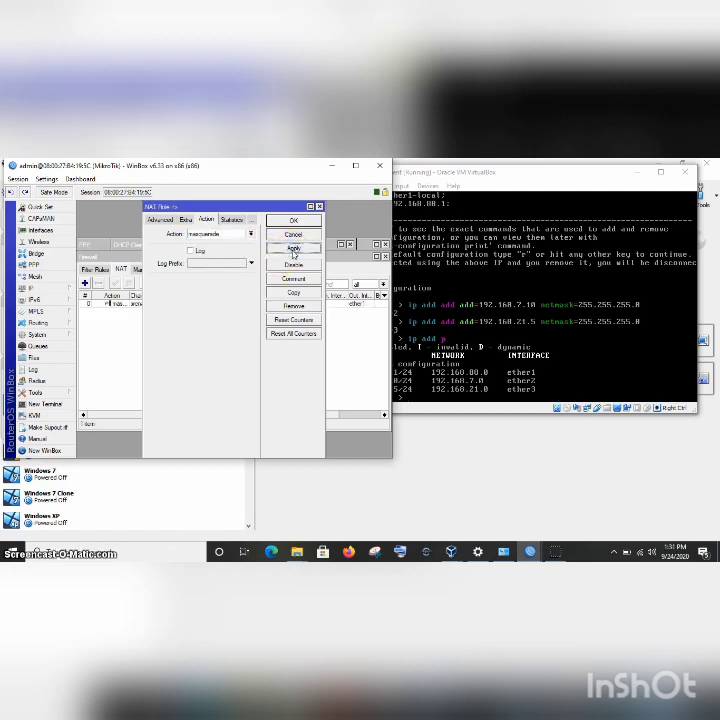
pyautogui.click(314, 219)
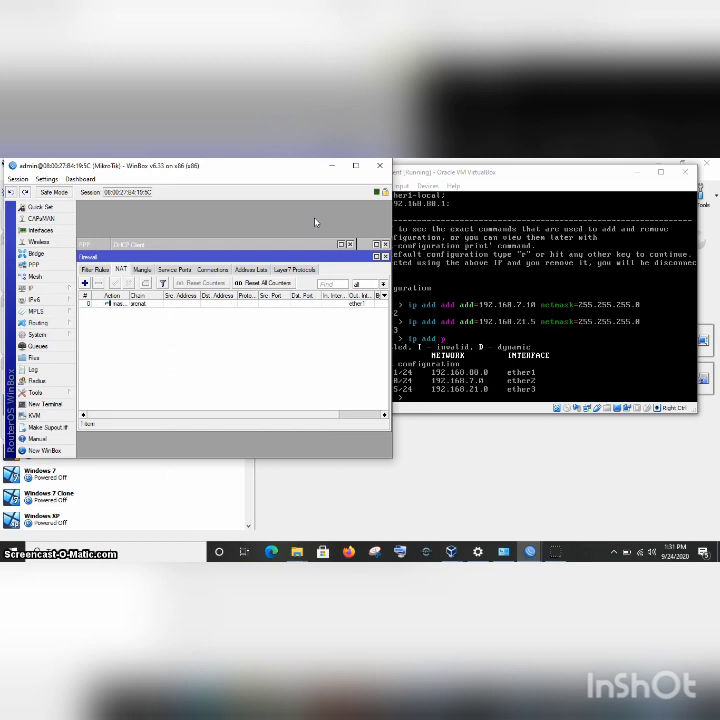
# Check that PPTP Server VM's Adapter 1 is bridged to Realtek PCIe with promiscuous mode Allow All.
pyautogui.click(521, 177)
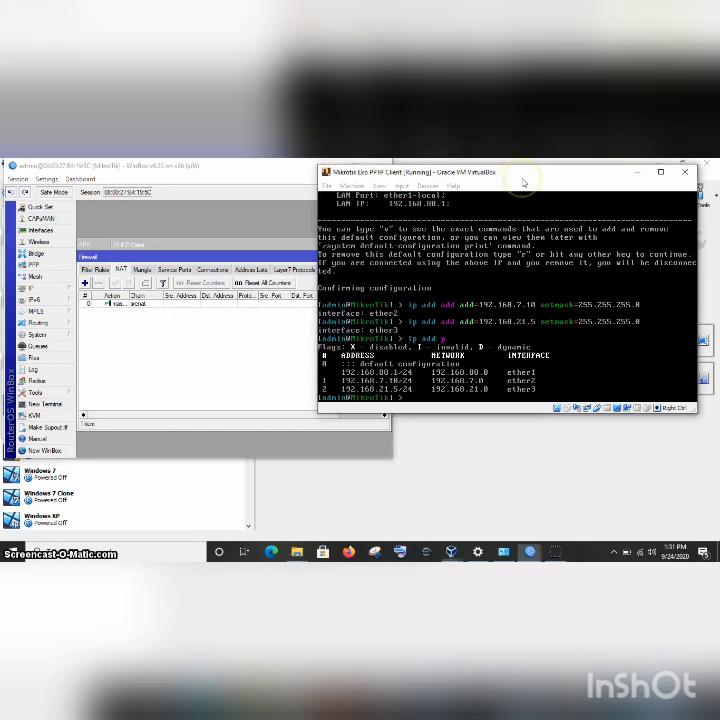
pyautogui.click(452, 551)
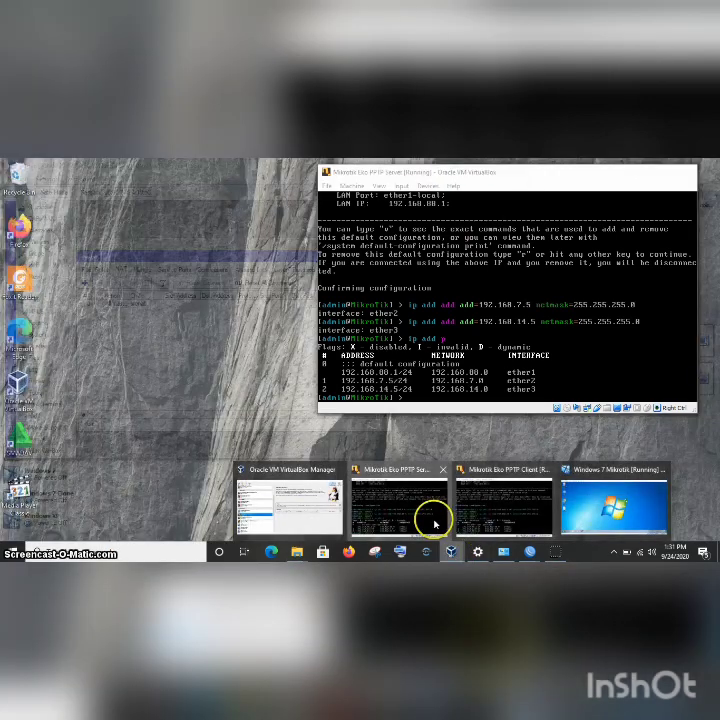
pyautogui.click(431, 515)
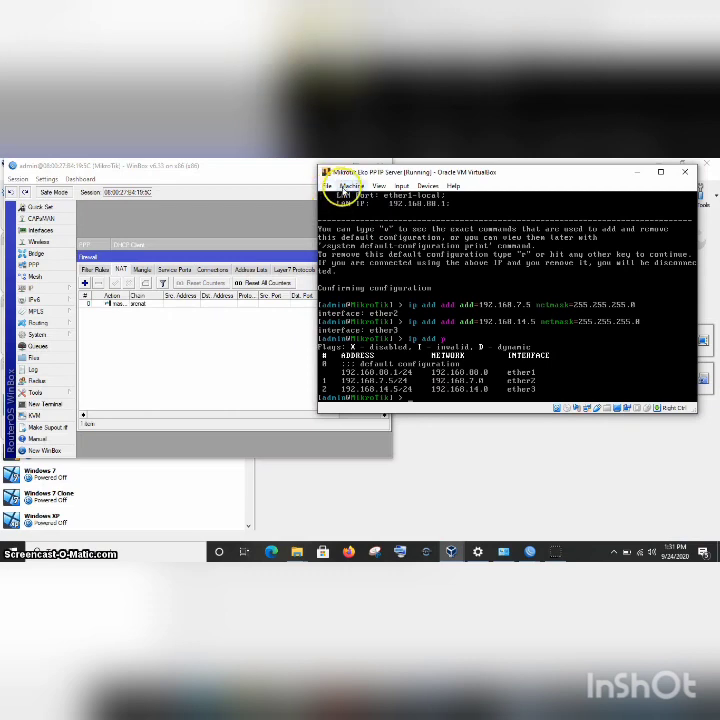
pyautogui.click(350, 187)
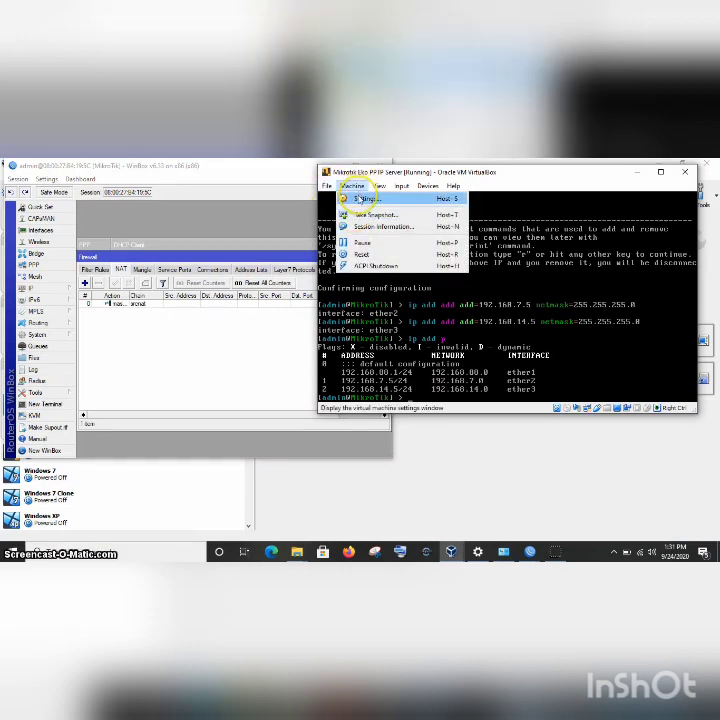
pyautogui.click(358, 199)
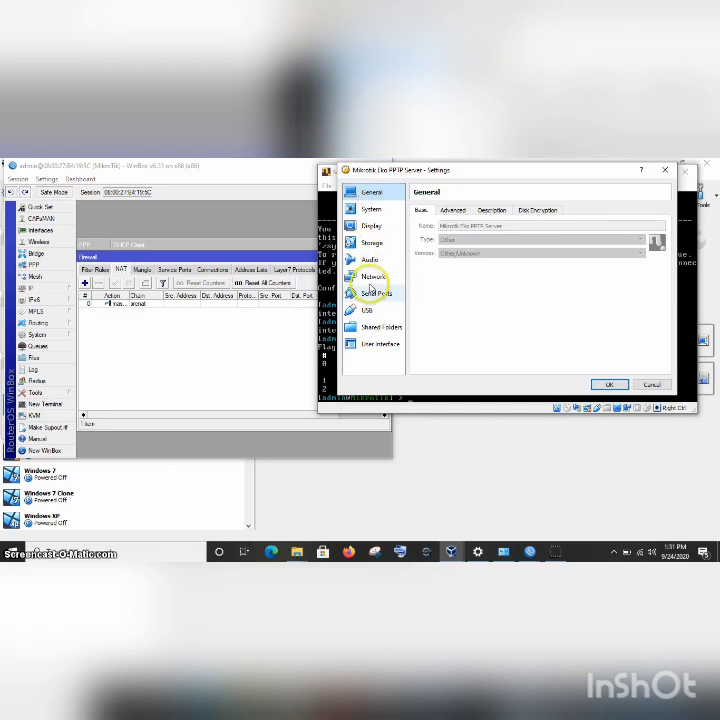
pyautogui.click(371, 280)
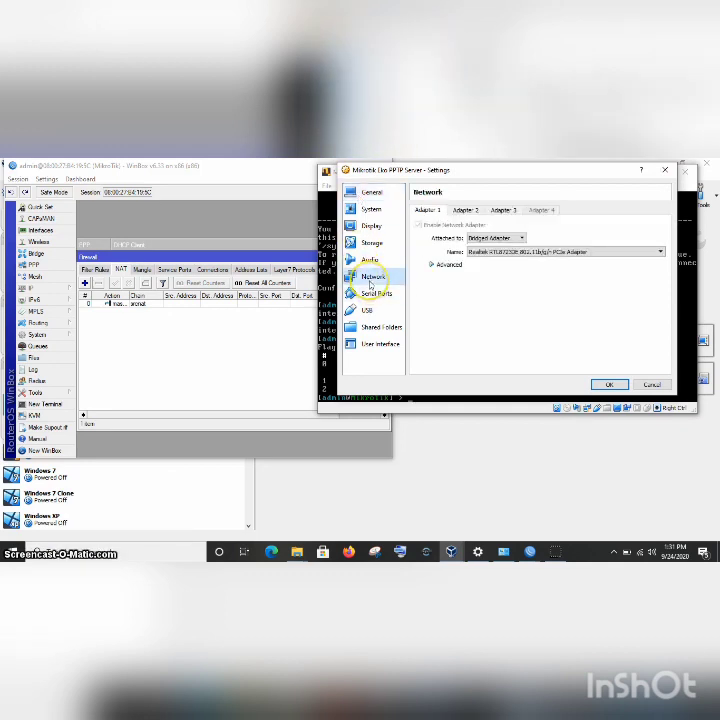
pyautogui.click(449, 264)
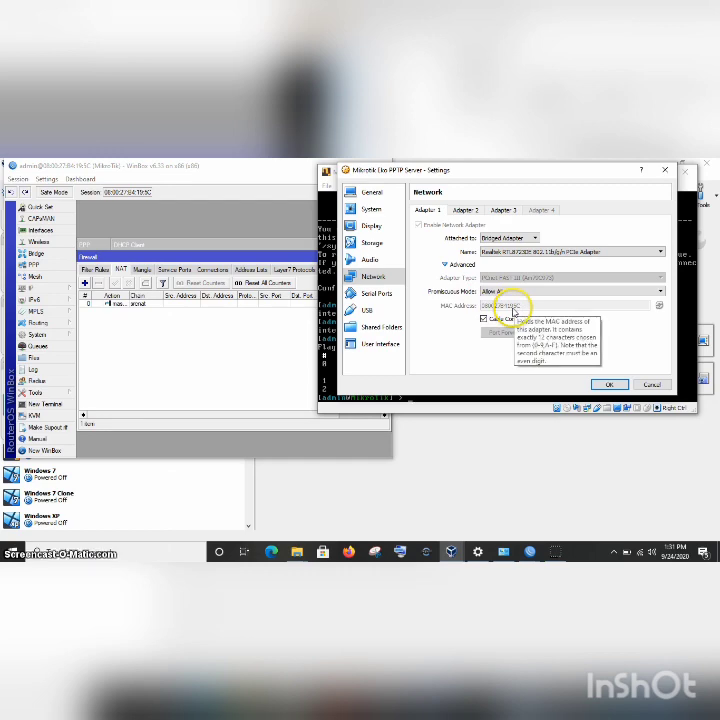
pyautogui.click(609, 386)
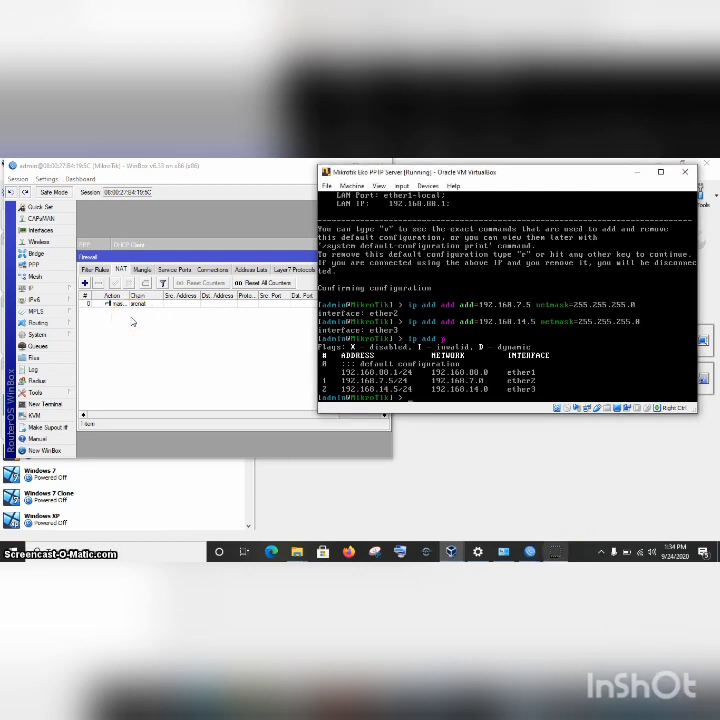
# Enable the PPTP server with mschap1 added alongside mschap2, then show PPP Secrets.
pyautogui.click(30, 264)
pyautogui.click(86, 268)
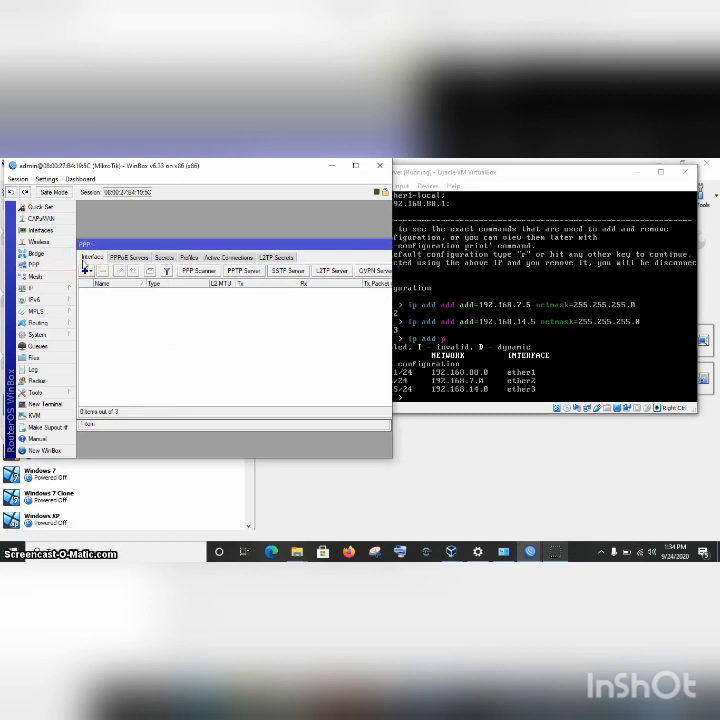
pyautogui.click(241, 278)
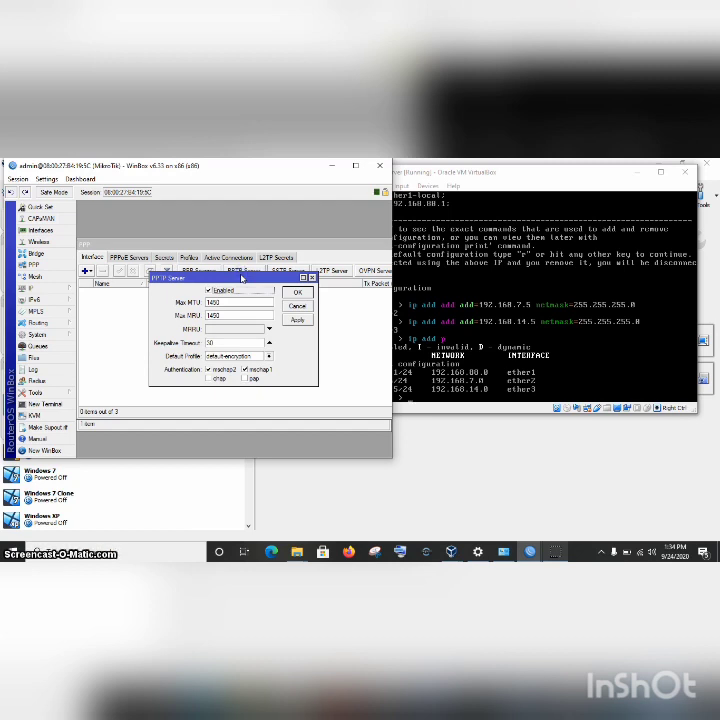
pyautogui.click(214, 290)
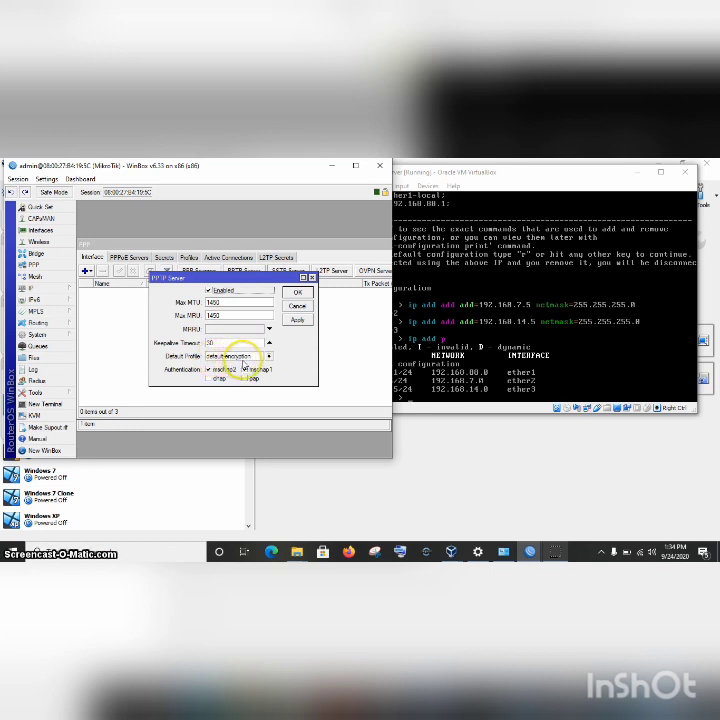
pyautogui.click(252, 368)
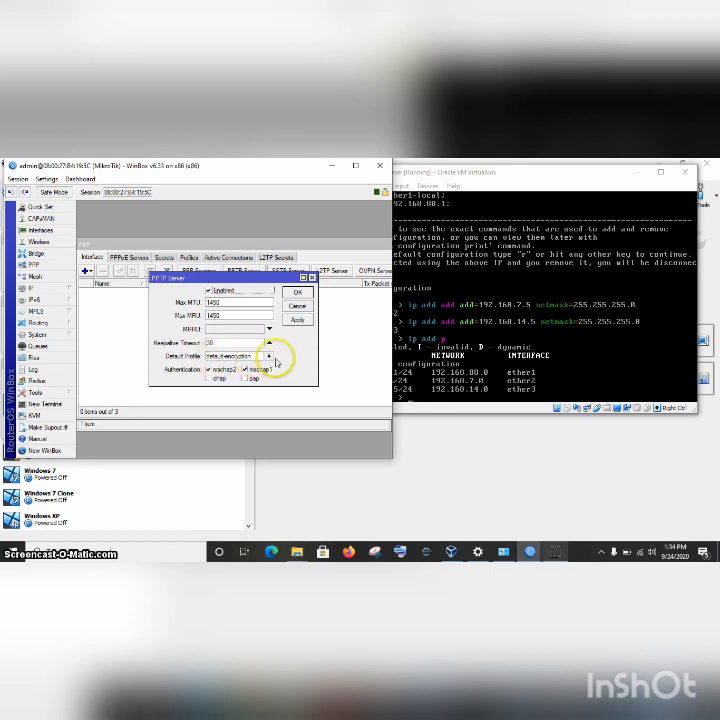
pyautogui.click(297, 321)
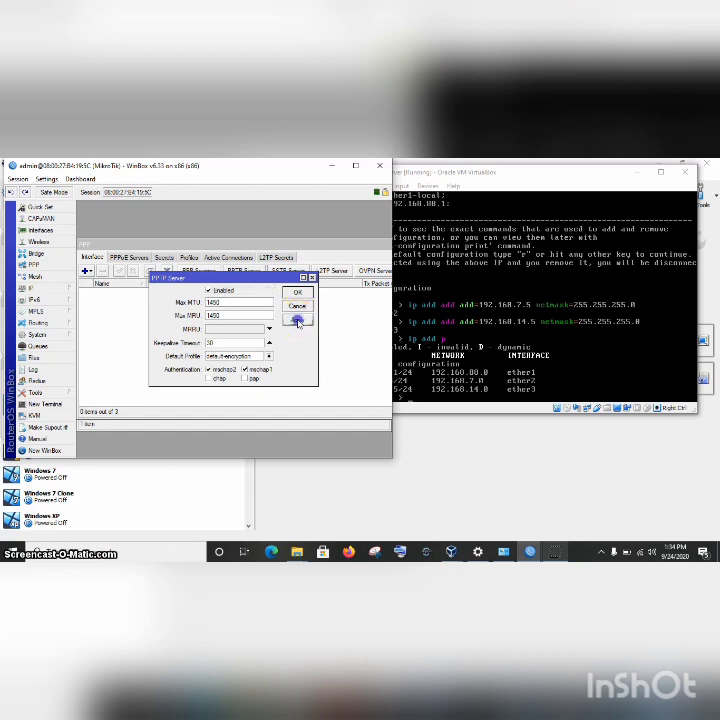
pyautogui.click(297, 293)
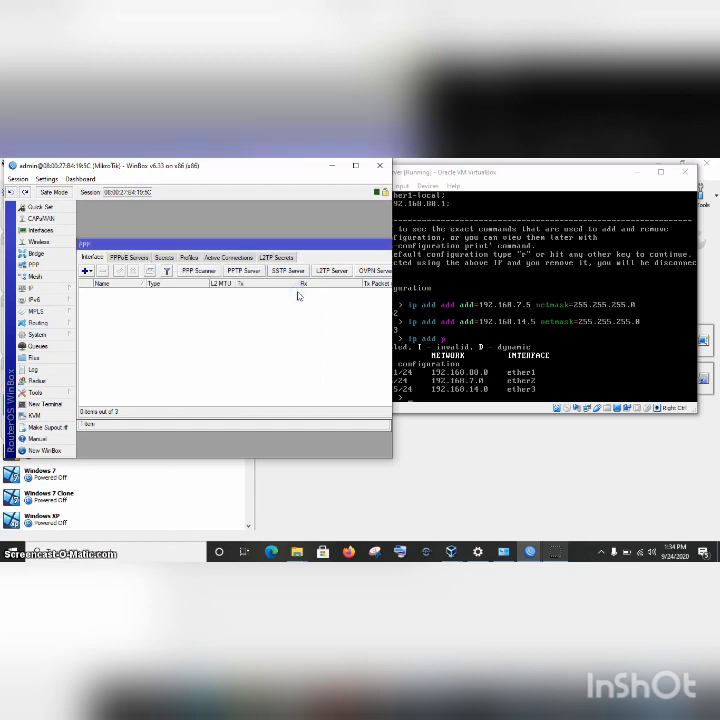
pyautogui.click(164, 258)
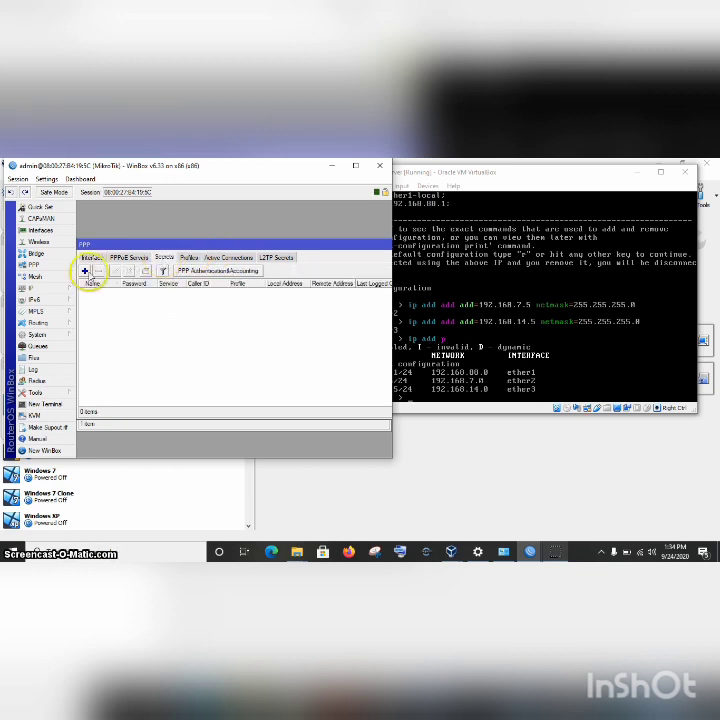
# Add a new PPP secret, enter the user's password, and turn off Hide Passwords.
pyautogui.click(85, 271)
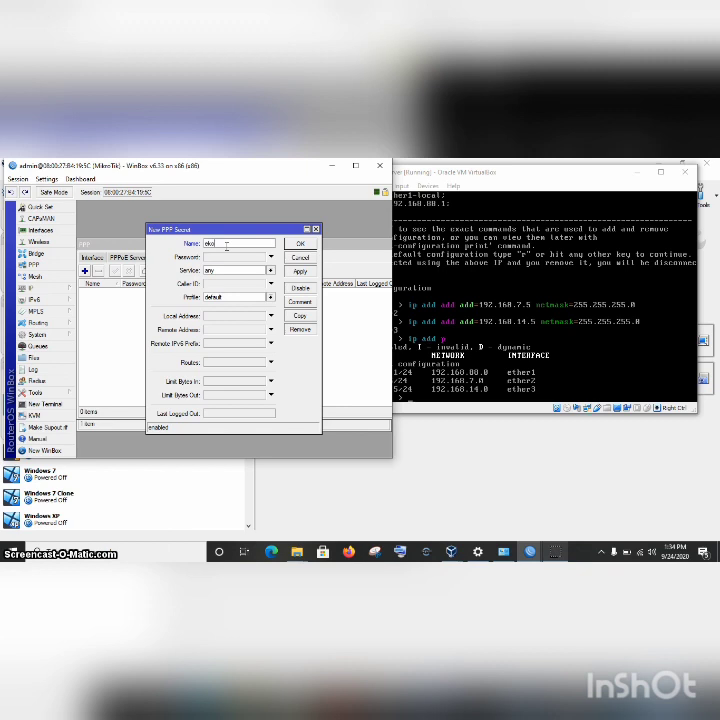
pyautogui.click(217, 256)
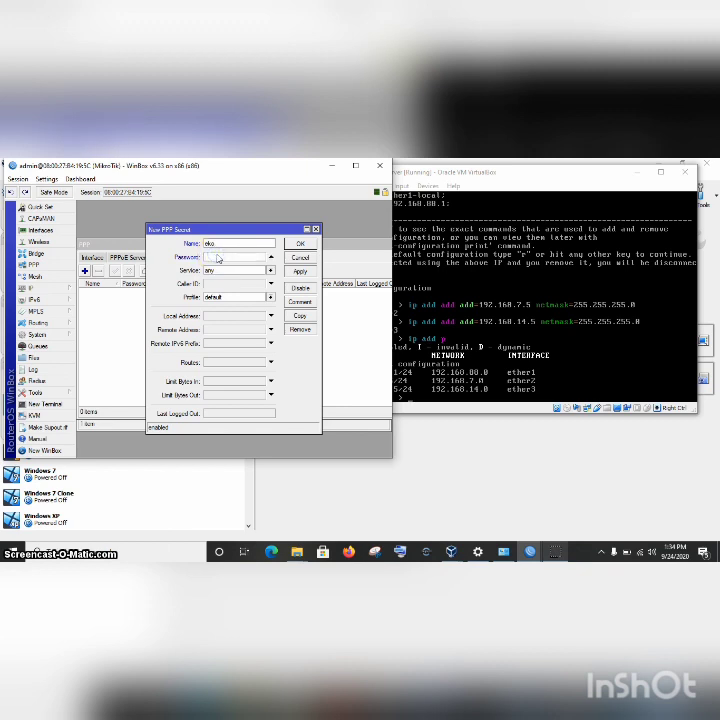
pyautogui.write('123')
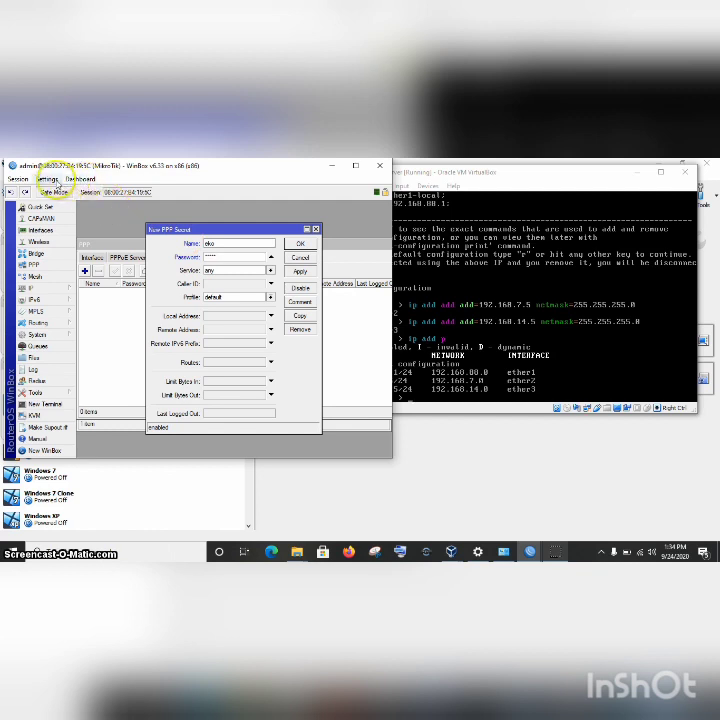
pyautogui.click(52, 180)
pyautogui.click(70, 204)
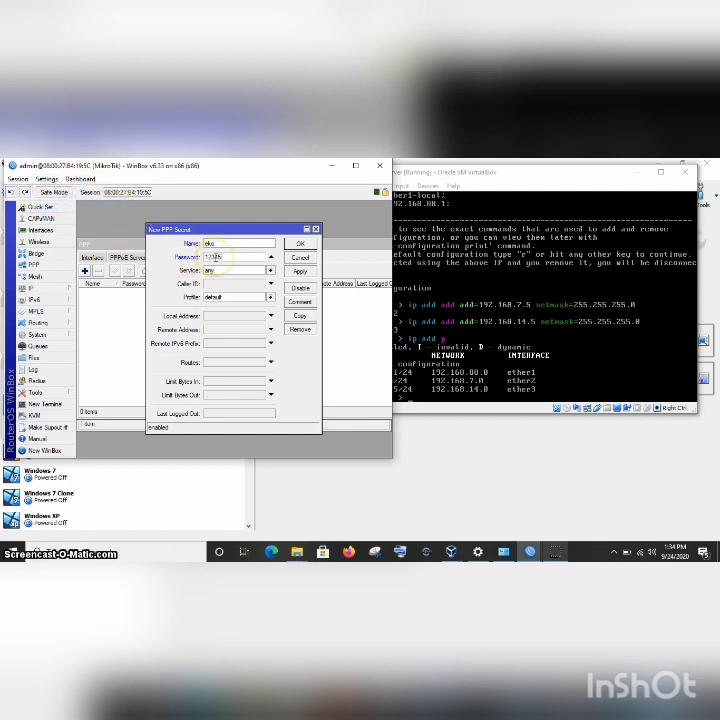
pyautogui.click(236, 259)
pyautogui.click(253, 267)
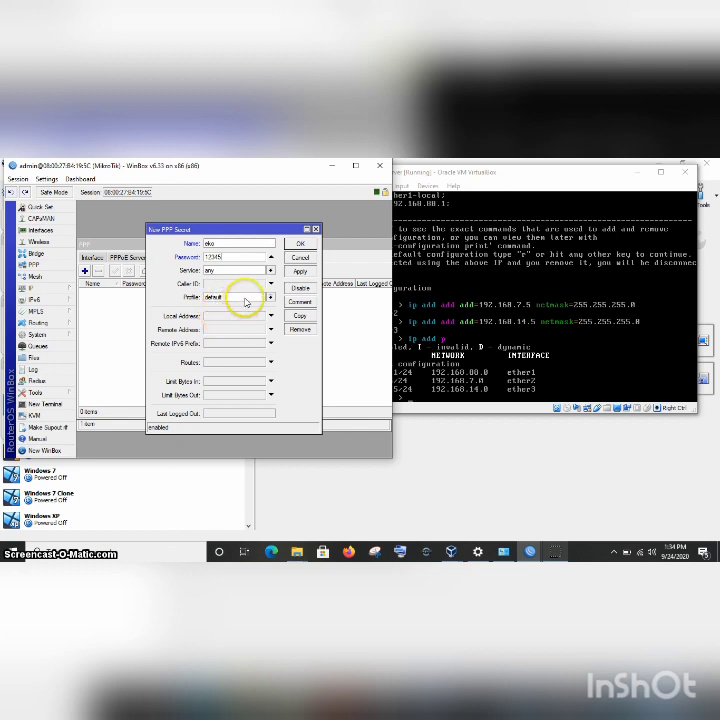
# Set the secret's profile to default-encryption and clear its Local Address.
pyautogui.click(244, 298)
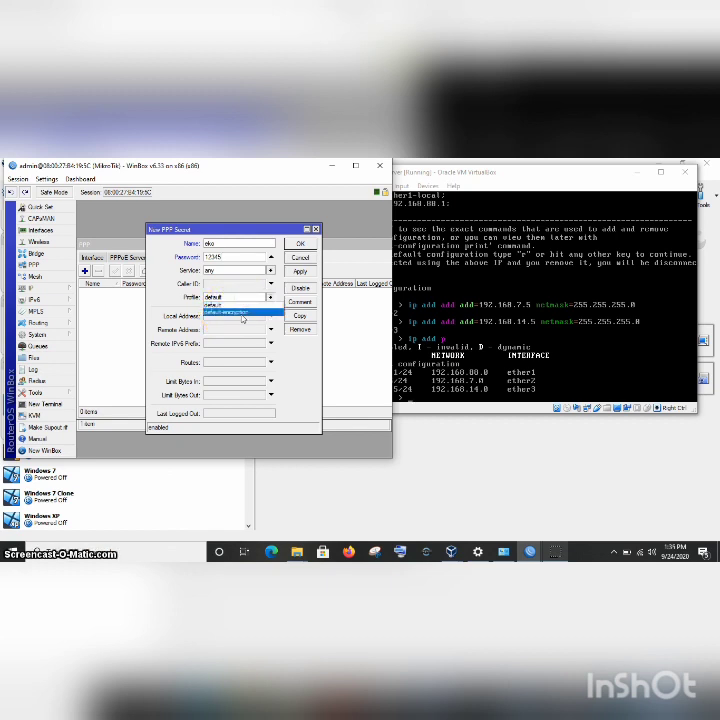
pyautogui.click(242, 313)
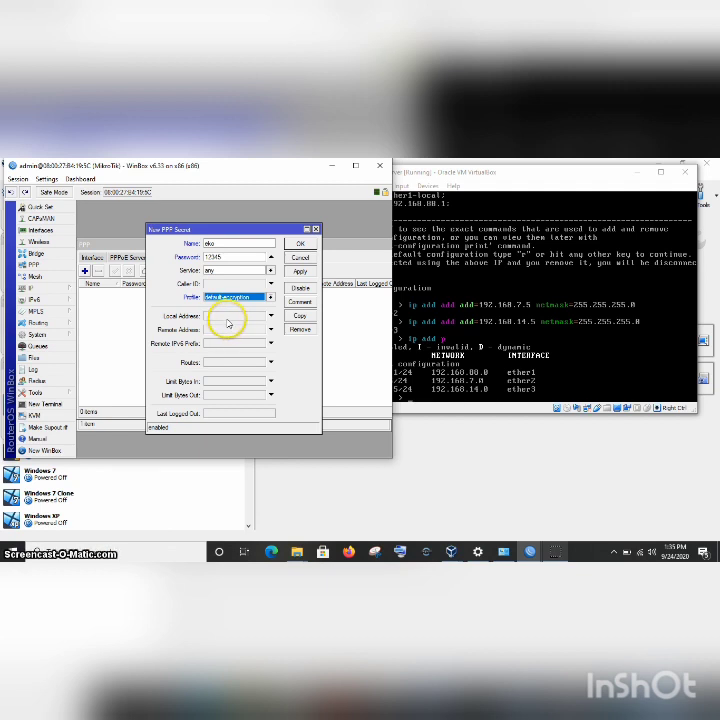
pyautogui.click(228, 318)
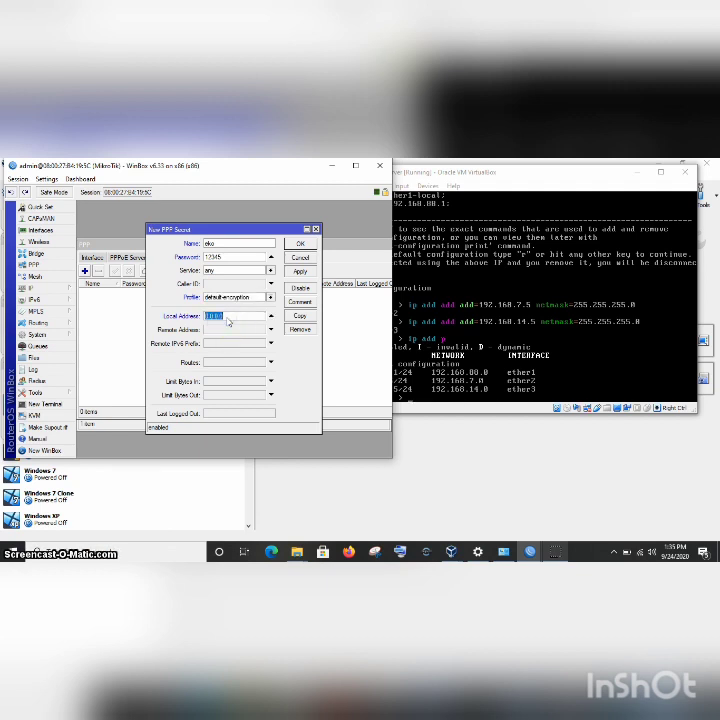
pyautogui.press('BackSpace')
pyautogui.click(40, 289)
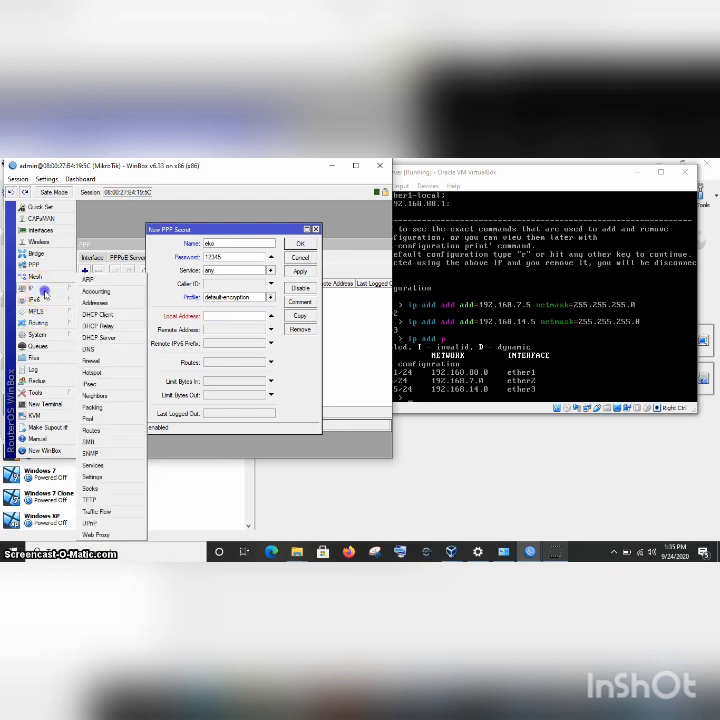
# Set the PPP secret's Local Address to 192.168.100.1, then bring the WinBox login window forward.
pyautogui.click(112, 304)
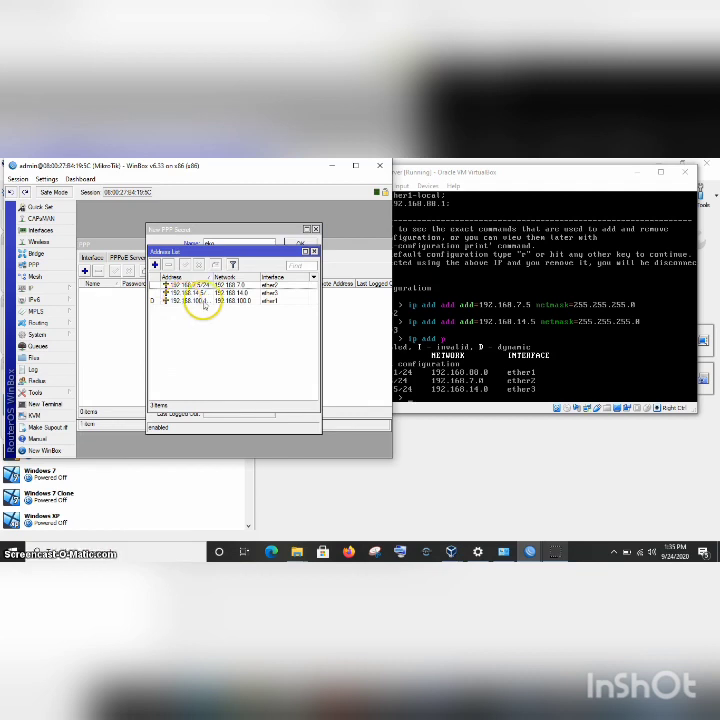
pyautogui.moveTo(208, 276); pyautogui.dragTo(226, 277)
pyautogui.click(137, 327)
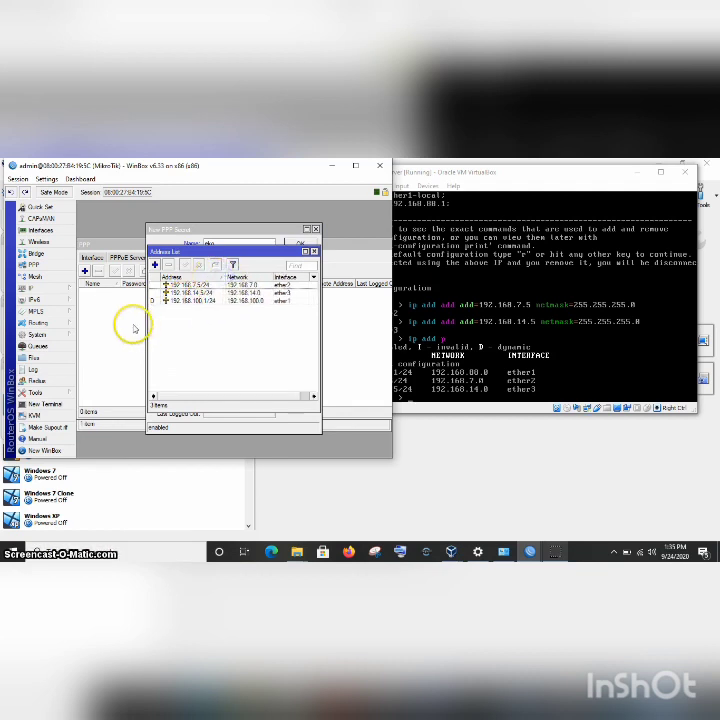
pyautogui.click(210, 325)
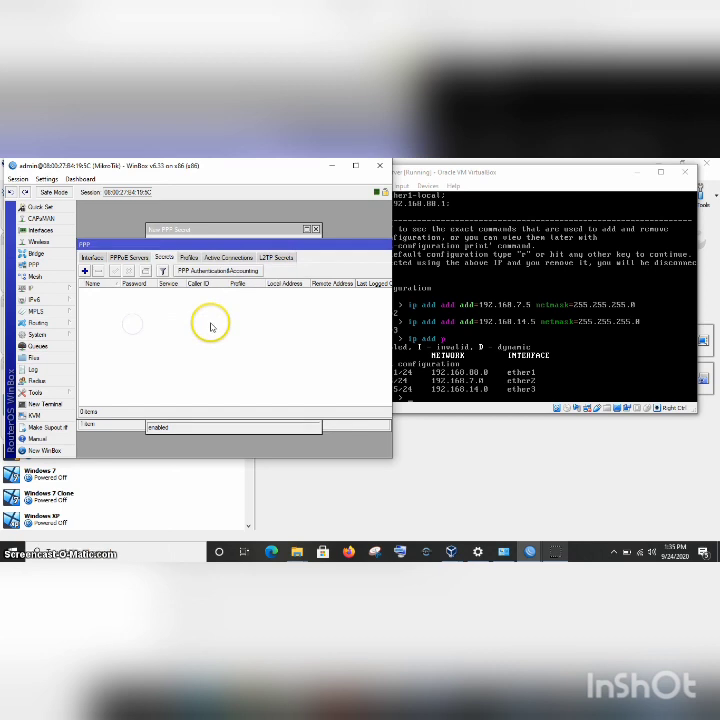
pyautogui.click(235, 230)
pyautogui.click(230, 316)
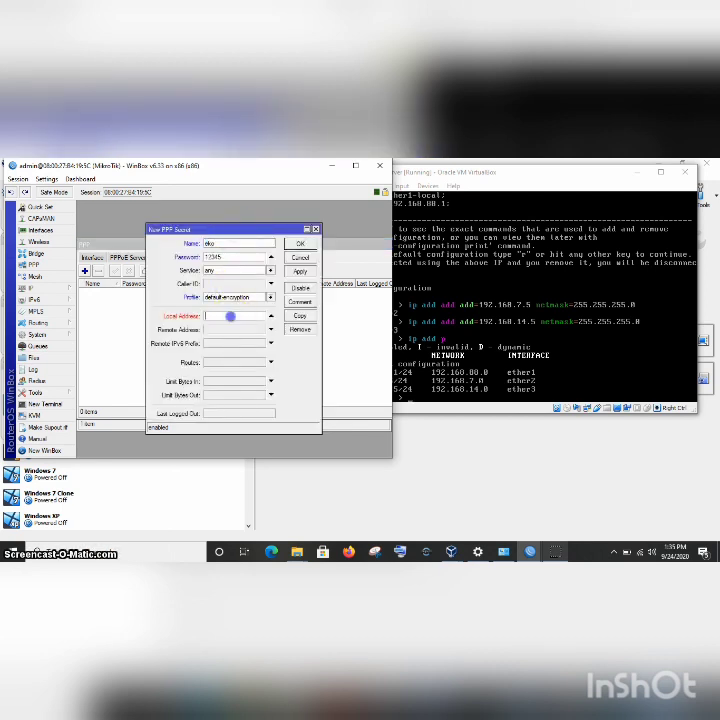
pyautogui.write('192.168.100.1')
pyautogui.click(226, 331)
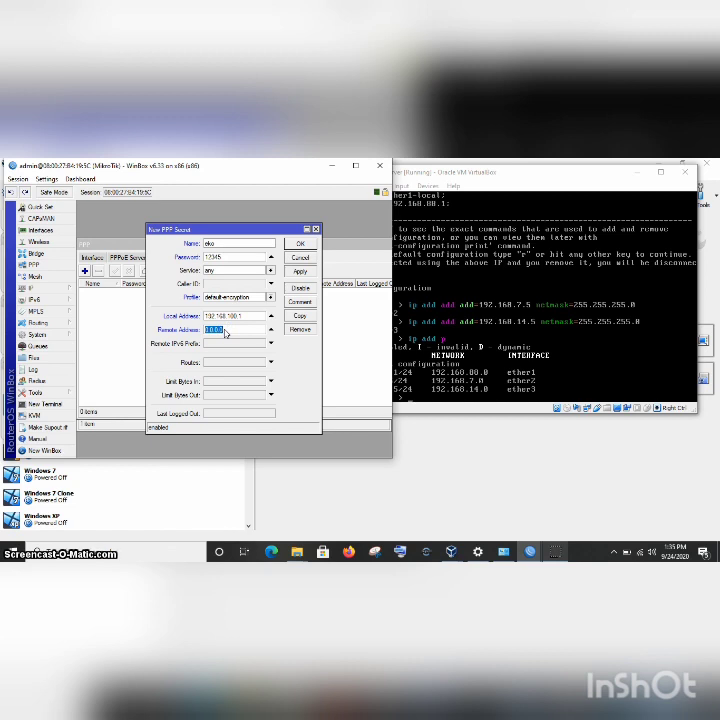
pyautogui.click(258, 298)
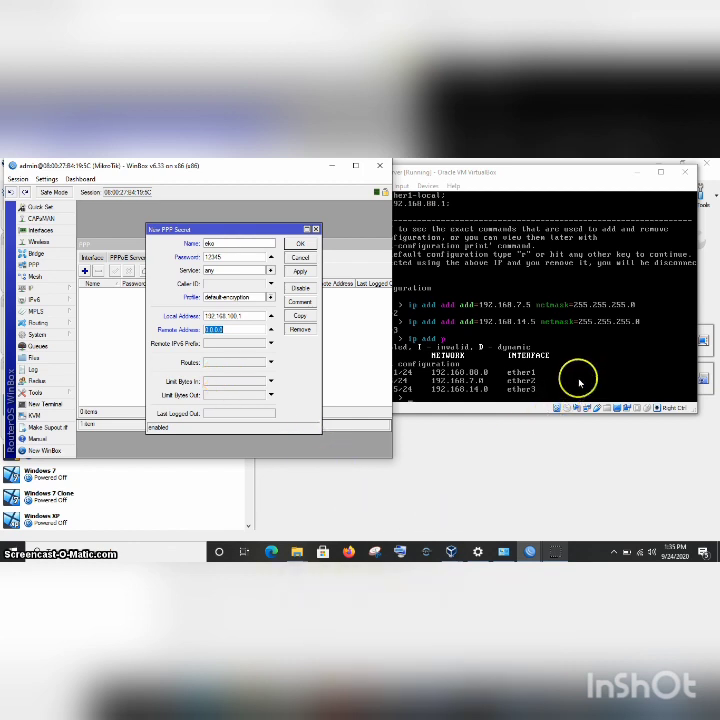
pyautogui.click(530, 552)
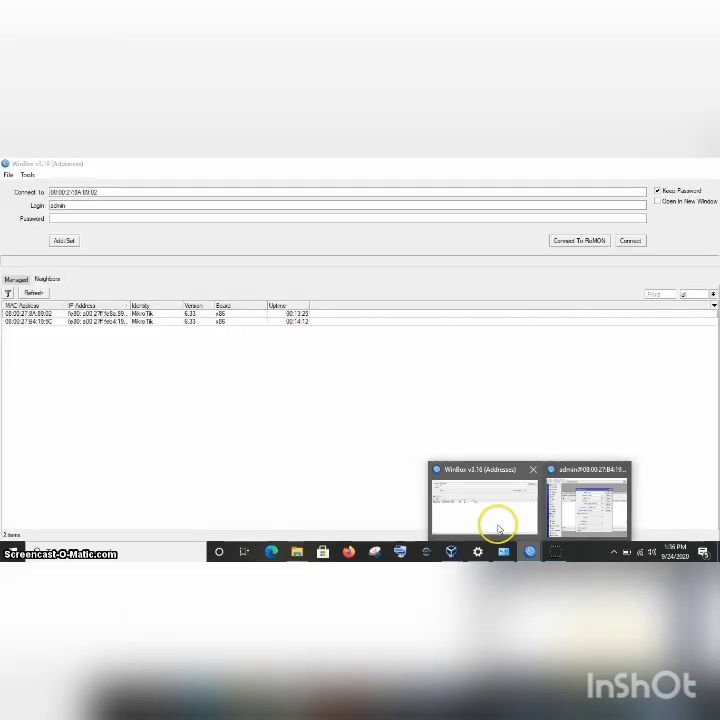
pyautogui.click(498, 520)
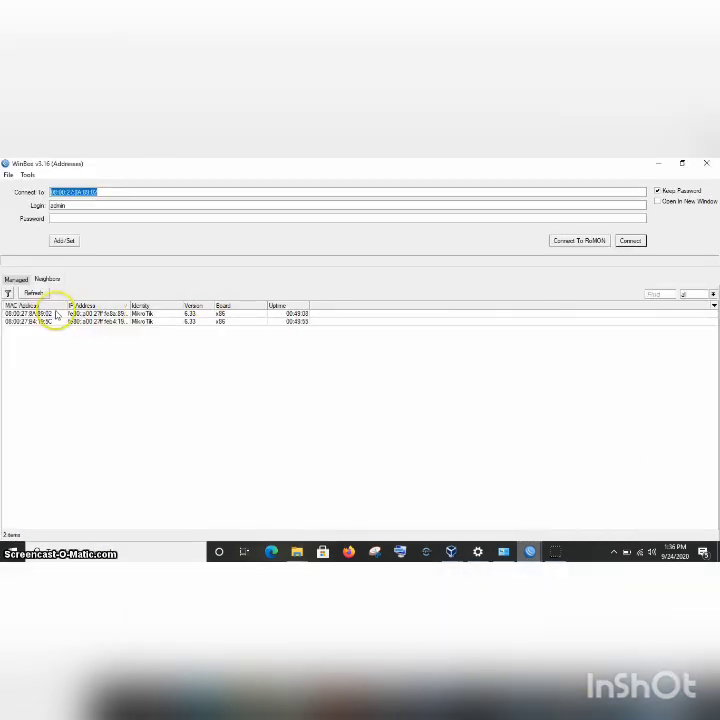
# Connect to the second router and delete its default 192.168.88.1/24 address.
pyautogui.click(53, 313)
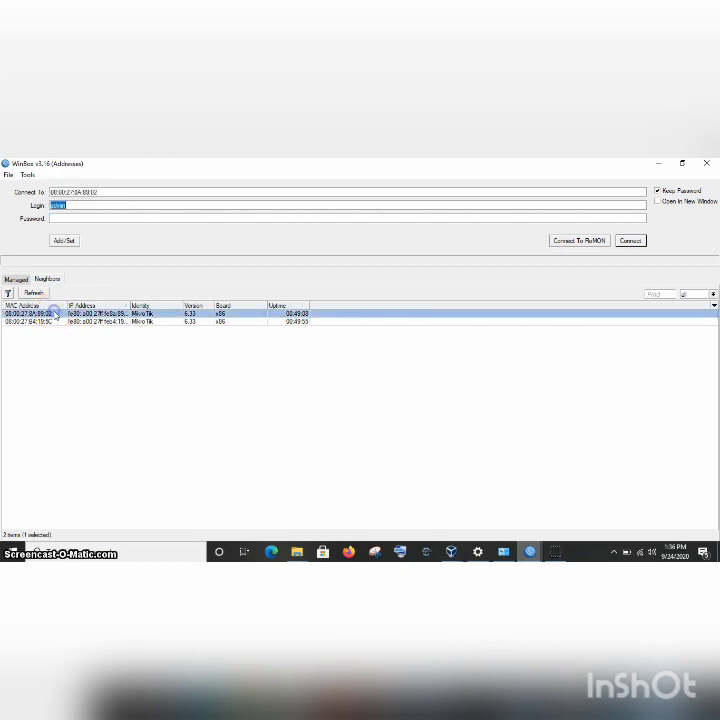
pyautogui.click(630, 241)
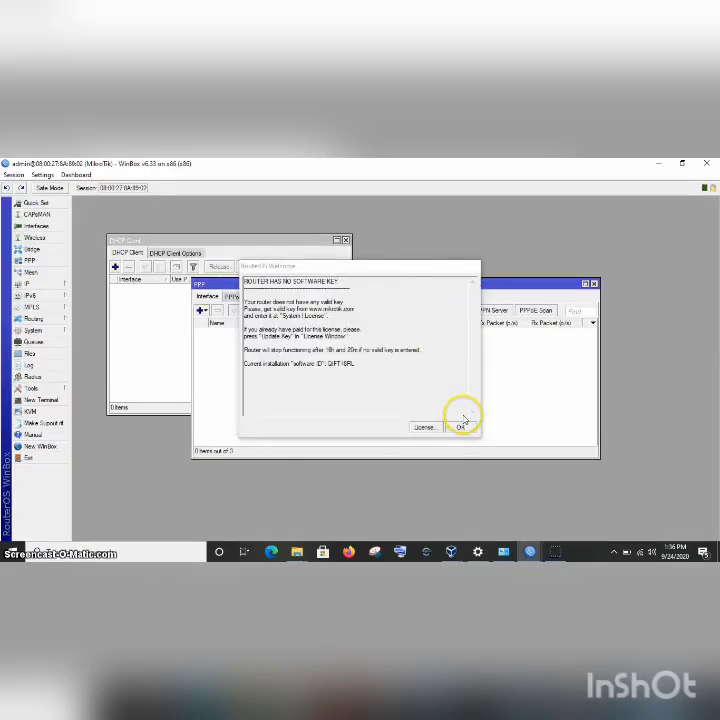
pyautogui.click(461, 427)
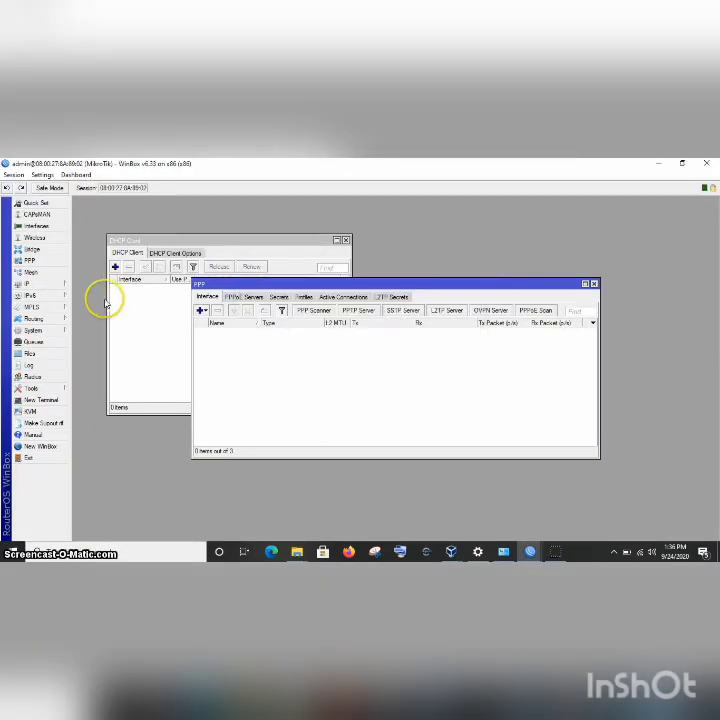
pyautogui.click(46, 287)
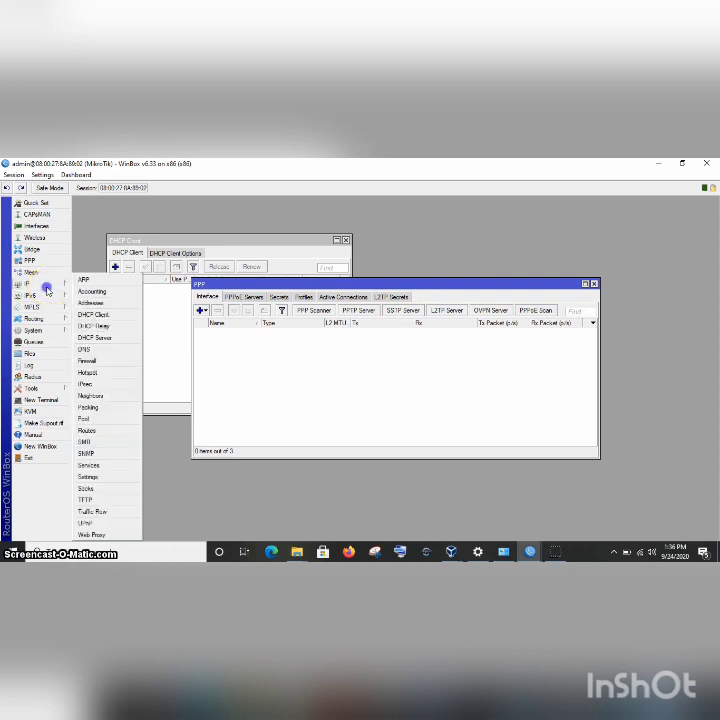
pyautogui.click(100, 302)
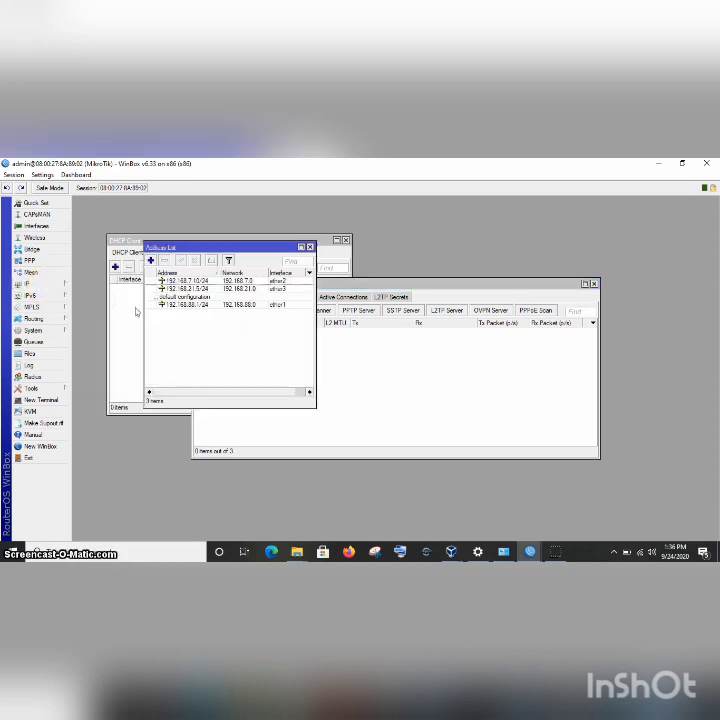
pyautogui.click(161, 304)
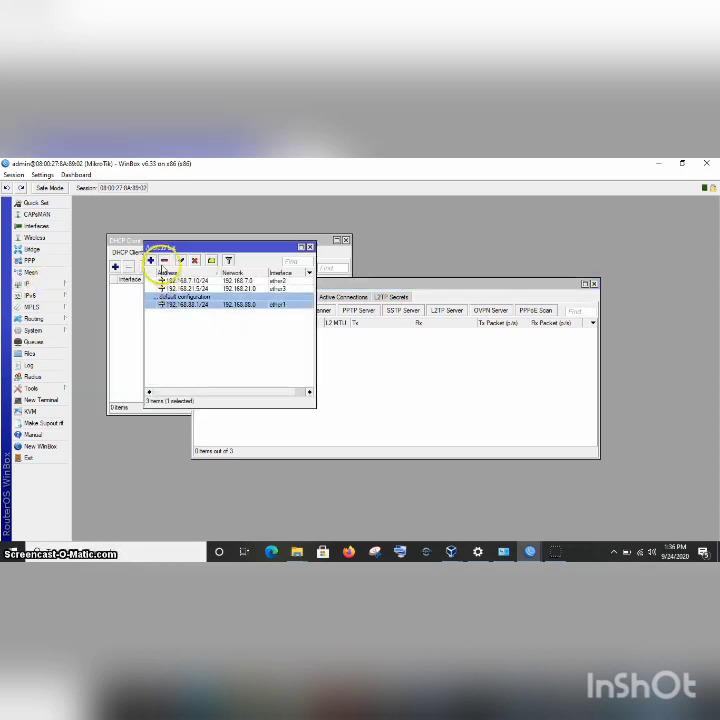
pyautogui.click(164, 261)
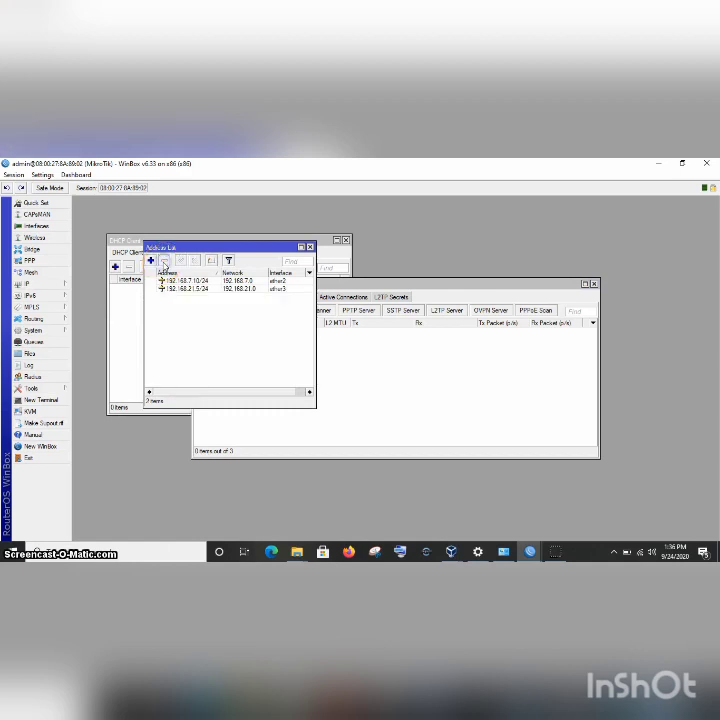
# Add a DHCP client on ether1, then check that it obtained 192.168.100.97/24.
pyautogui.click(48, 284)
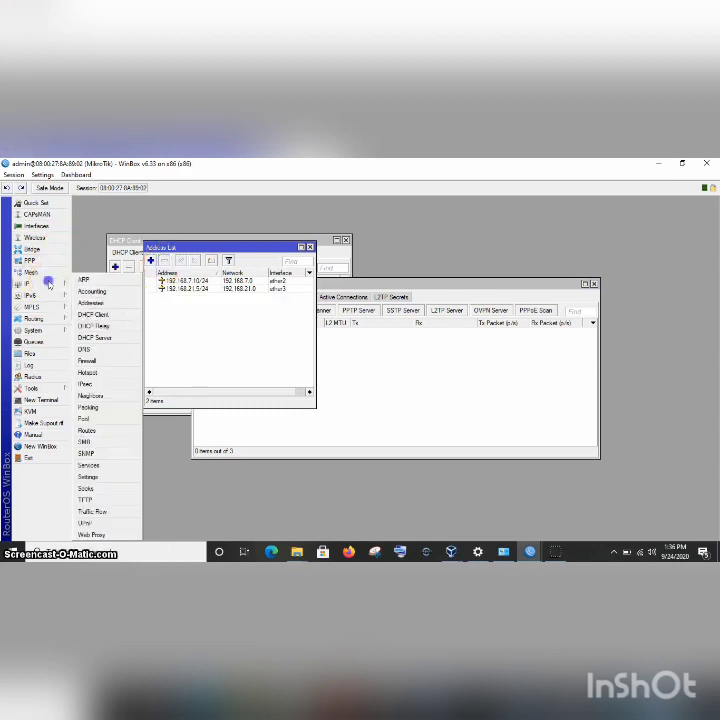
pyautogui.click(110, 315)
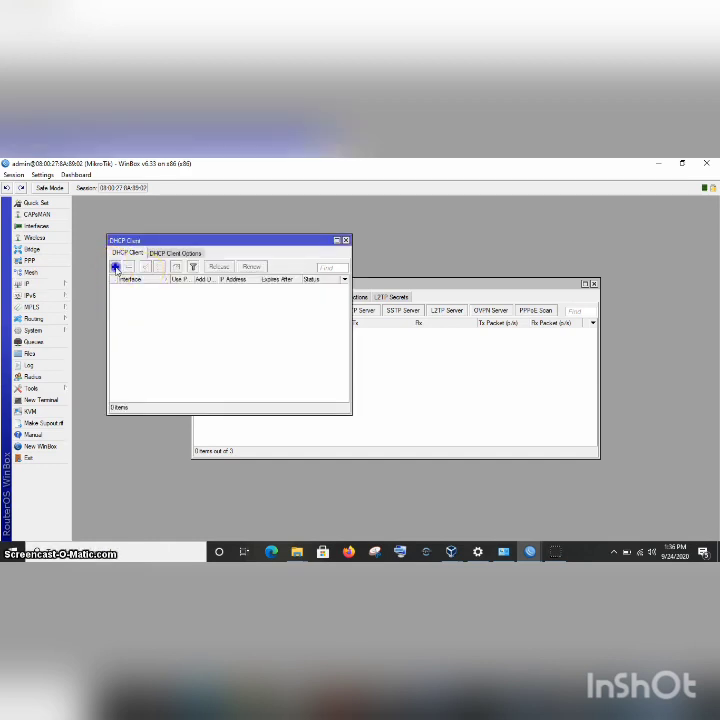
pyautogui.click(115, 266)
pyautogui.click(295, 284)
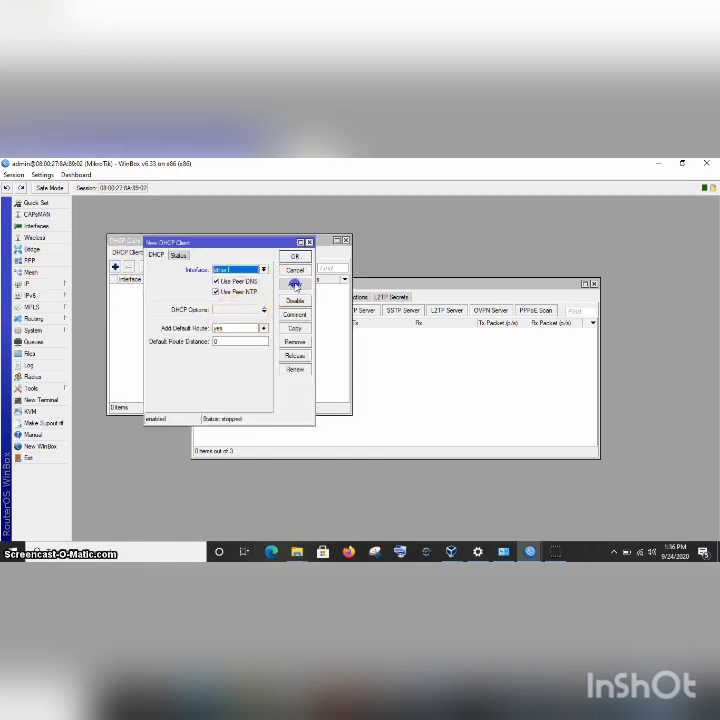
pyautogui.click(295, 256)
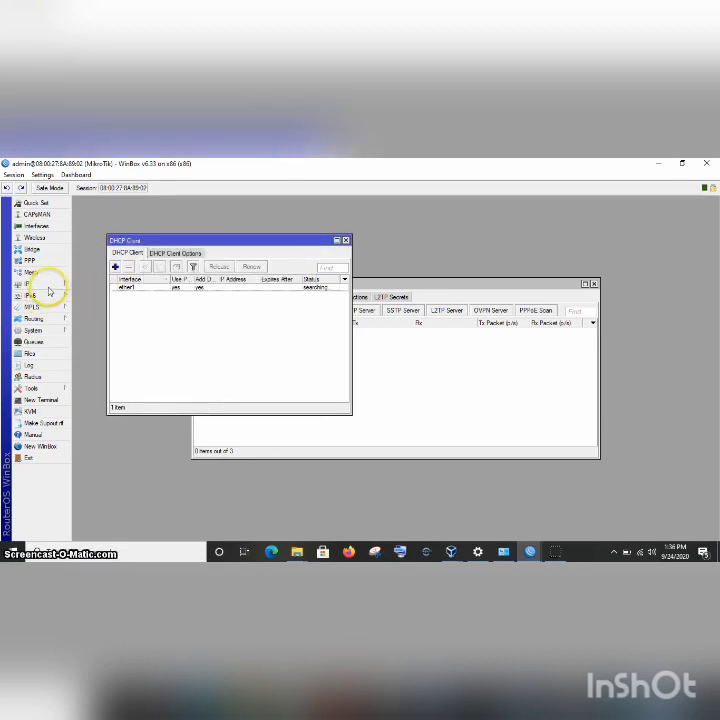
pyautogui.click(48, 286)
pyautogui.click(91, 302)
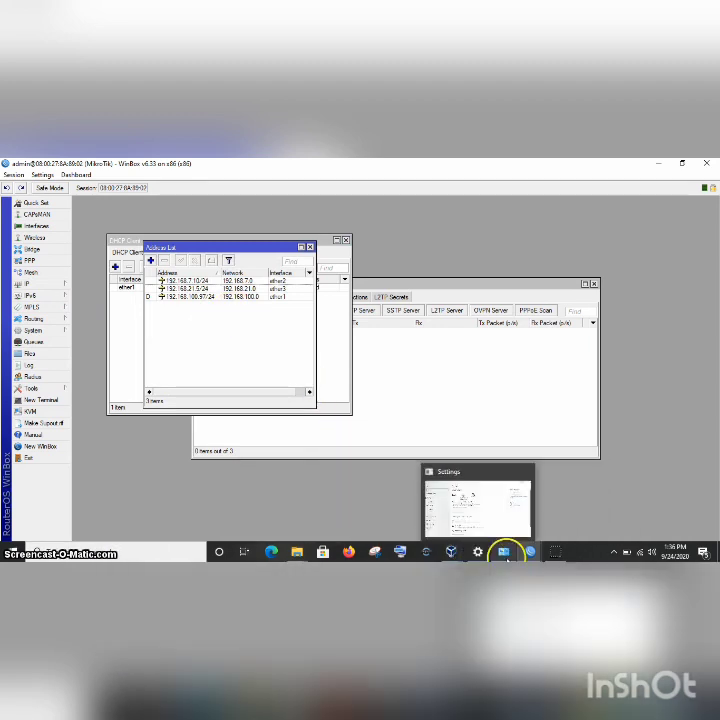
# On the first router, give the PPP secret remote address 192.168.100.97 and service pptp, then save.
pyautogui.moveTo(530, 552)
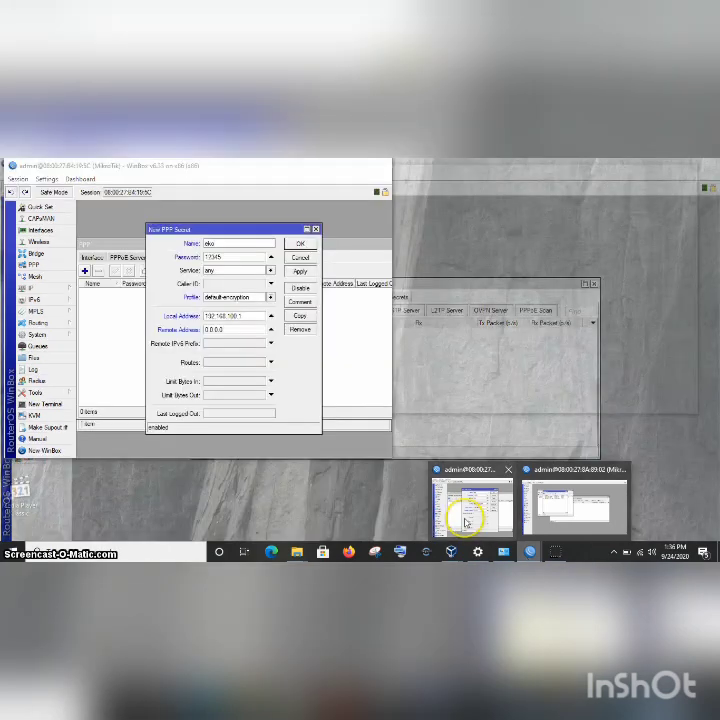
pyautogui.click(465, 517)
pyautogui.click(231, 329)
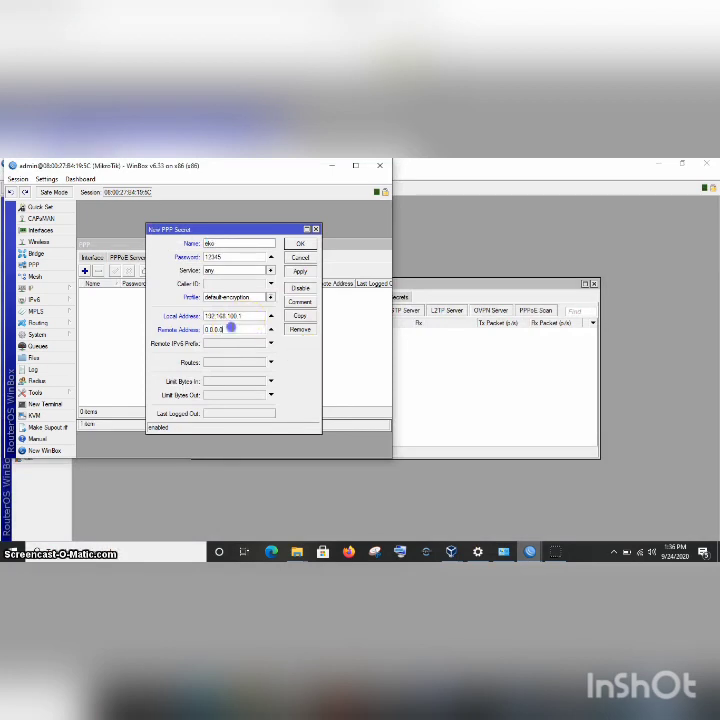
pyautogui.press('BackSpace')
pyautogui.write('192.168.100.97')
pyautogui.click(271, 271)
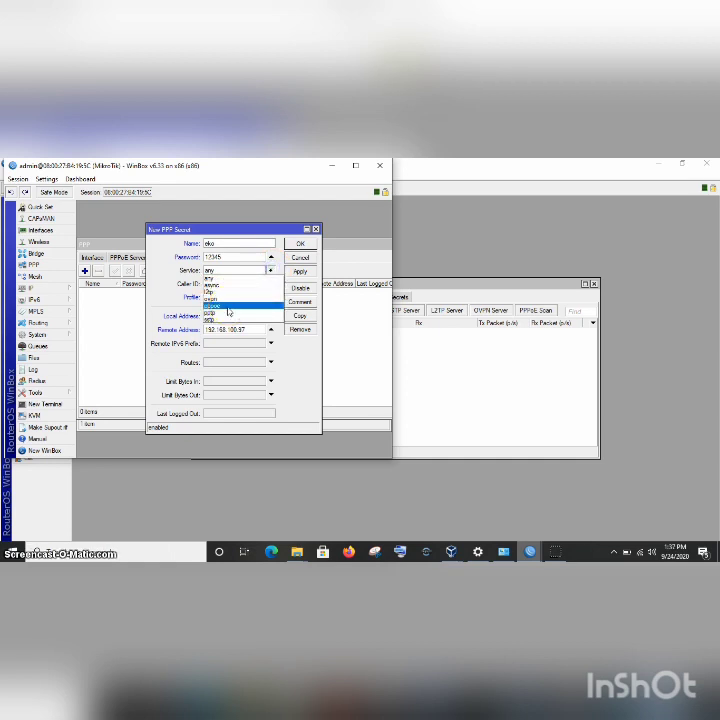
pyautogui.click(227, 307)
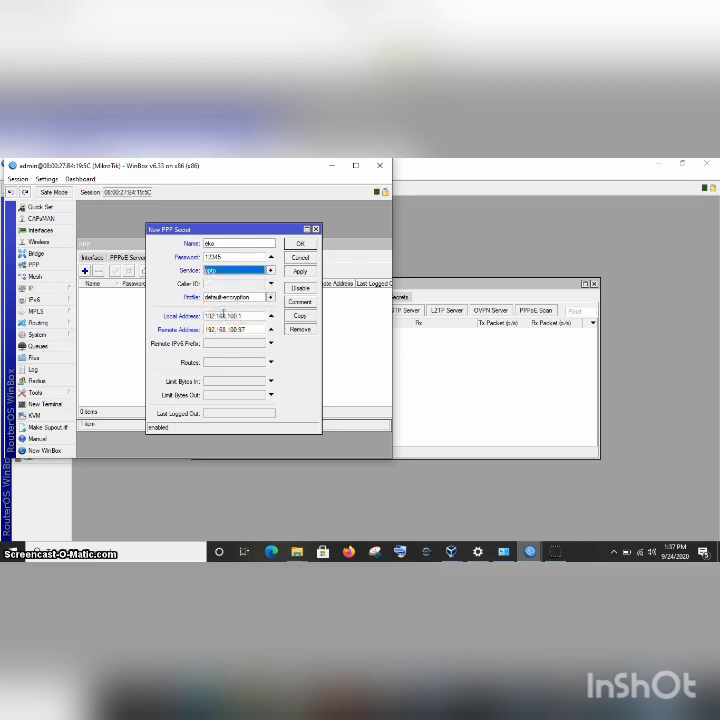
pyautogui.click(301, 271)
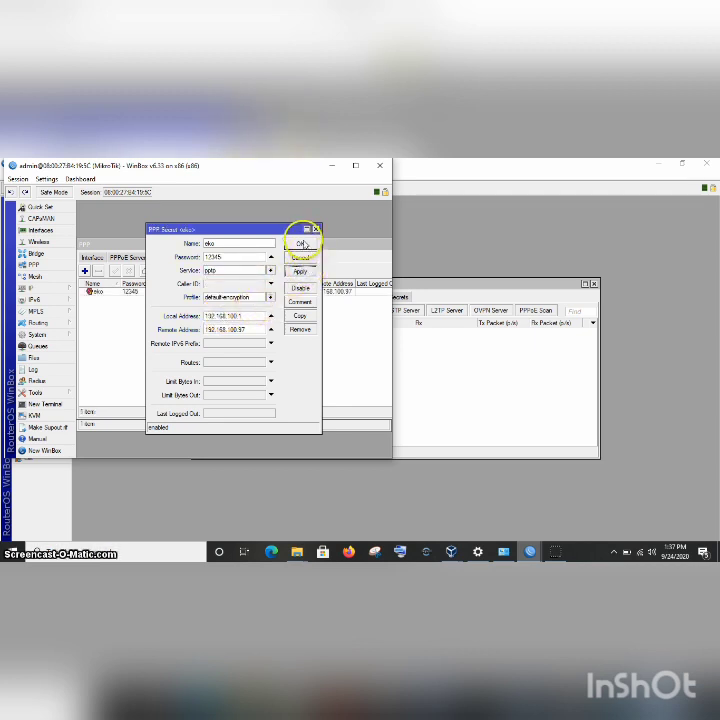
pyautogui.click(302, 243)
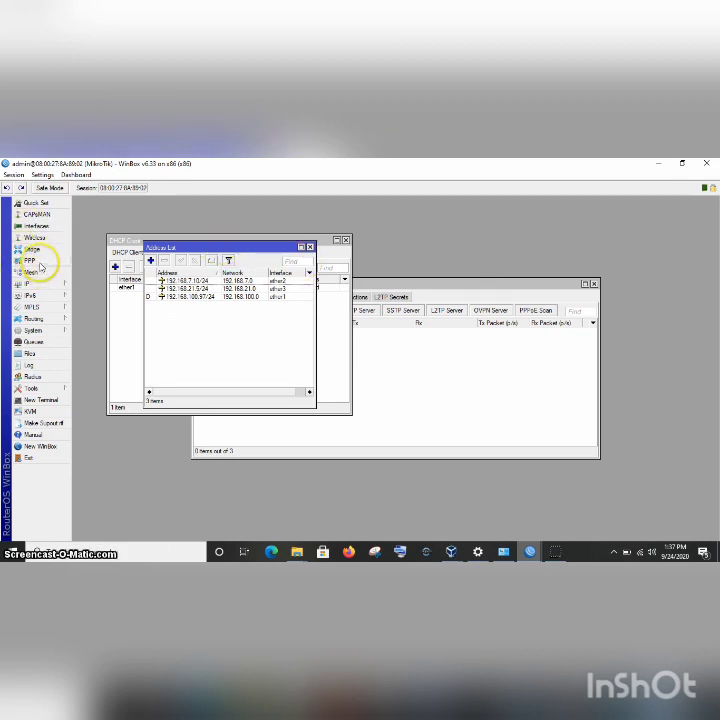
# Start a new PPTP Client interface from the PPP interface list.
pyautogui.click(39, 262)
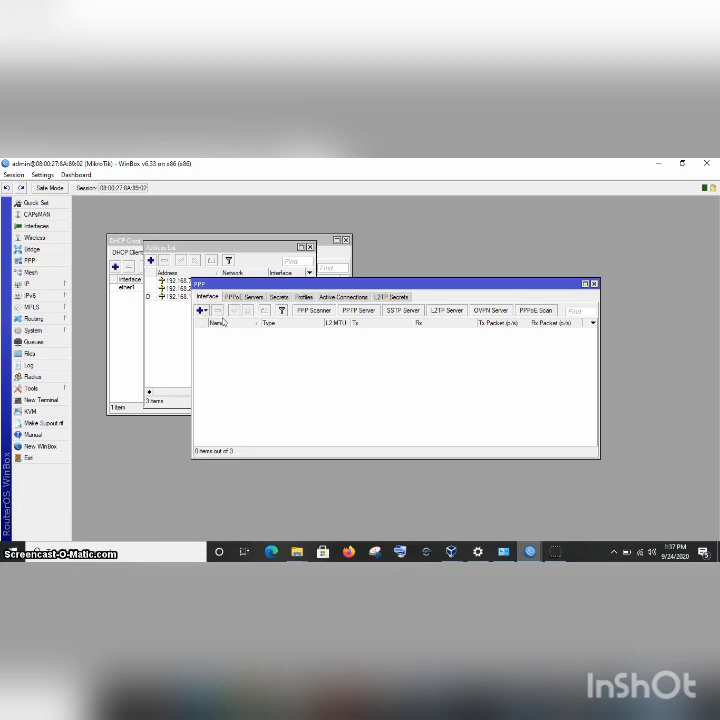
pyautogui.click(200, 311)
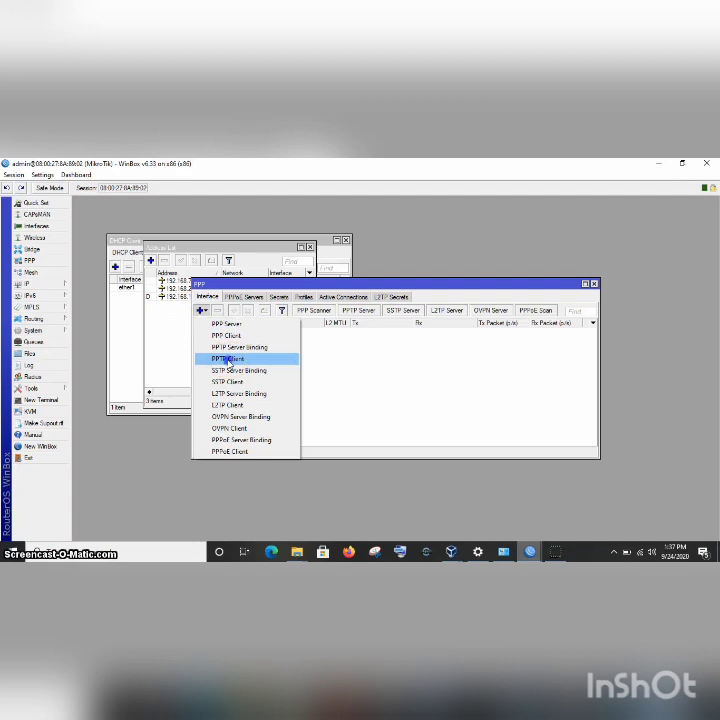
pyautogui.click(228, 359)
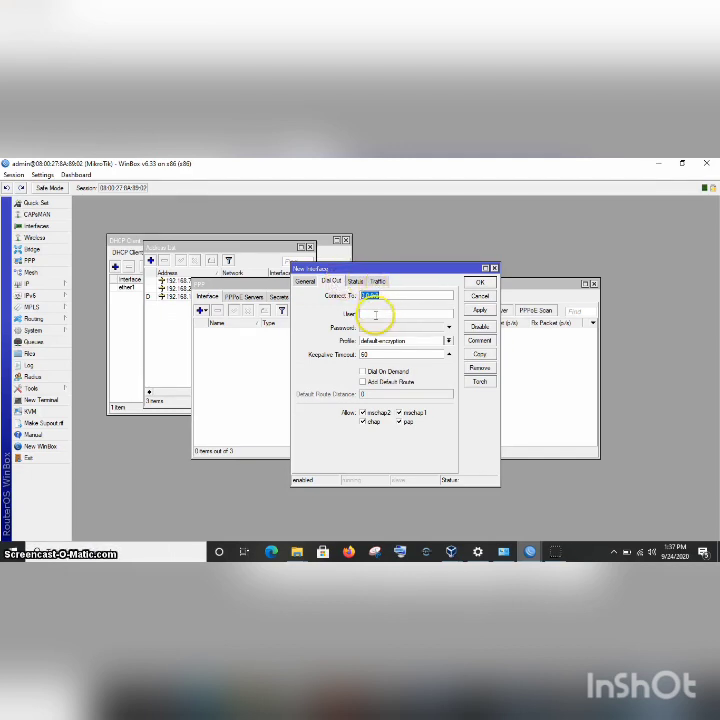
# Set pptp-out1 to dial 192.168.7.5 with the VPN username and password, and save it.
pyautogui.click(374, 314)
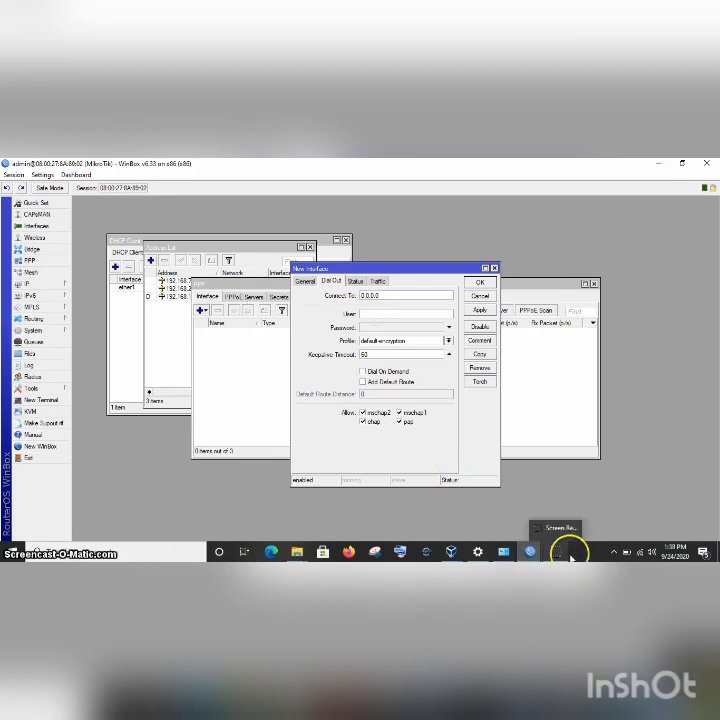
pyautogui.click(401, 293)
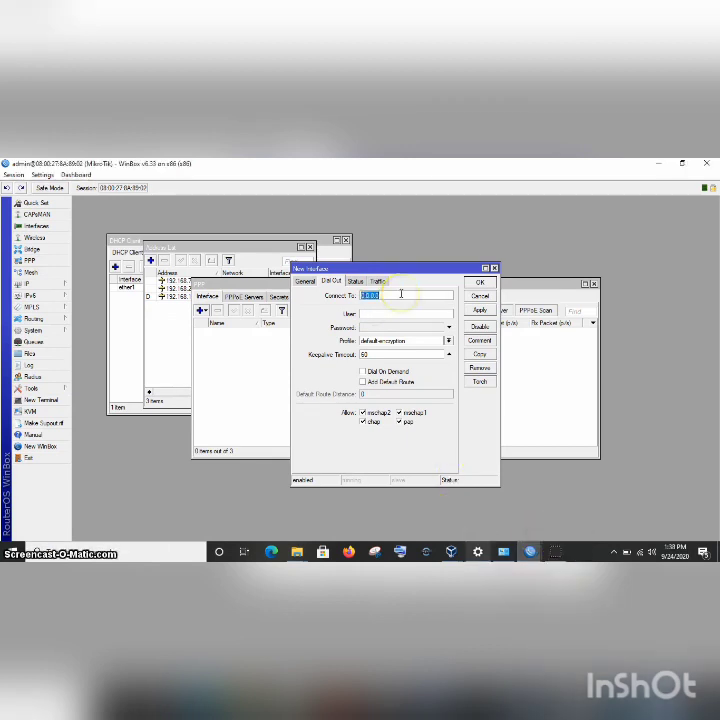
pyautogui.click(385, 312)
pyautogui.write('ek')
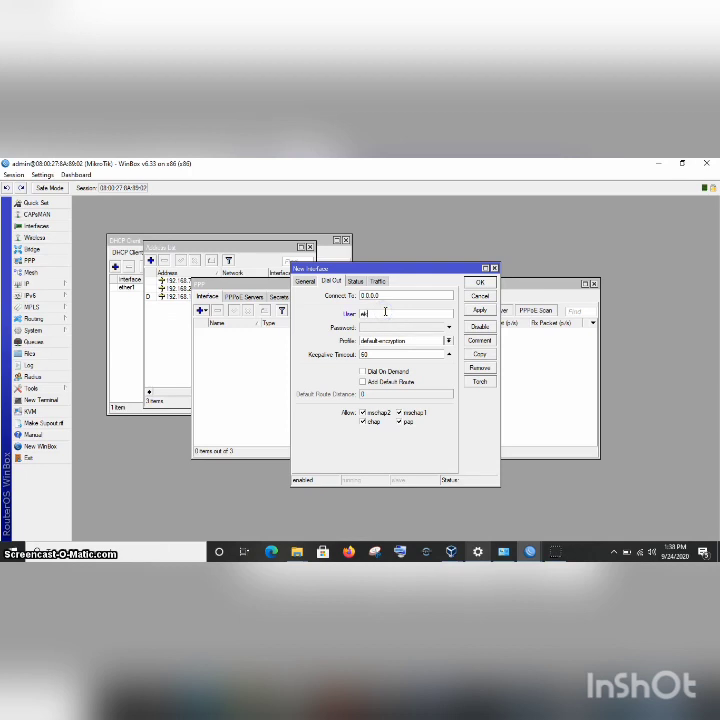
pyautogui.write('o')
pyautogui.press('Tab')
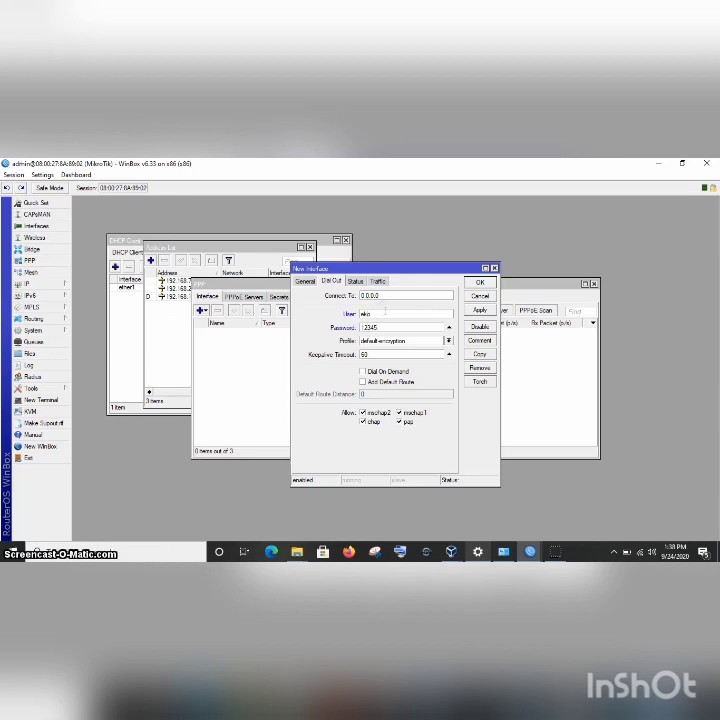
pyautogui.click(402, 297)
pyautogui.press('BackSpace')
pyautogui.write('192.168.7.5')
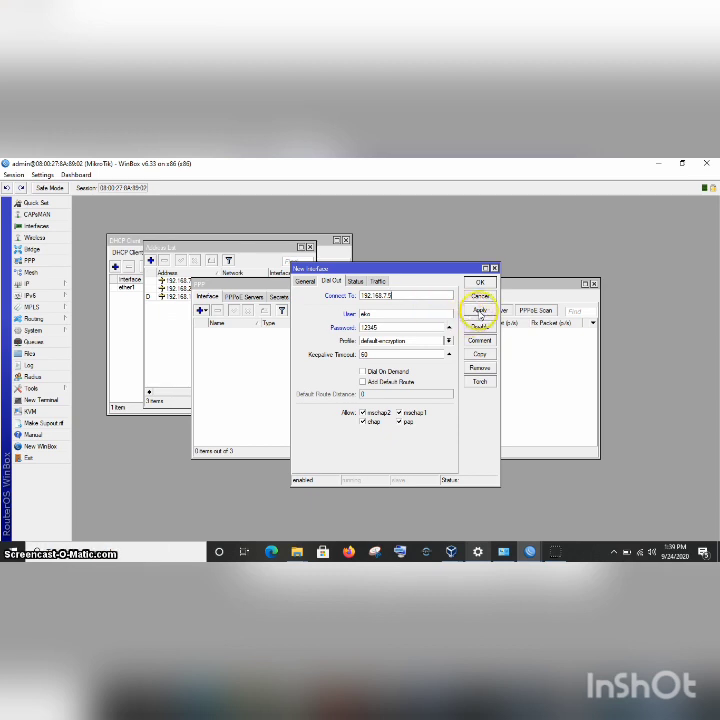
pyautogui.click(481, 311)
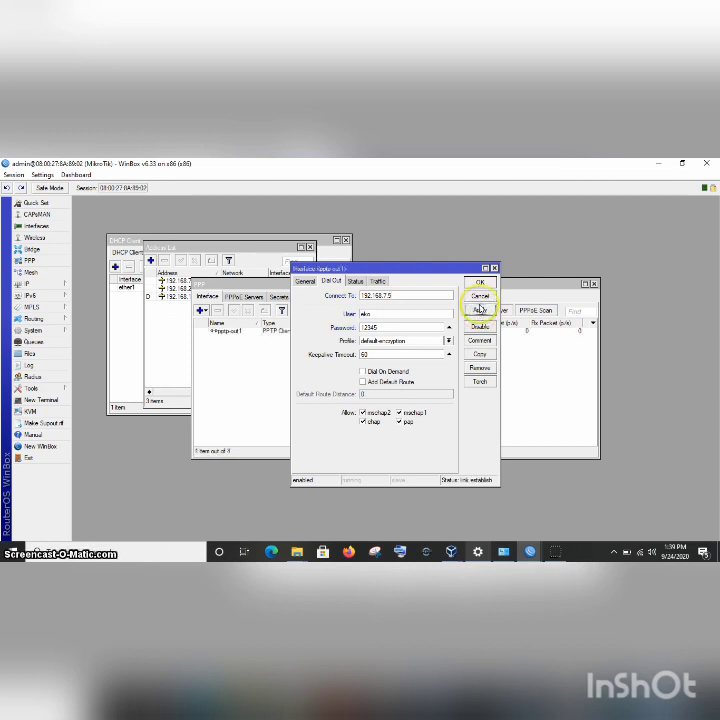
pyautogui.click(480, 284)
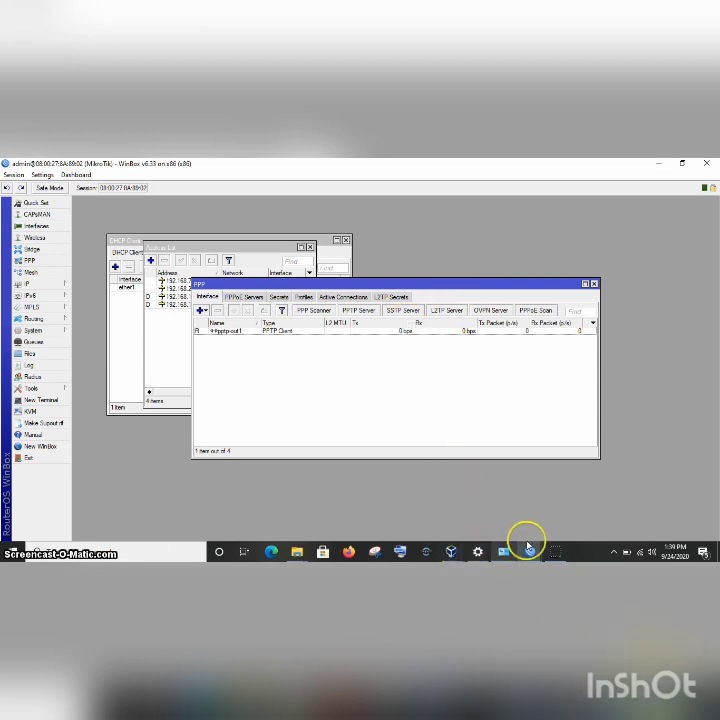
# On the server router, view the active pptp session from 192.168.7.10, then the IP address list.
pyautogui.moveTo(529, 543)
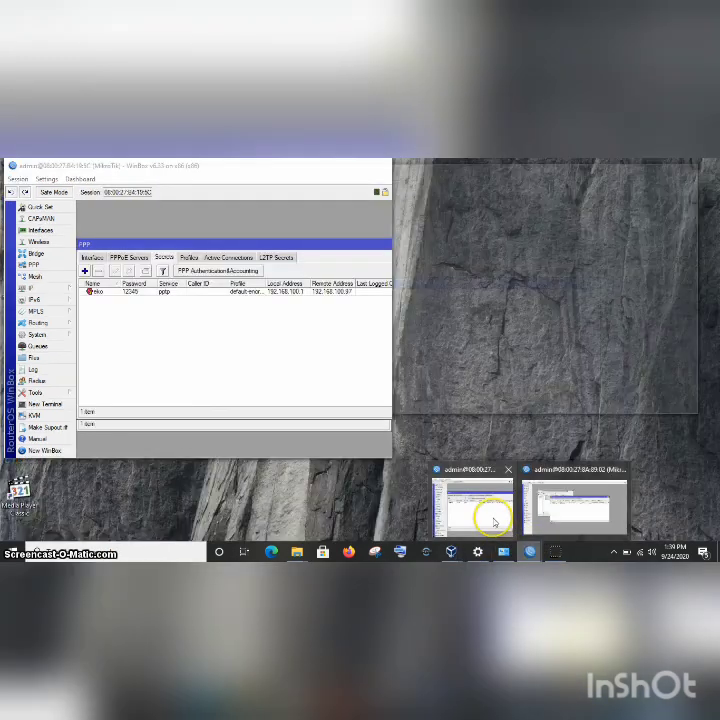
pyautogui.click(494, 522)
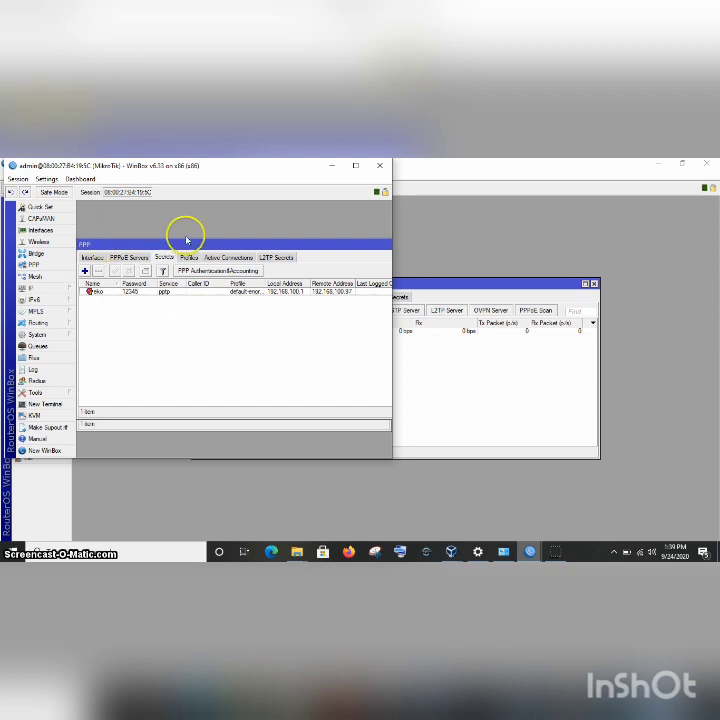
pyautogui.click(220, 258)
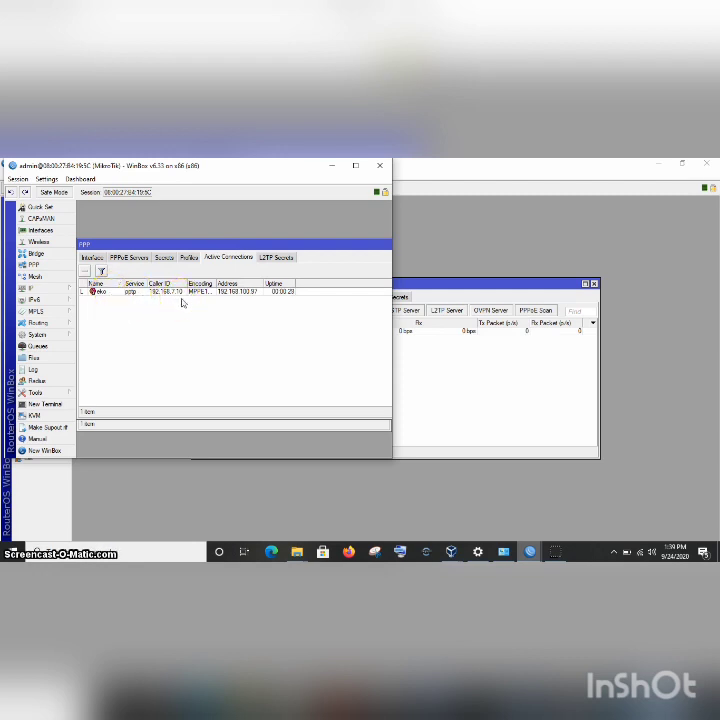
pyautogui.click(49, 290)
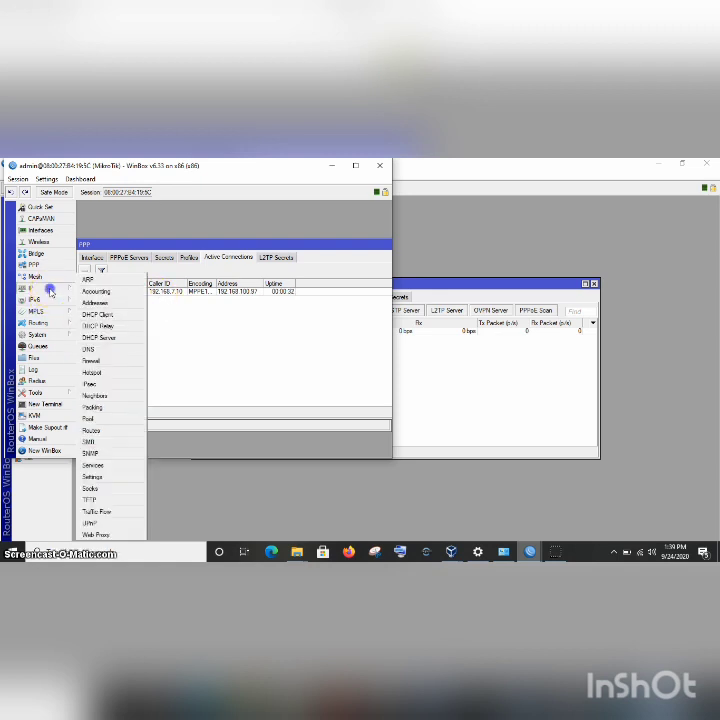
pyautogui.click(110, 304)
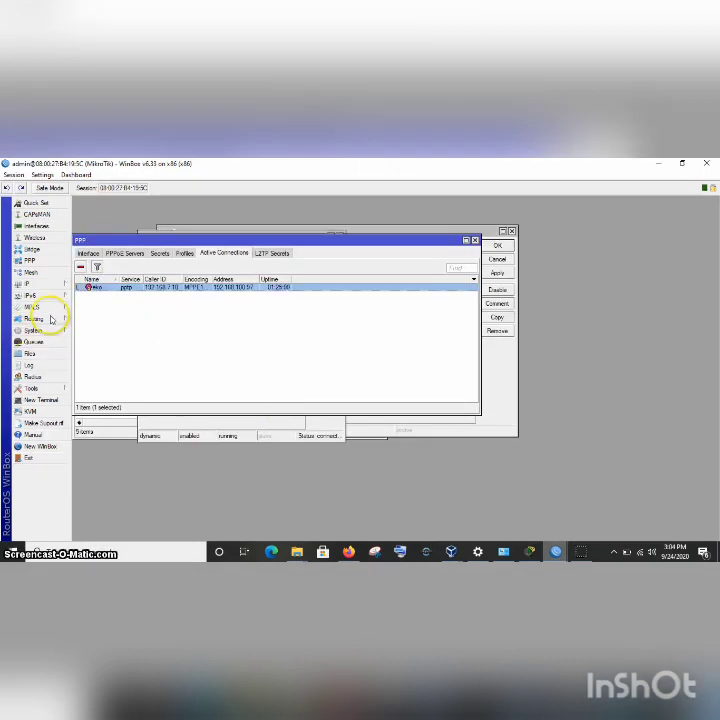
# Add a static route to 192.168.21.0 with the PPTP tunnel interface as its gateway.
pyautogui.click(57, 286)
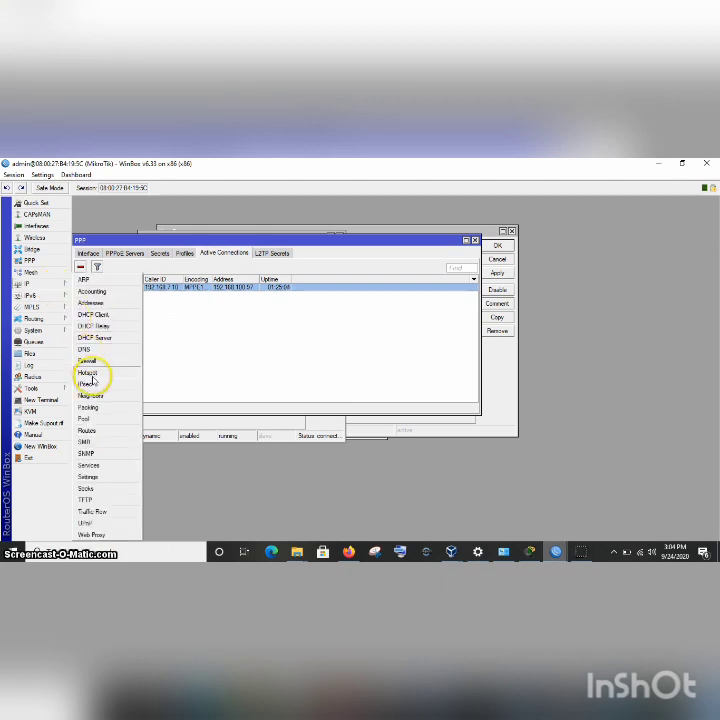
pyautogui.click(90, 430)
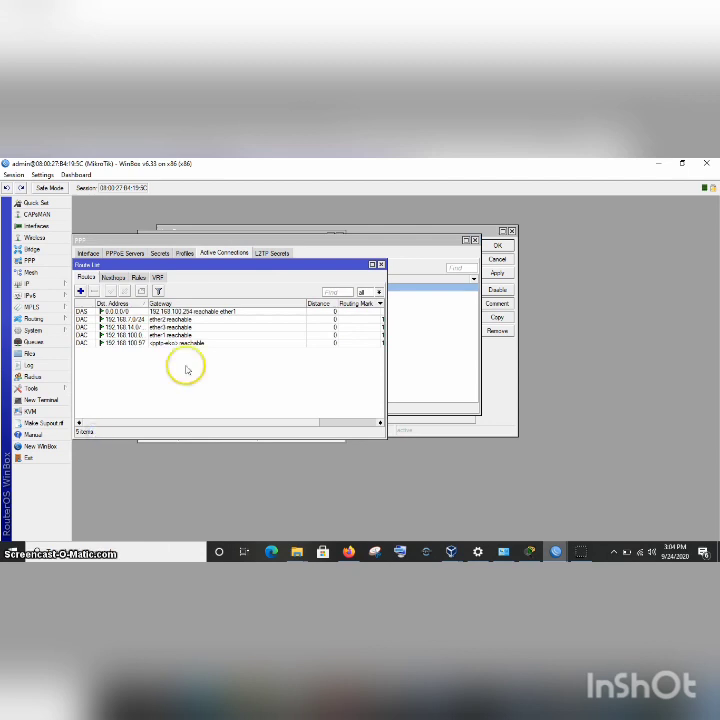
pyautogui.click(80, 290)
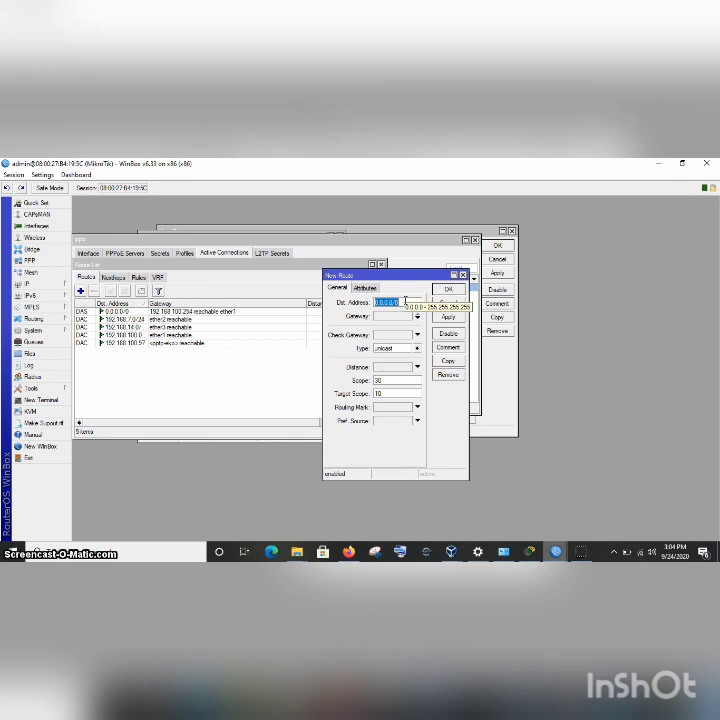
pyautogui.write('192.1')
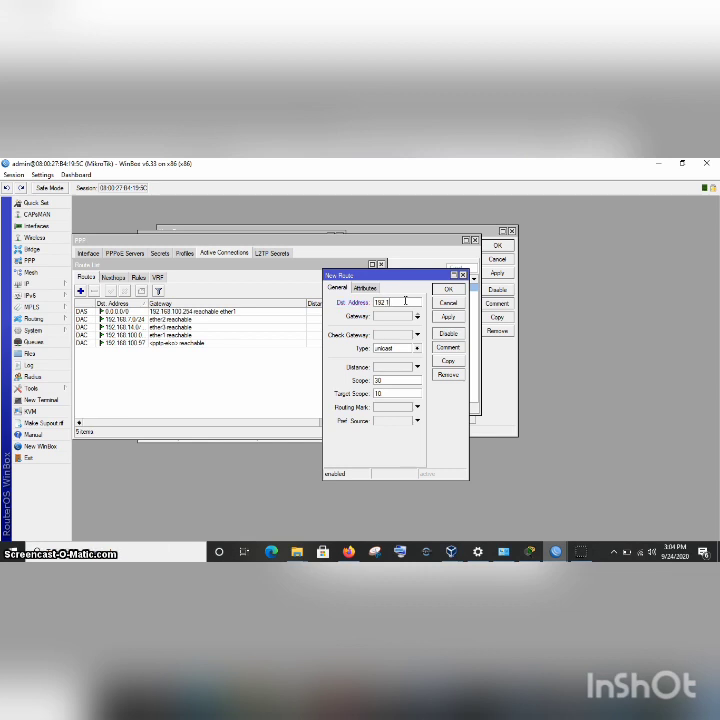
pyautogui.write('68.21.0')
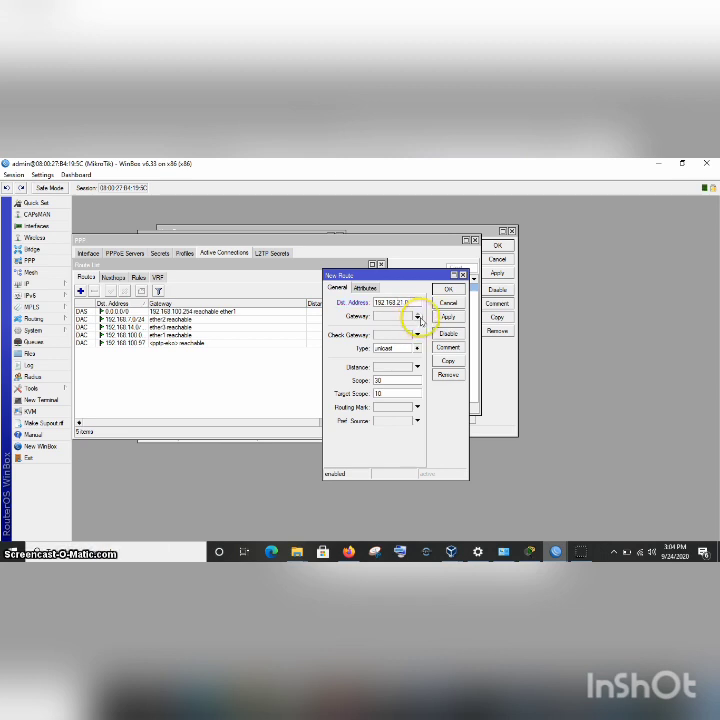
pyautogui.click(418, 317)
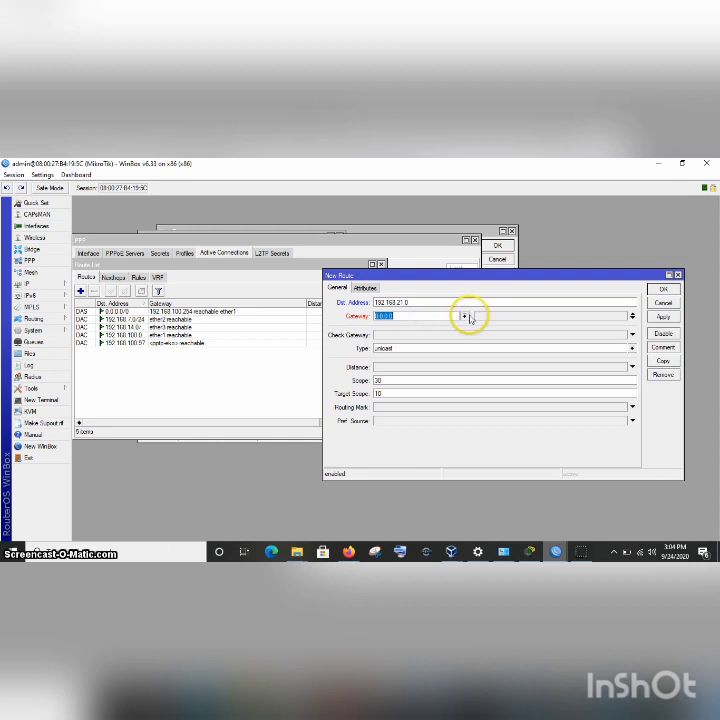
pyautogui.click(465, 316)
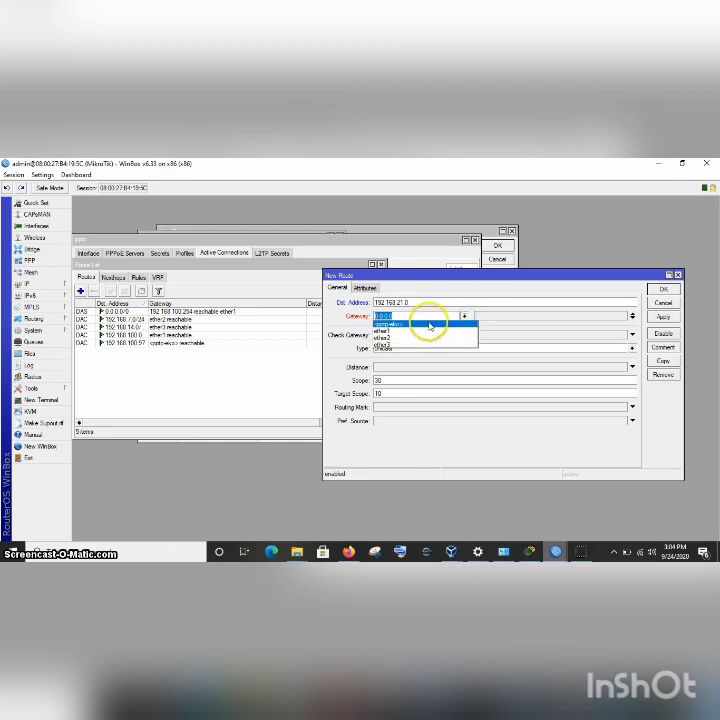
pyautogui.click(429, 325)
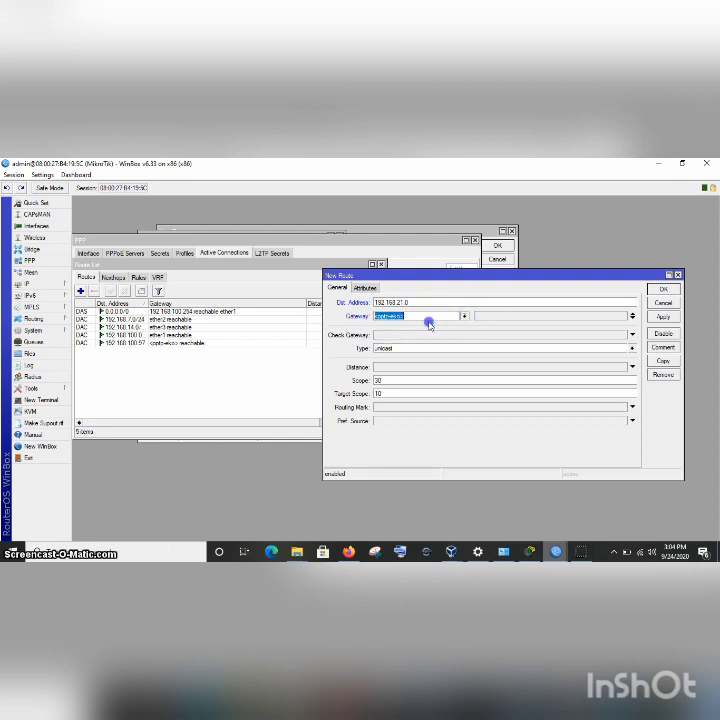
pyautogui.click(670, 318)
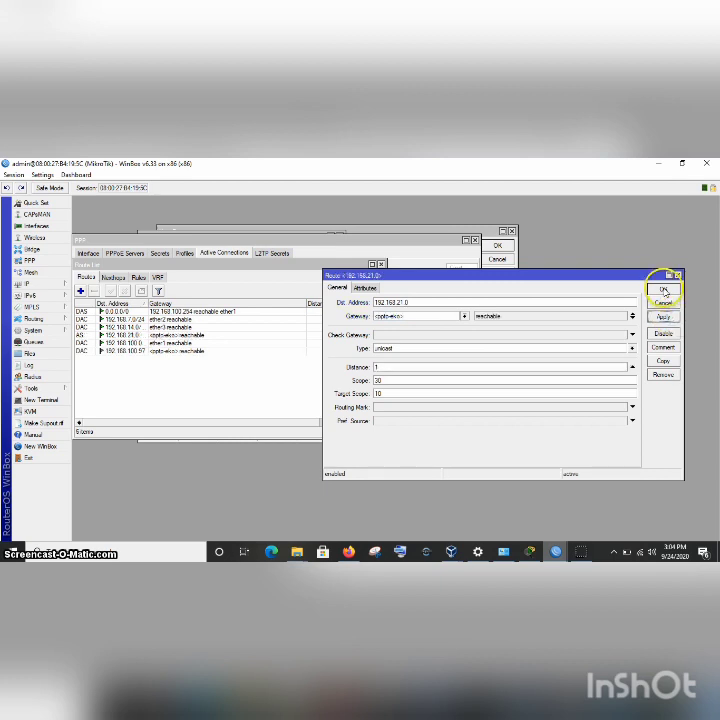
pyautogui.click(663, 289)
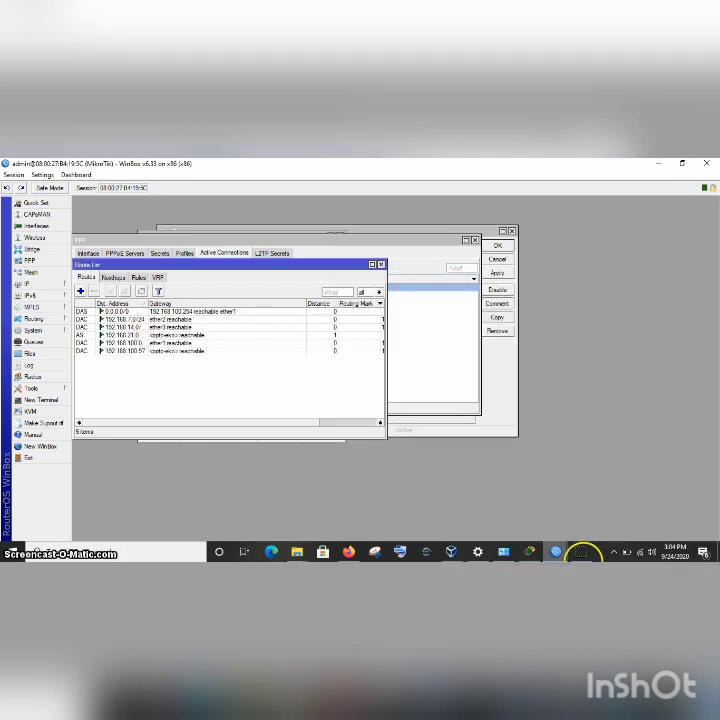
pyautogui.moveTo(563, 553)
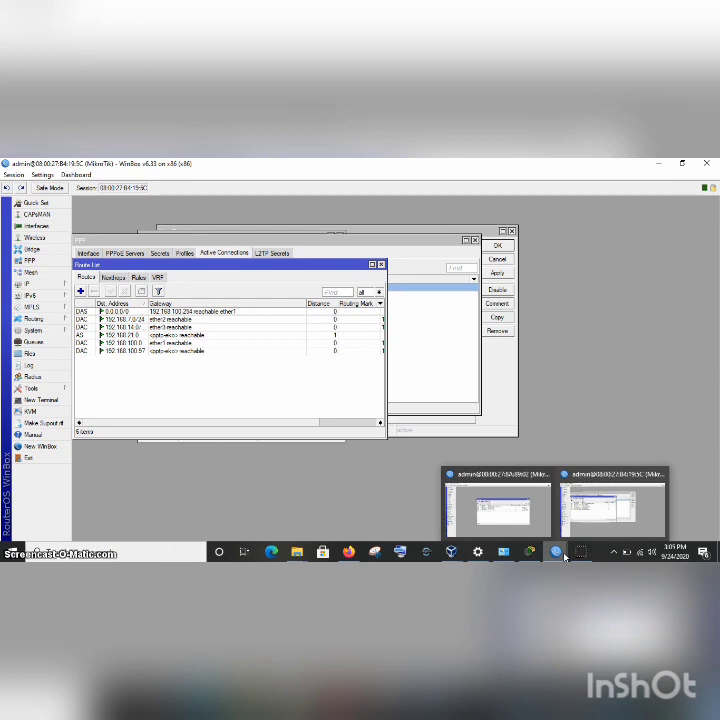
# Bring the client router's window forward and begin a new entry in its Route List.
pyautogui.click(522, 528)
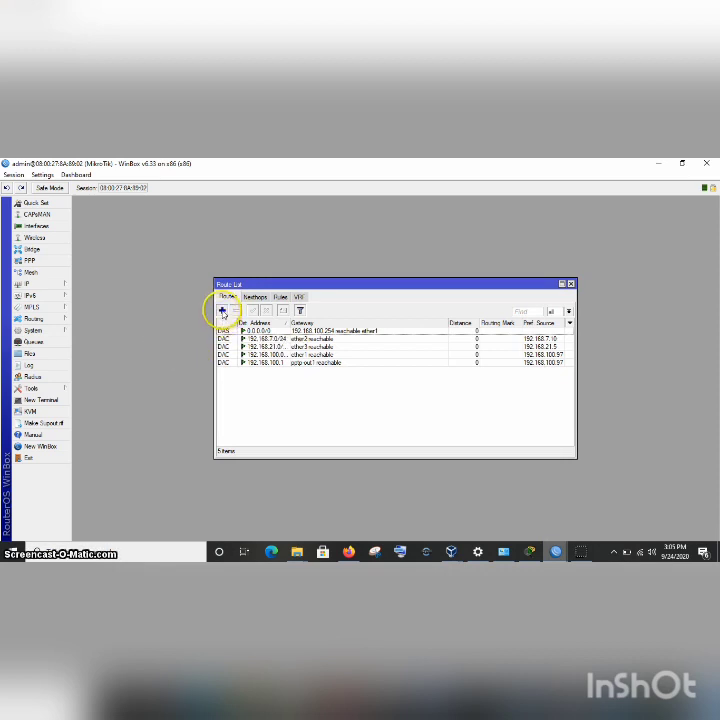
pyautogui.click(222, 311)
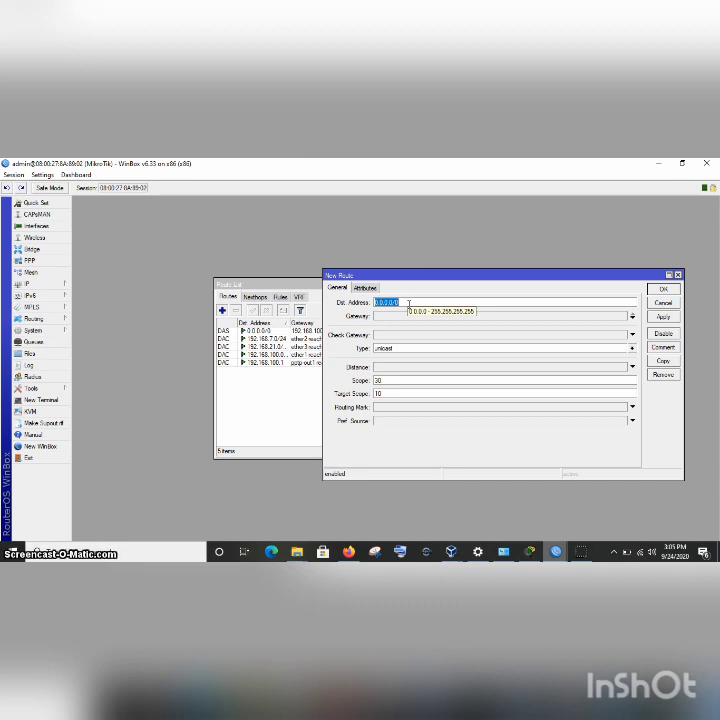
# Add a static route to 192.168.14.0/24 with pptp-out1 as the gateway.
pyautogui.write('192')
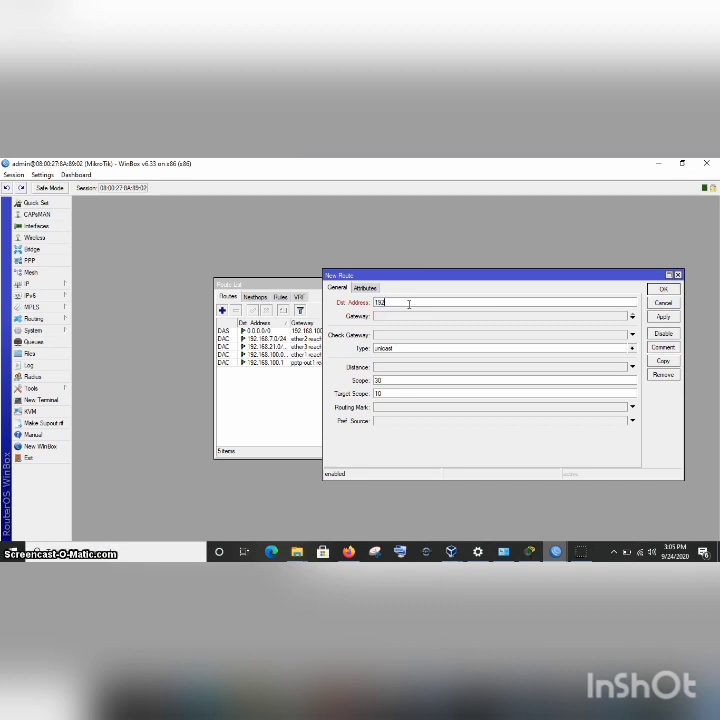
pyautogui.write('.168.14.0/24')
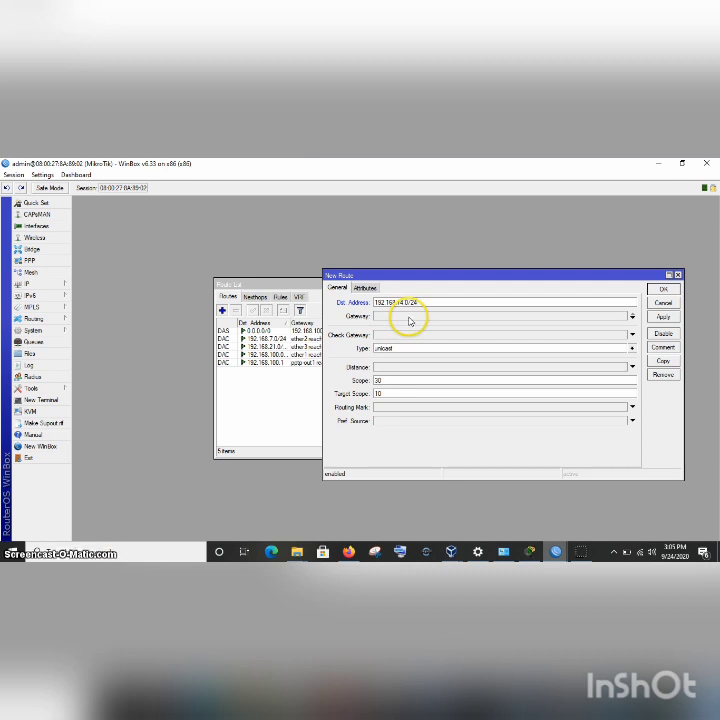
pyautogui.click(408, 317)
pyautogui.click(464, 316)
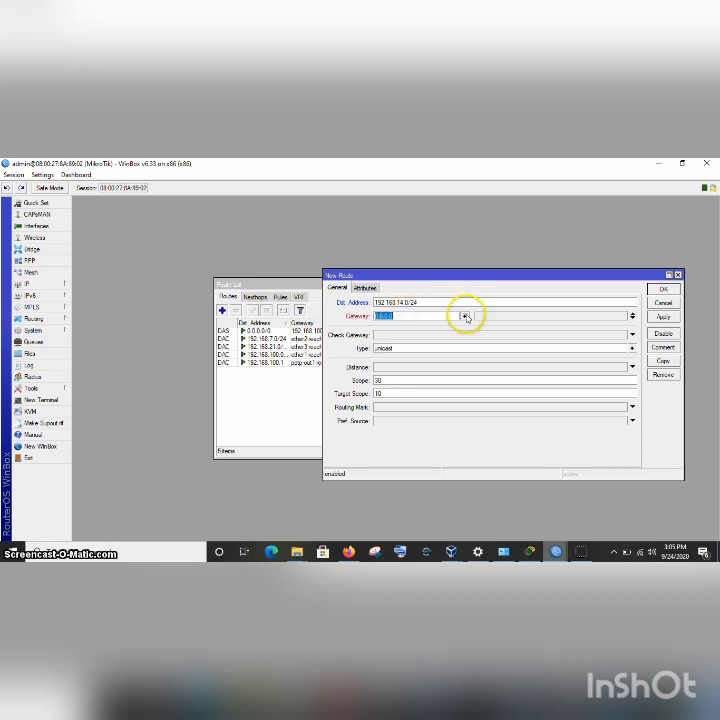
pyautogui.click(416, 345)
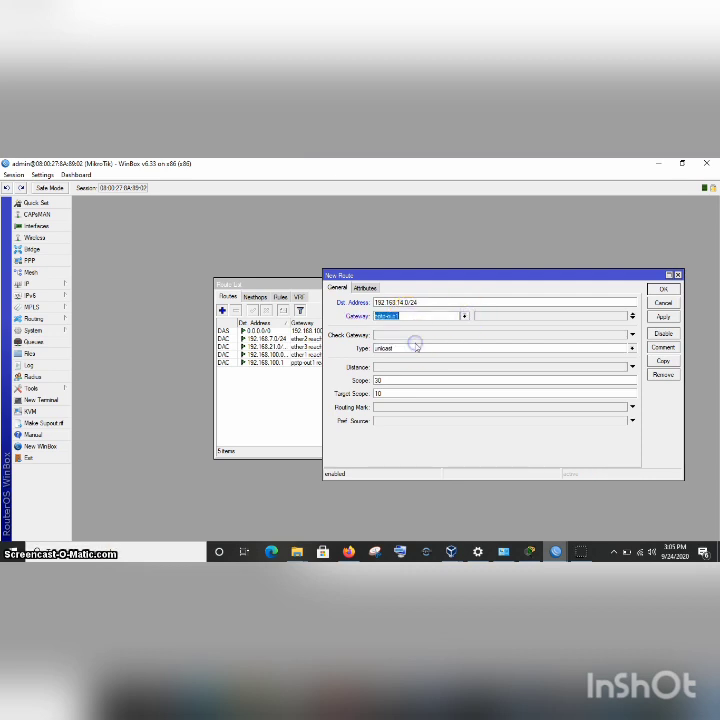
pyautogui.click(660, 317)
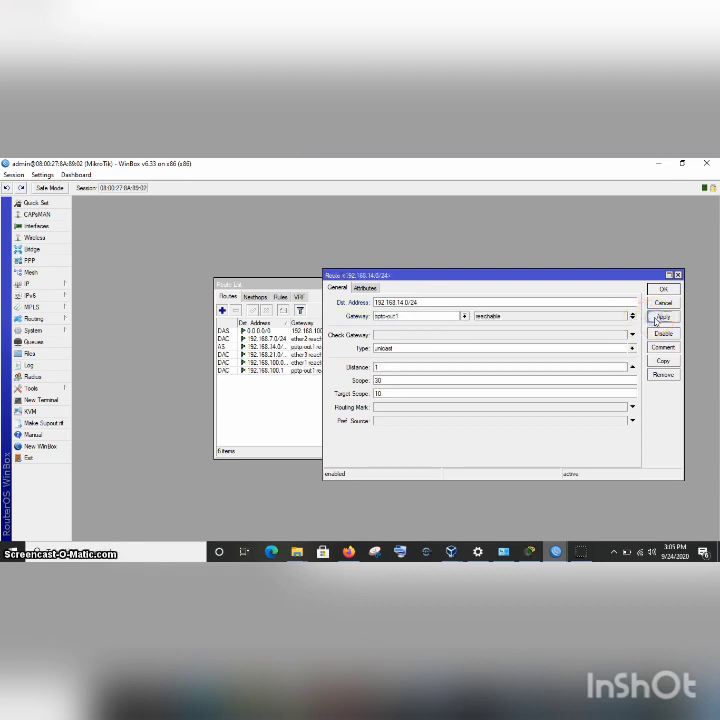
pyautogui.click(665, 289)
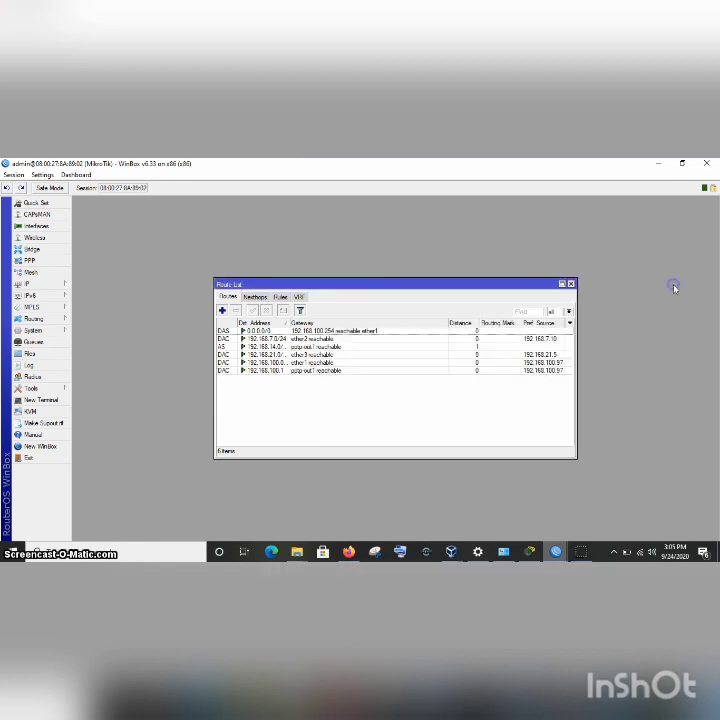
# Bring up the running WinBox sessions to switch between router windows.
pyautogui.moveTo(556, 550)
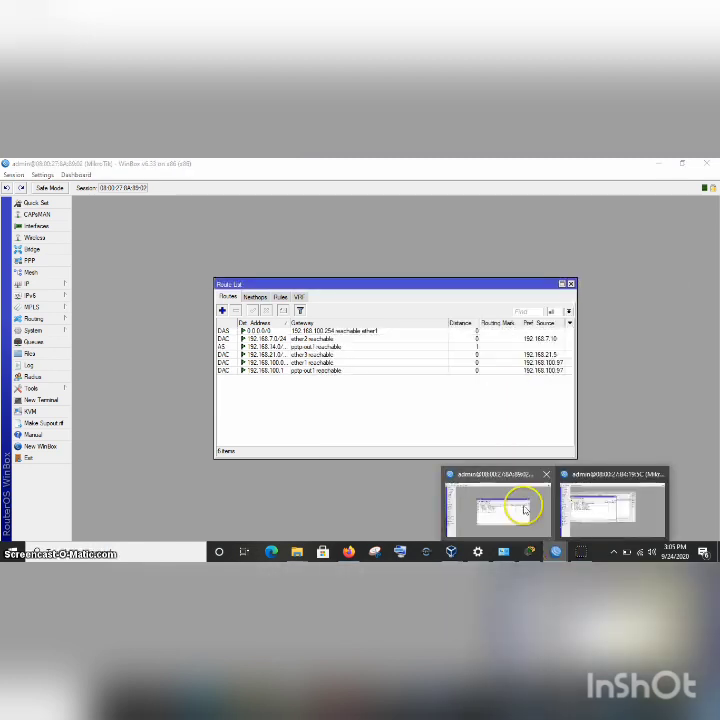
pyautogui.click(524, 510)
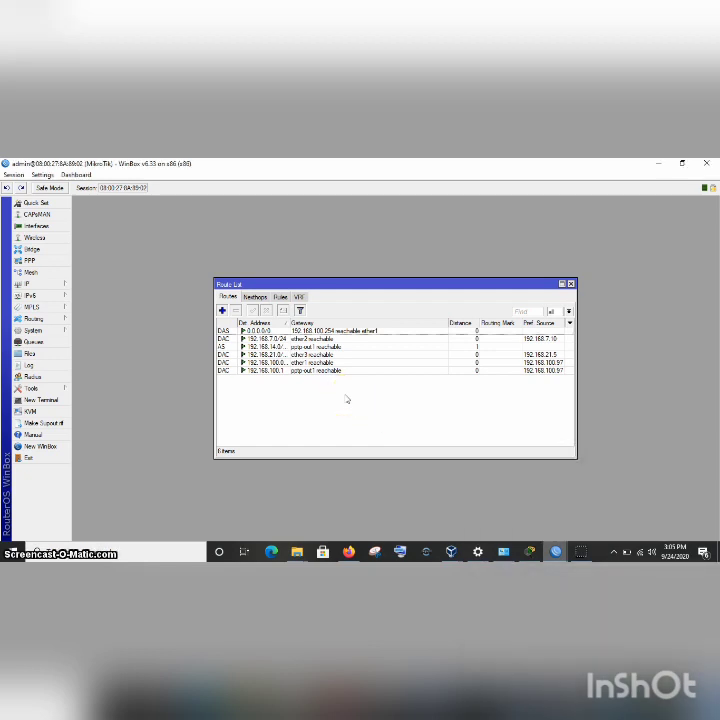
pyautogui.click(557, 555)
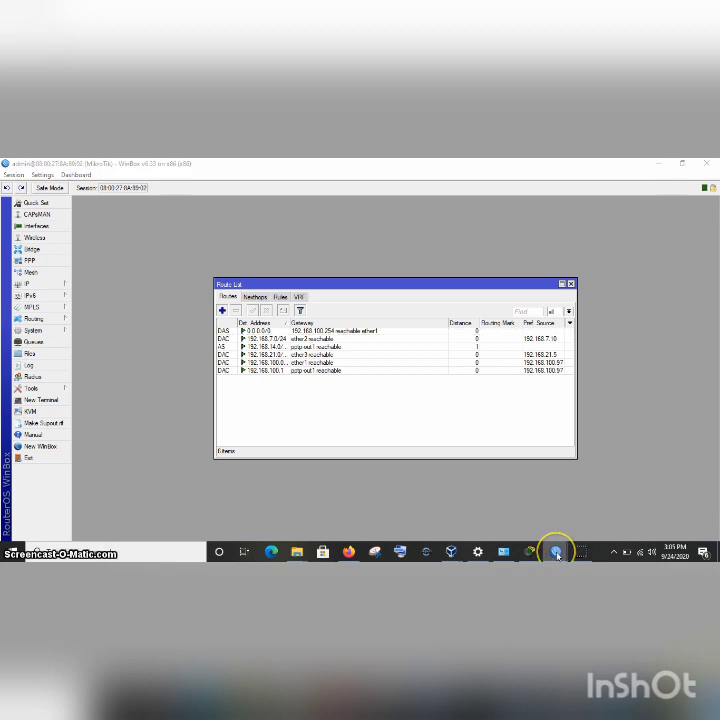
# On the server router, append /24 to the 192.168.21.0 route's destination, then close the Route List.
pyautogui.moveTo(556, 551)
pyautogui.click(602, 513)
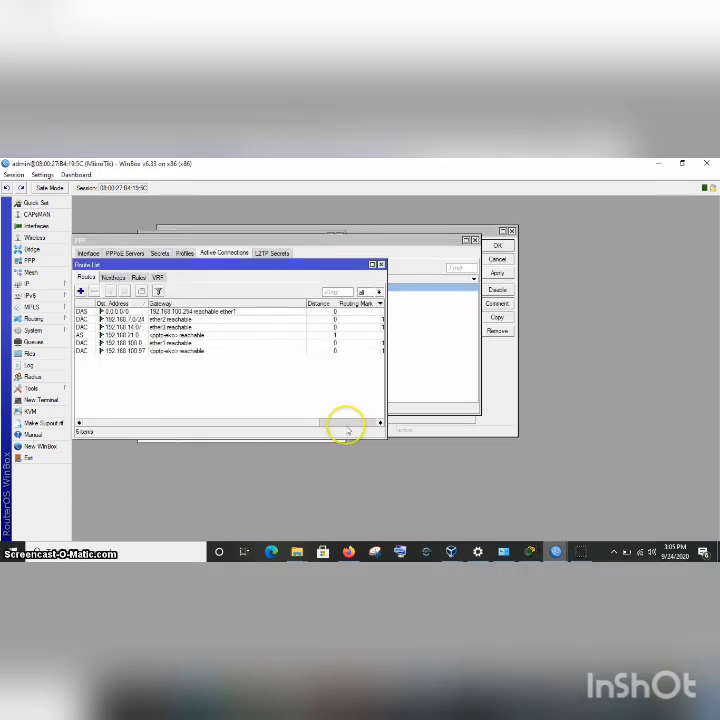
pyautogui.doubleClick(114, 336)
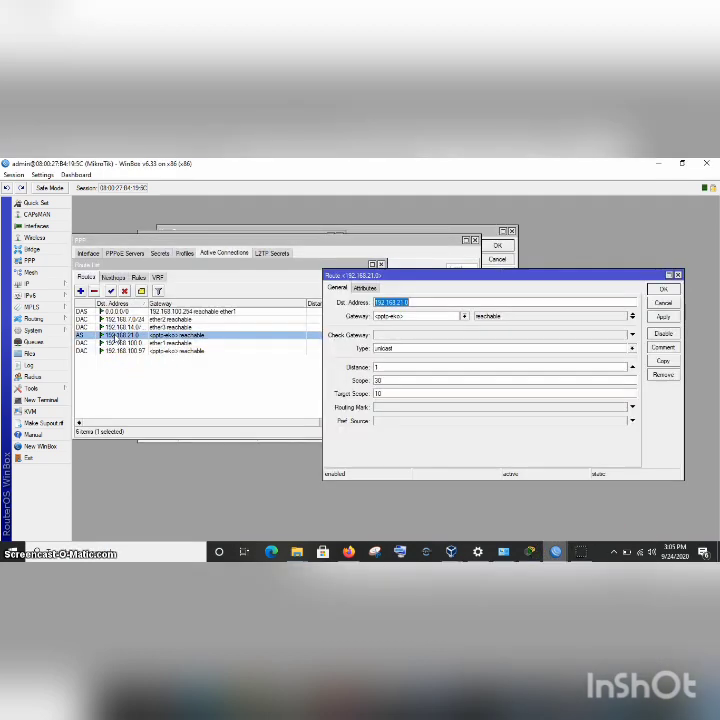
pyautogui.click(411, 300)
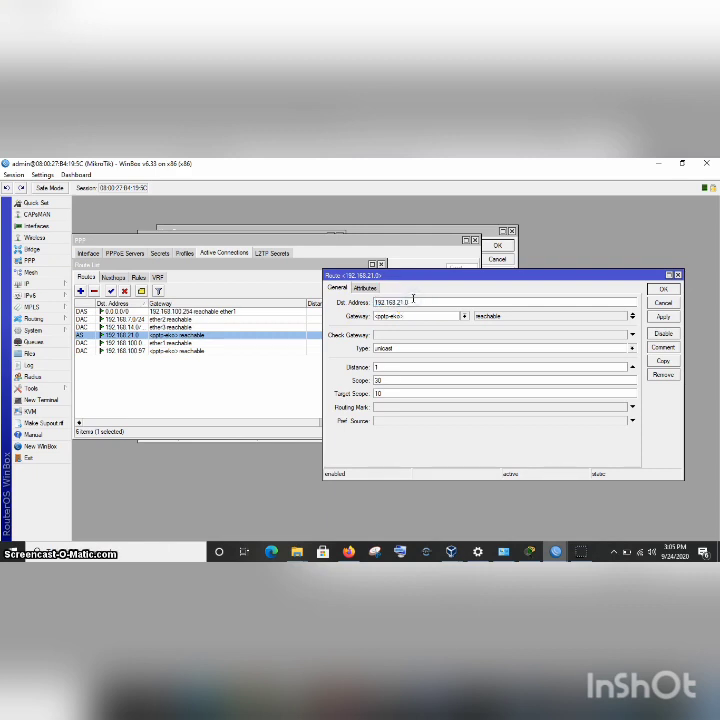
pyautogui.click(667, 316)
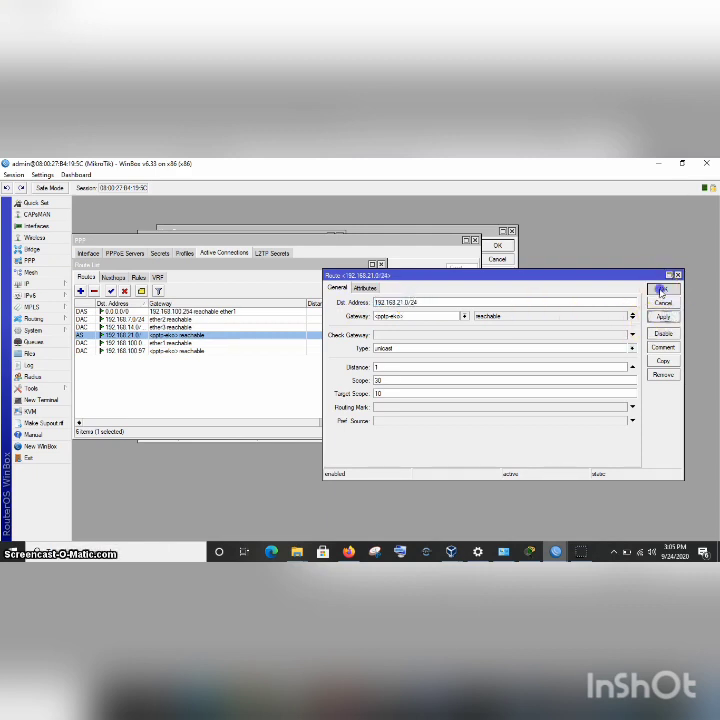
pyautogui.click(663, 289)
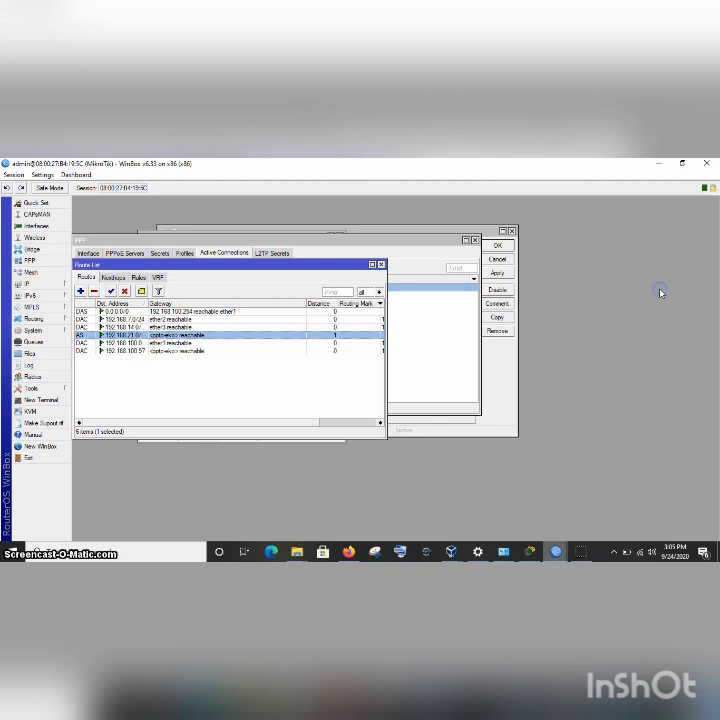
pyautogui.click(381, 264)
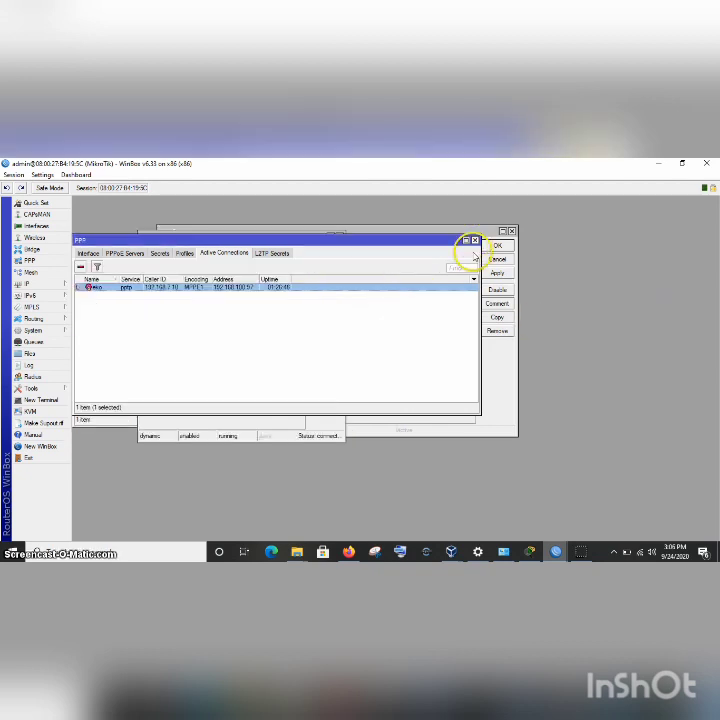
pyautogui.moveTo(583, 553)
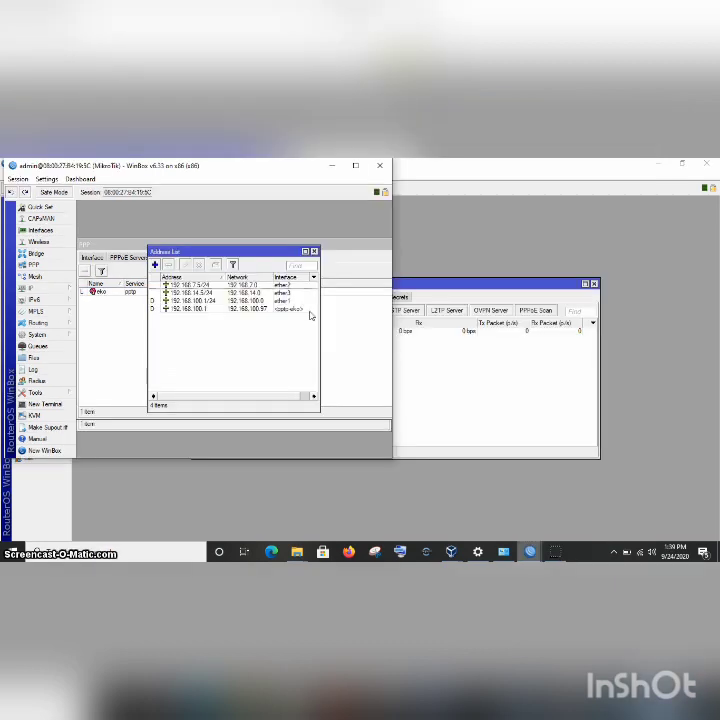
pyautogui.moveTo(494, 553)
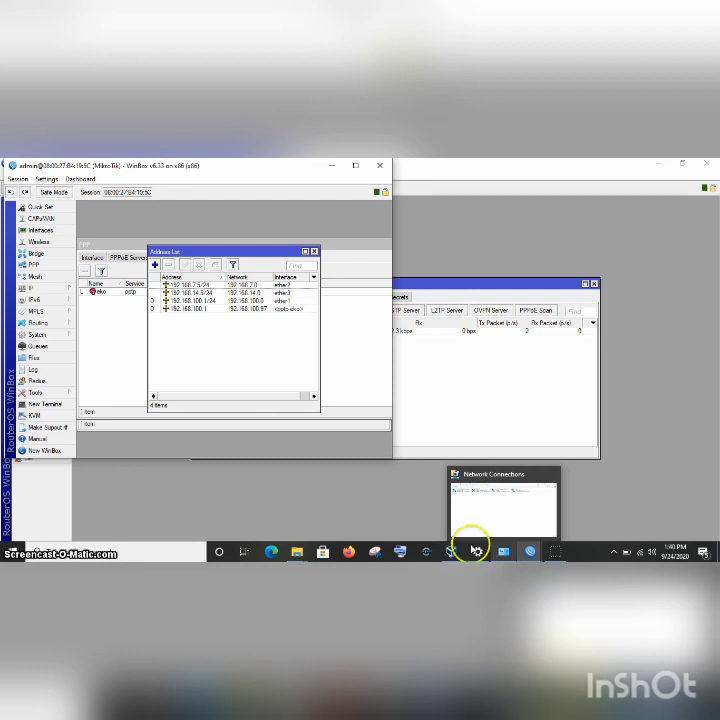
pyautogui.moveTo(455, 550)
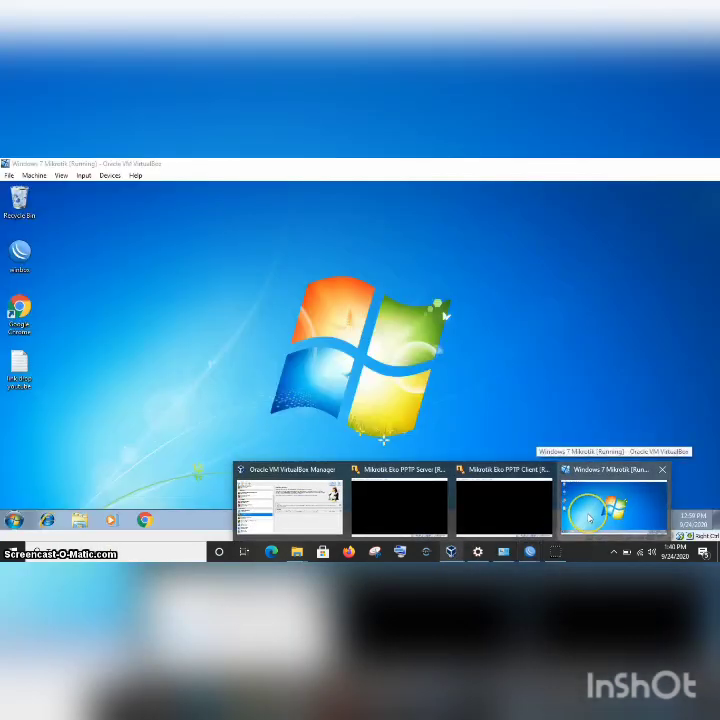
# In the Windows 7 VM, open the network adapter list from Network and Sharing Center.
pyautogui.click(589, 517)
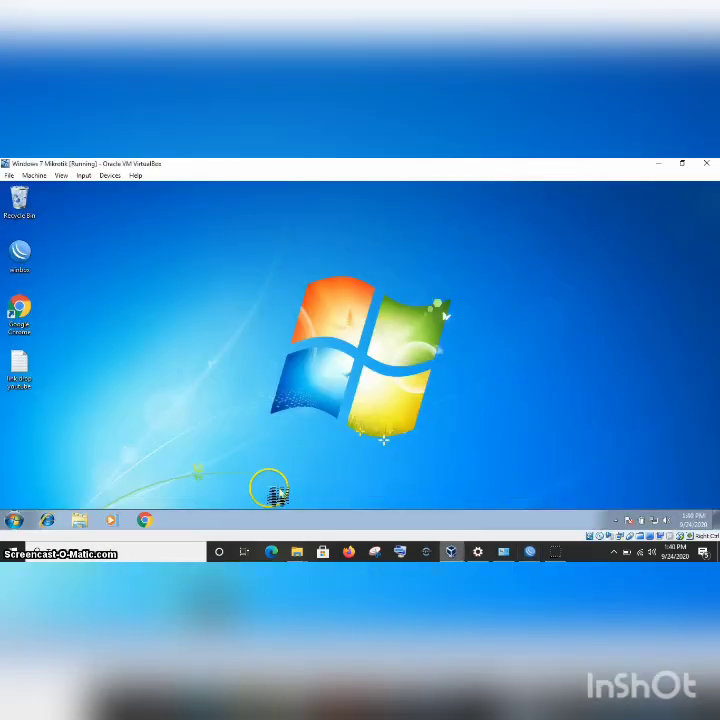
pyautogui.click(16, 517)
pyautogui.click(160, 438)
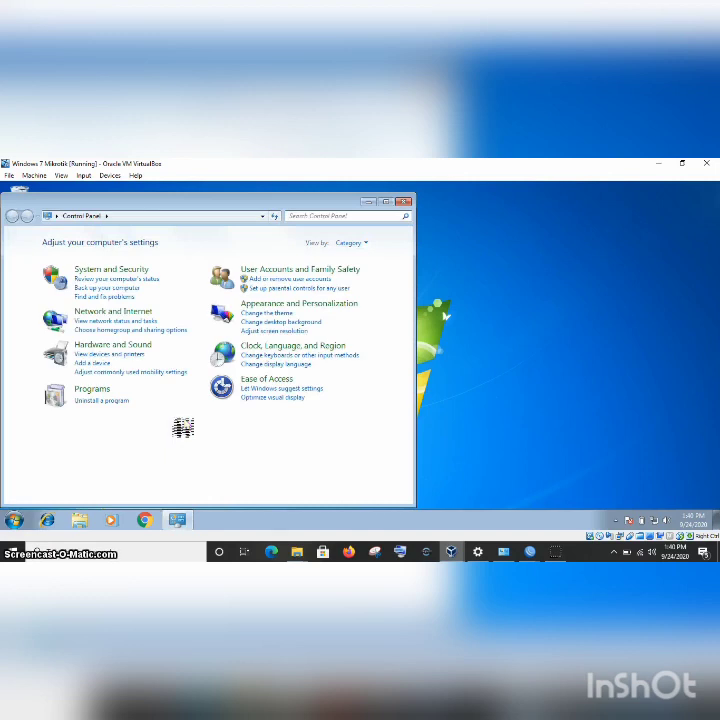
pyautogui.click(112, 311)
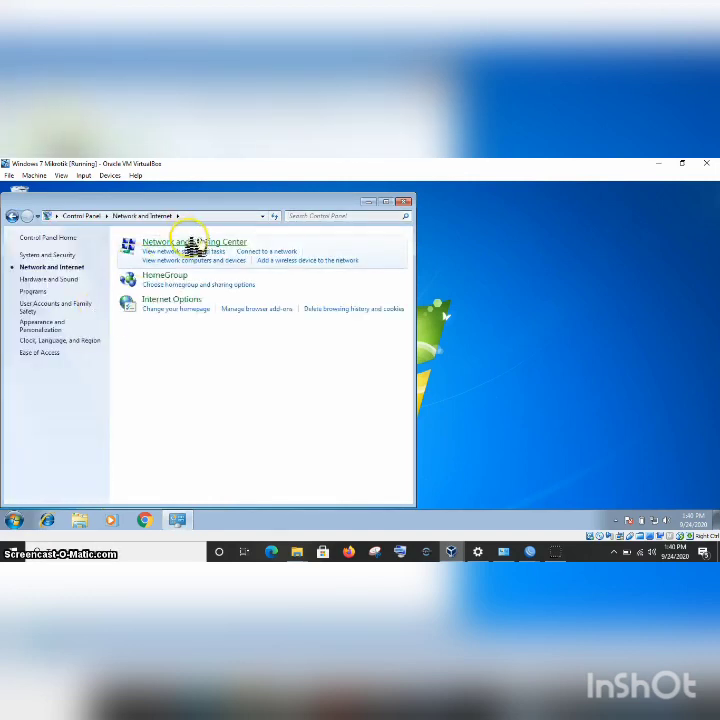
pyautogui.click(197, 244)
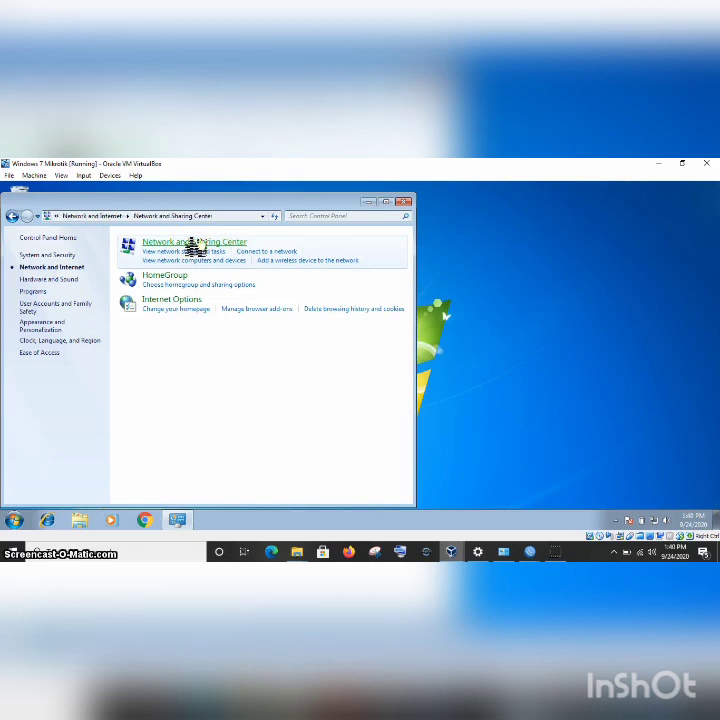
pyautogui.click(68, 258)
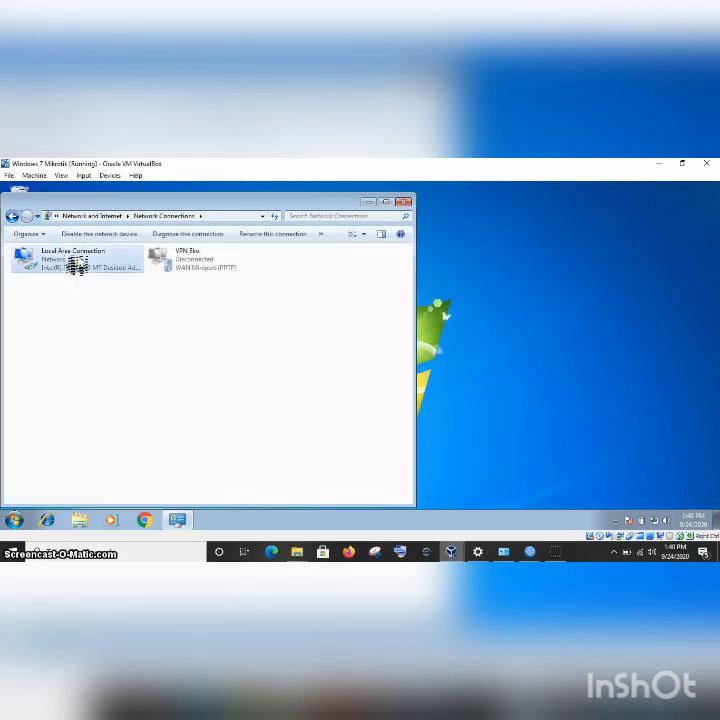
# Confirm Local Area Connection's IPv4 settings use automatic addressing and close its properties.
pyautogui.rightClick(77, 263)
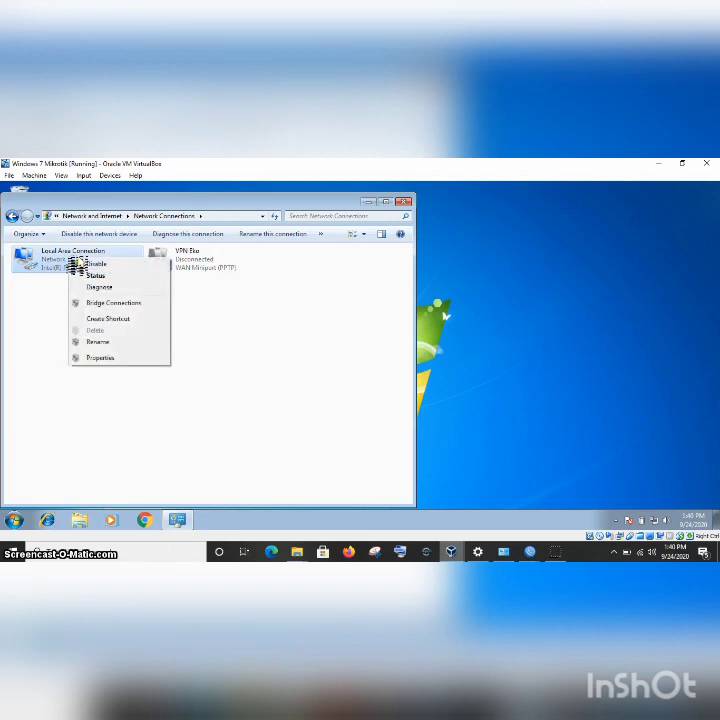
pyautogui.click(104, 360)
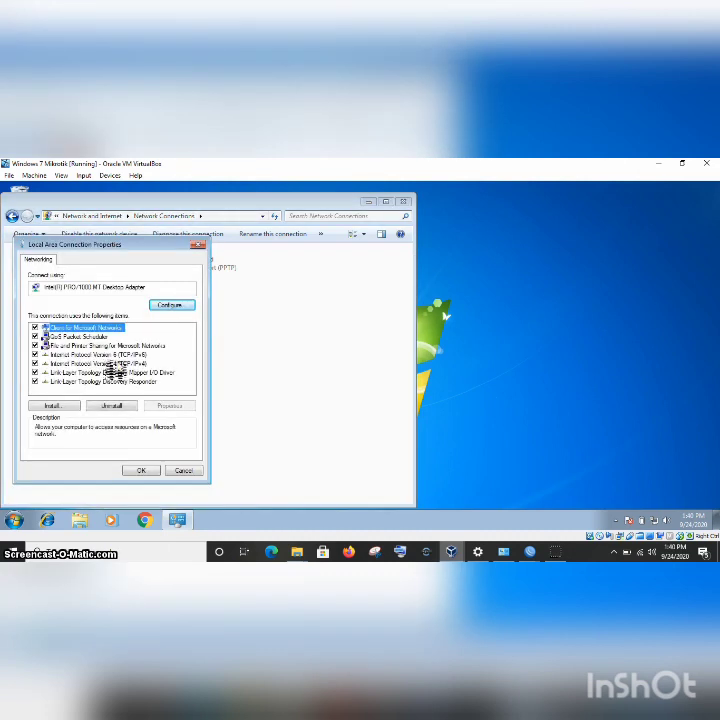
pyautogui.doubleClick(113, 368)
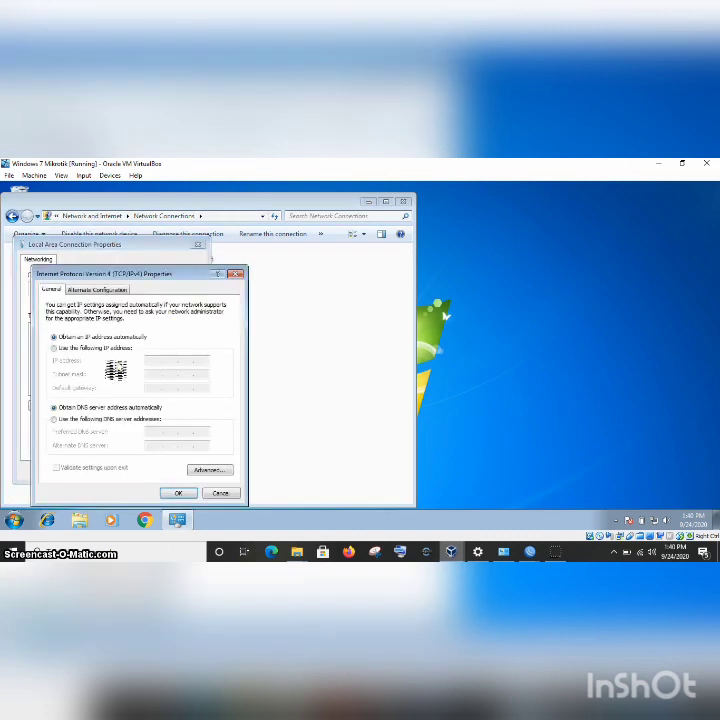
pyautogui.click(175, 493)
pyautogui.click(141, 471)
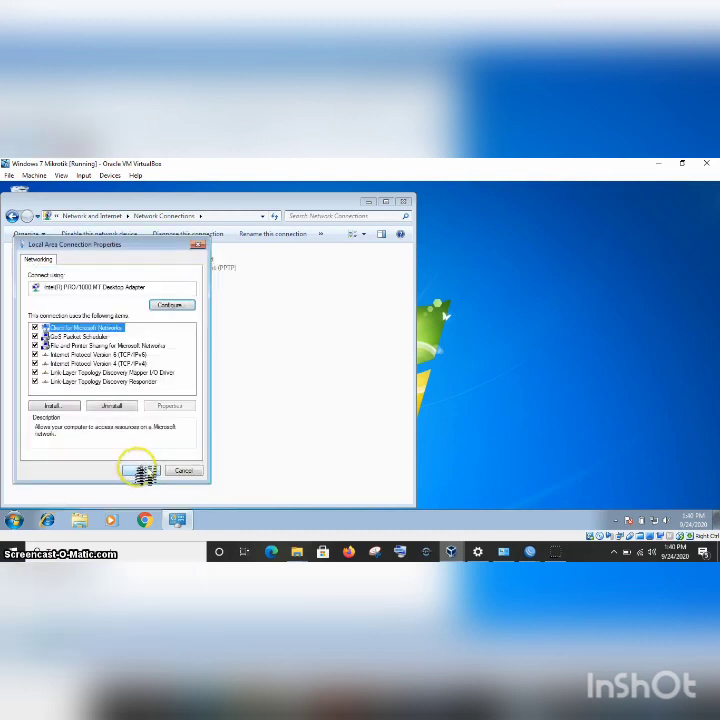
# Start a new Connect to a workplace connection, choosing a new VPN over the Internet.
pyautogui.click(12, 216)
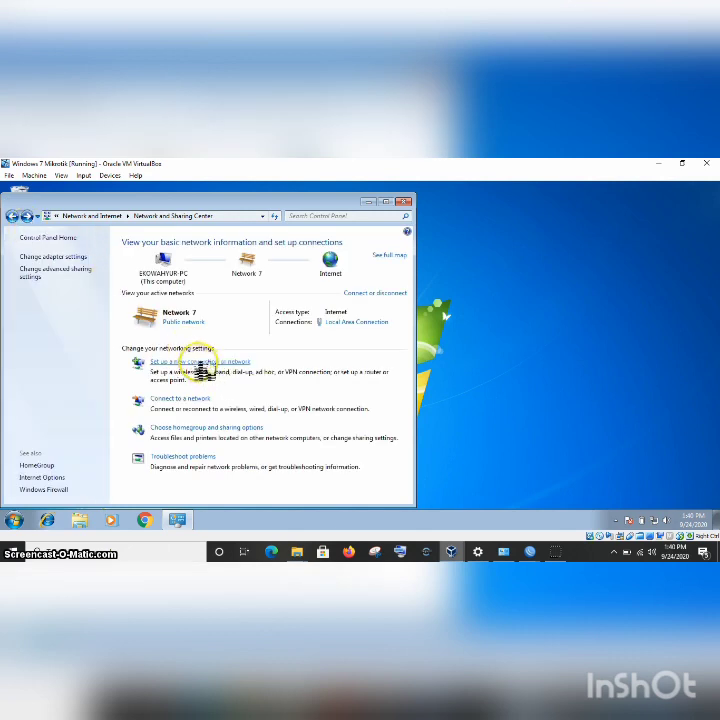
pyautogui.click(197, 364)
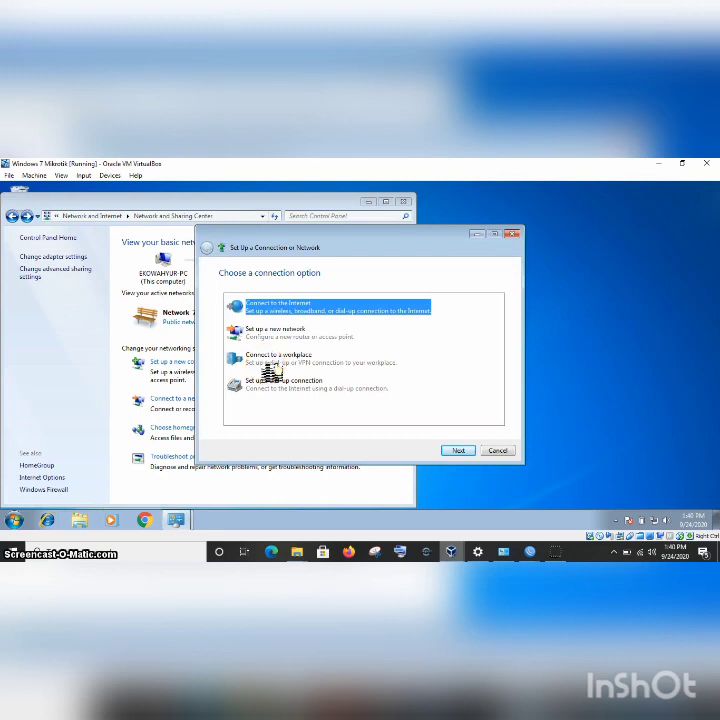
pyautogui.click(270, 362)
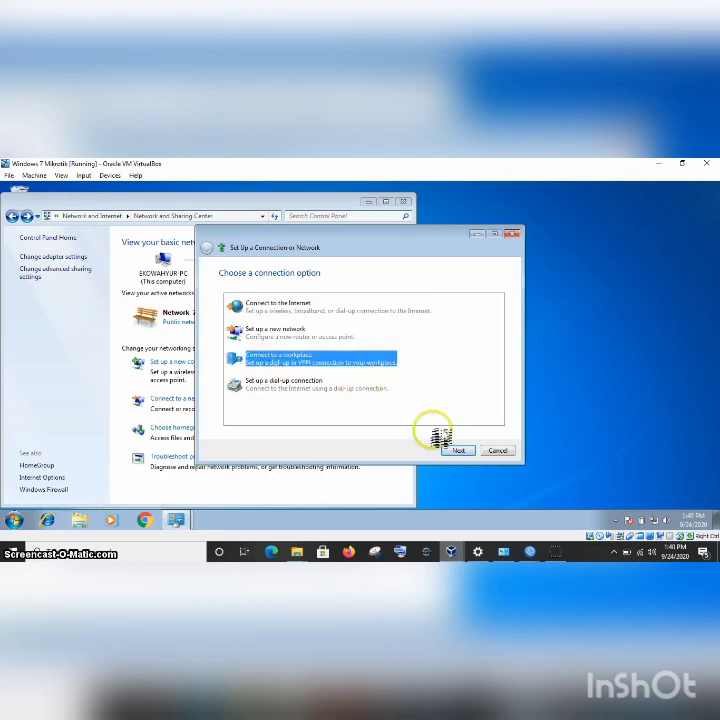
pyautogui.click(460, 452)
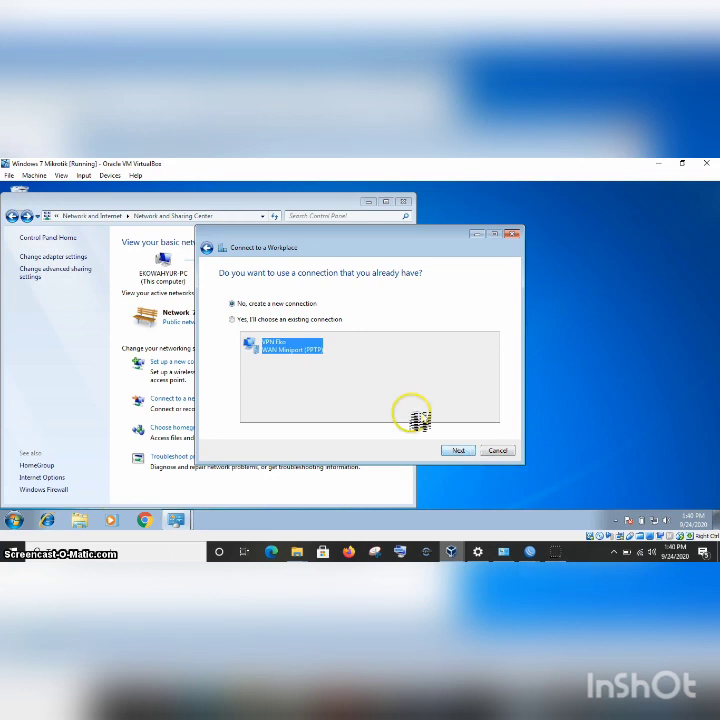
pyautogui.click(460, 451)
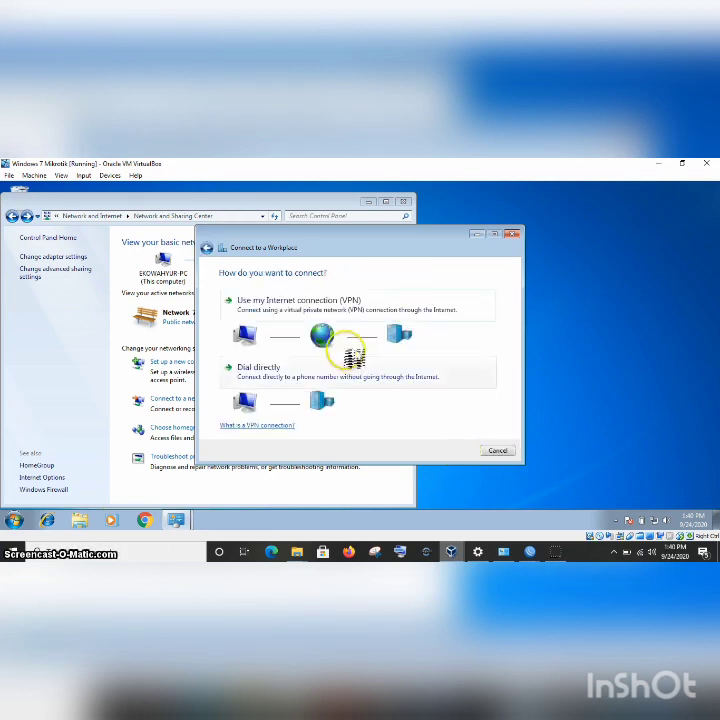
pyautogui.click(295, 308)
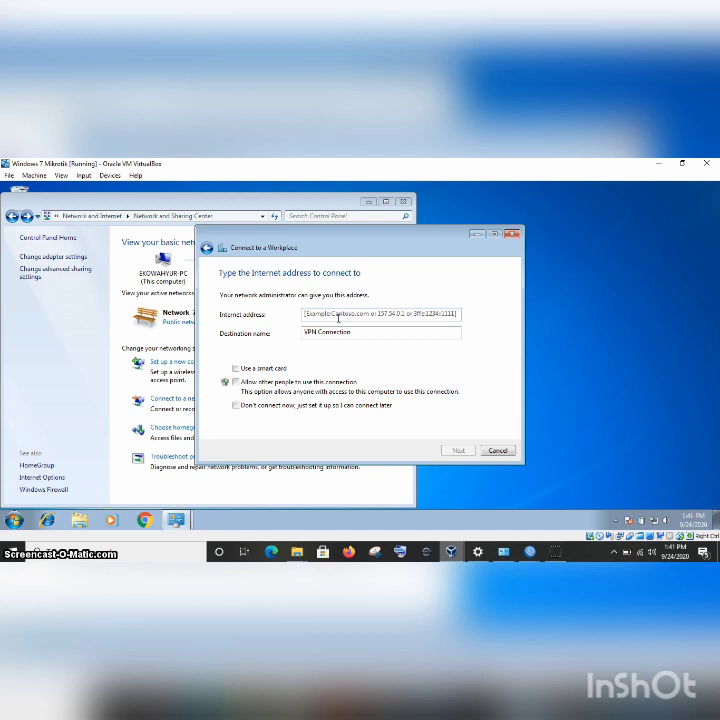
# Check the router addresses in WinBox, then go back to the Windows 7 workplace wizard.
pyautogui.moveTo(511, 552)
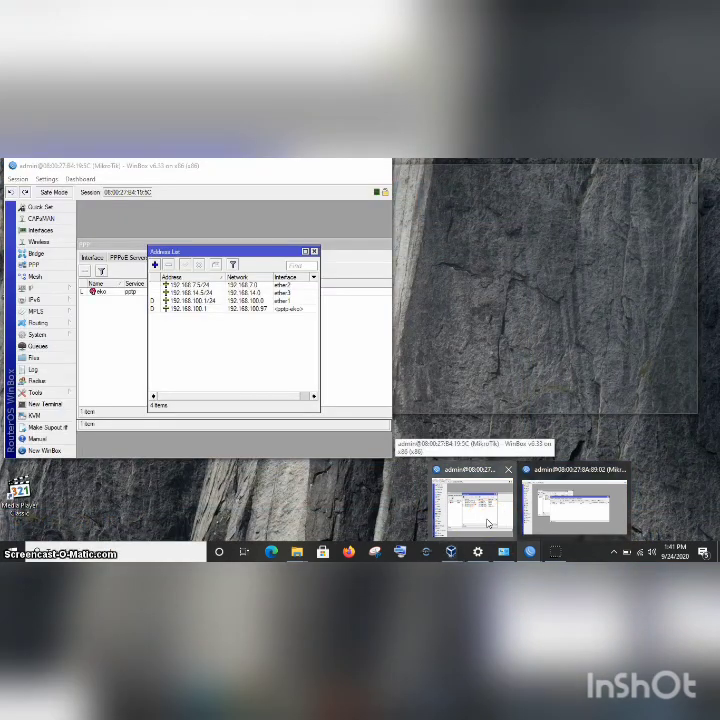
pyautogui.click(488, 522)
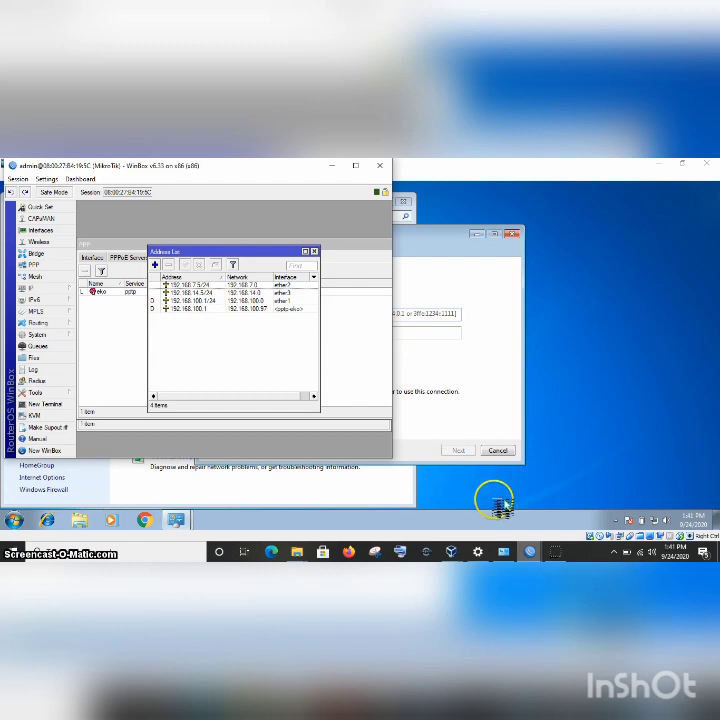
pyautogui.click(387, 487)
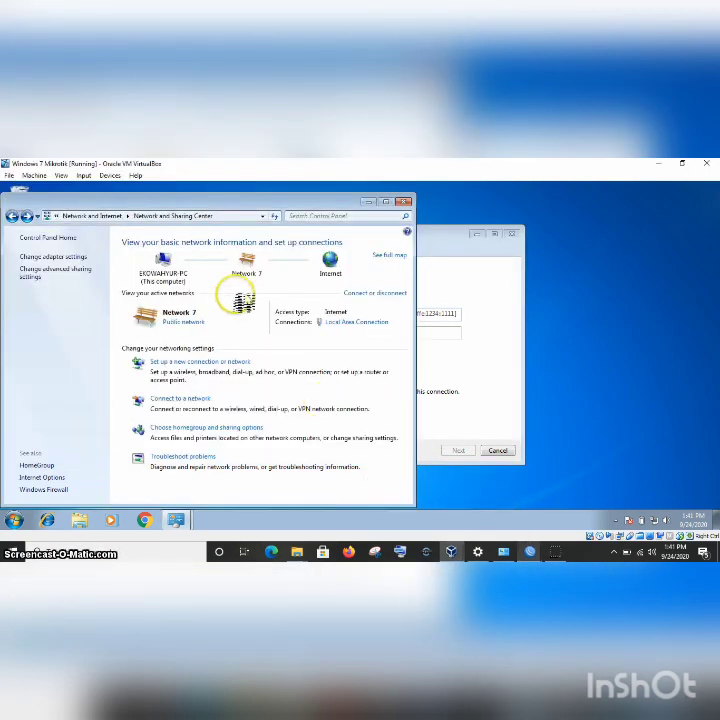
pyautogui.click(434, 340)
# Enter server address 192.168.100.1 and destination name 'VPN Fiks W', then continue.
pyautogui.click(363, 313)
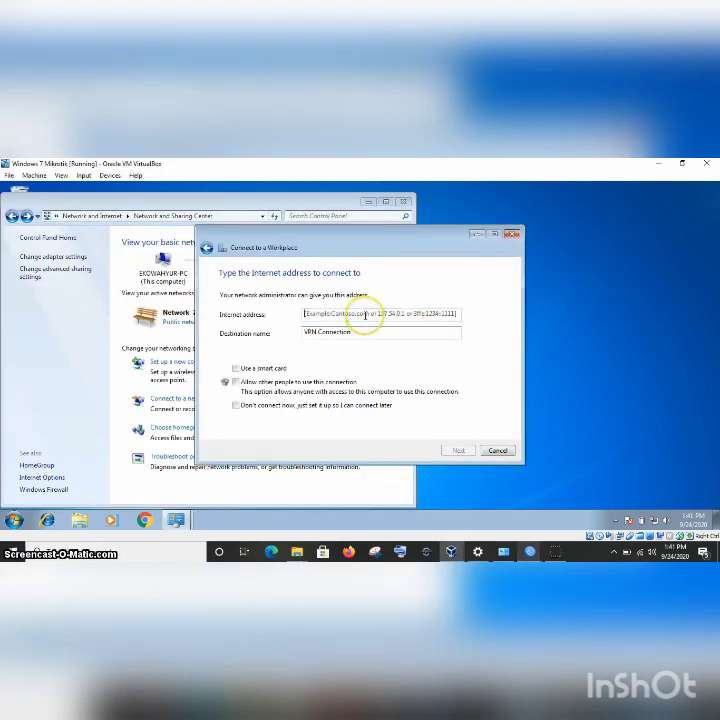
pyautogui.write('192.168.100.1')
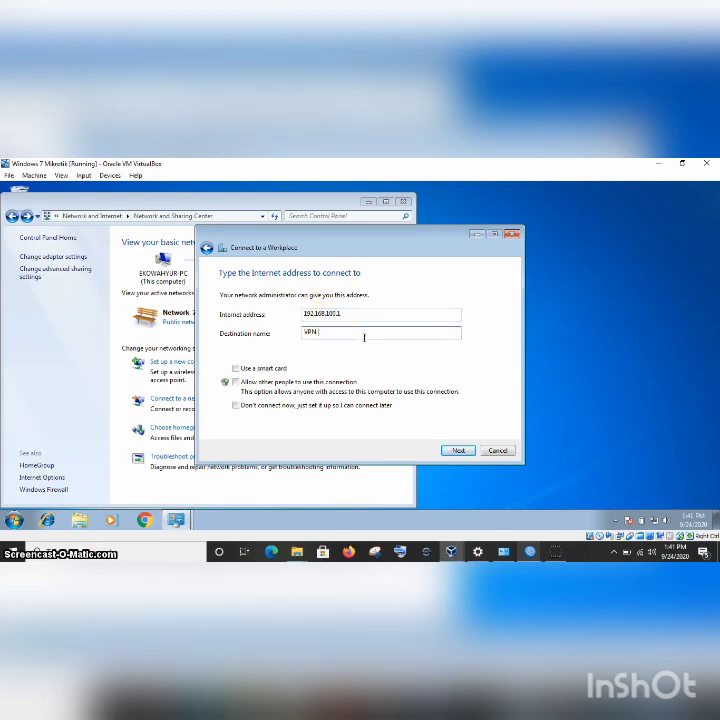
pyautogui.press('BackSpace')
pyautogui.press('BackSpace')
pyautogui.press('BackSpace')
pyautogui.press('BackSpace')
pyautogui.write('VPN Fiks W')
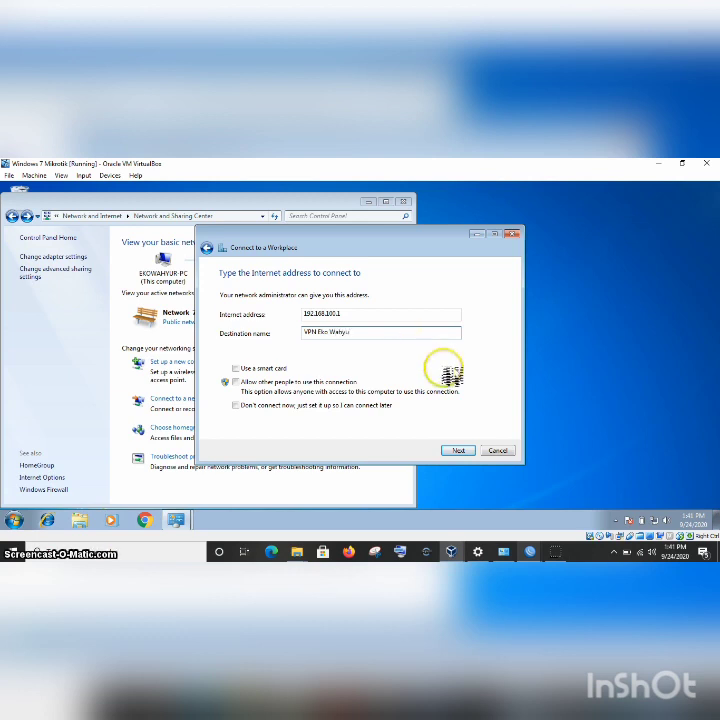
pyautogui.click(460, 452)
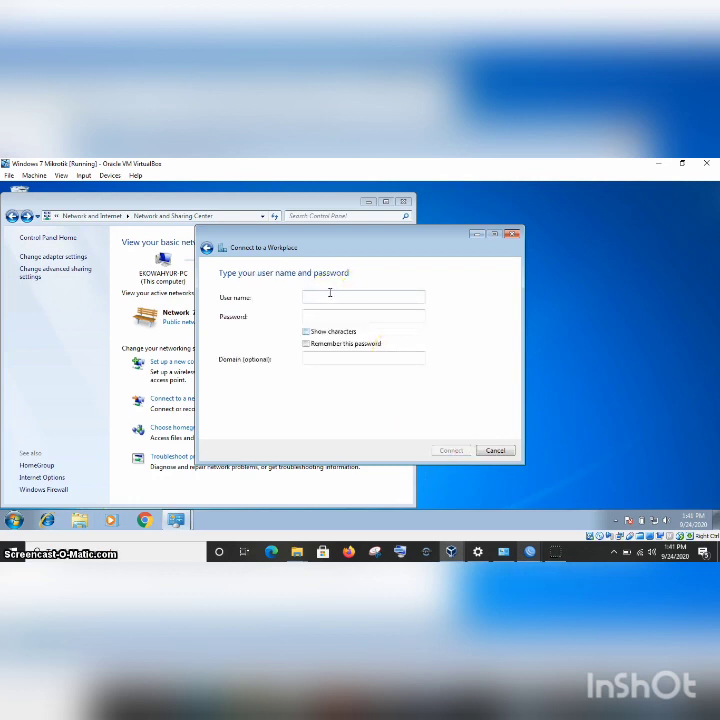
# Enter the VPN user name and password with characters shown, and connect.
pyautogui.write('eko')
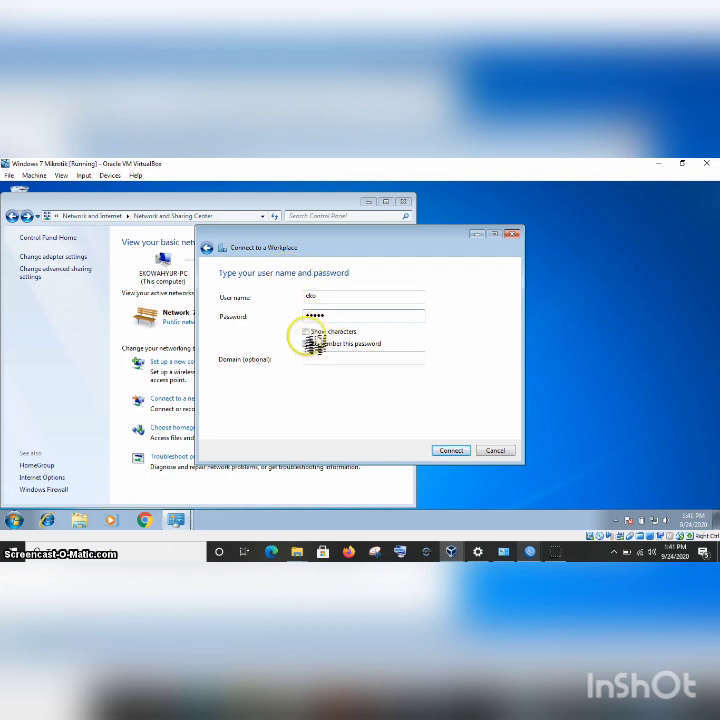
pyautogui.click(307, 332)
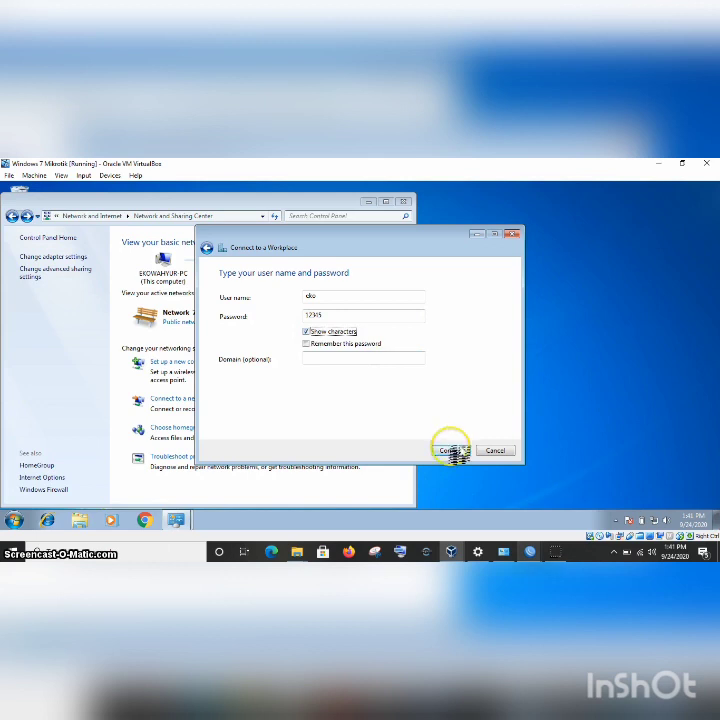
pyautogui.click(452, 451)
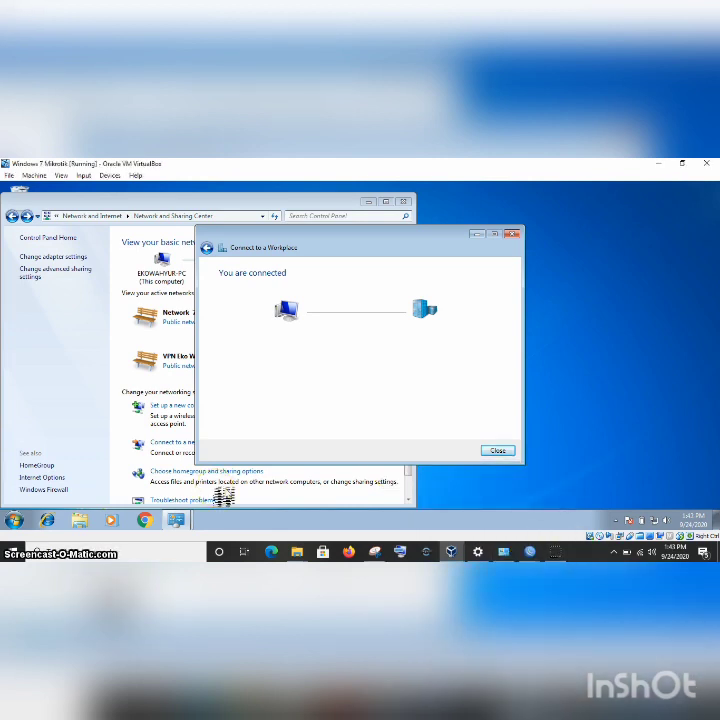
# Close the connected wizard and switch to the WinBox session showing the Firewall NAT list.
pyautogui.click(500, 452)
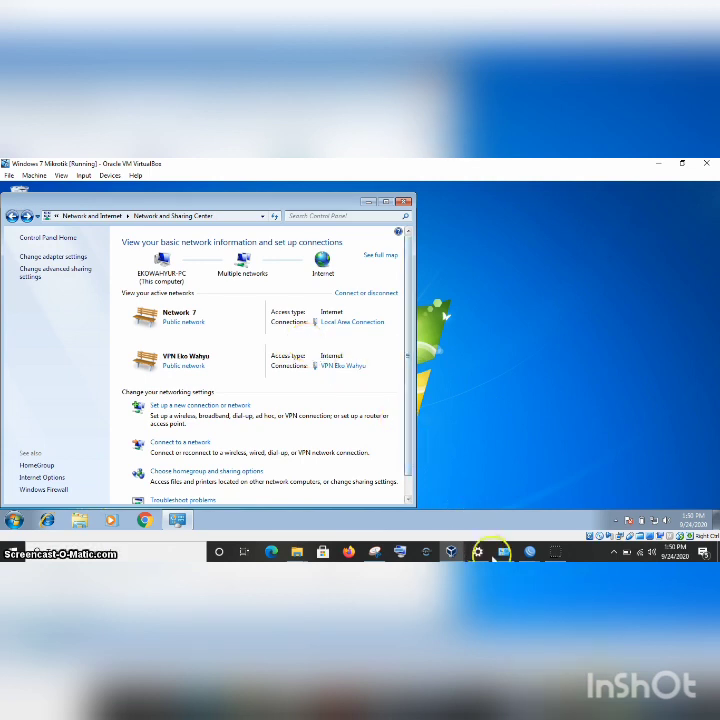
pyautogui.click(527, 551)
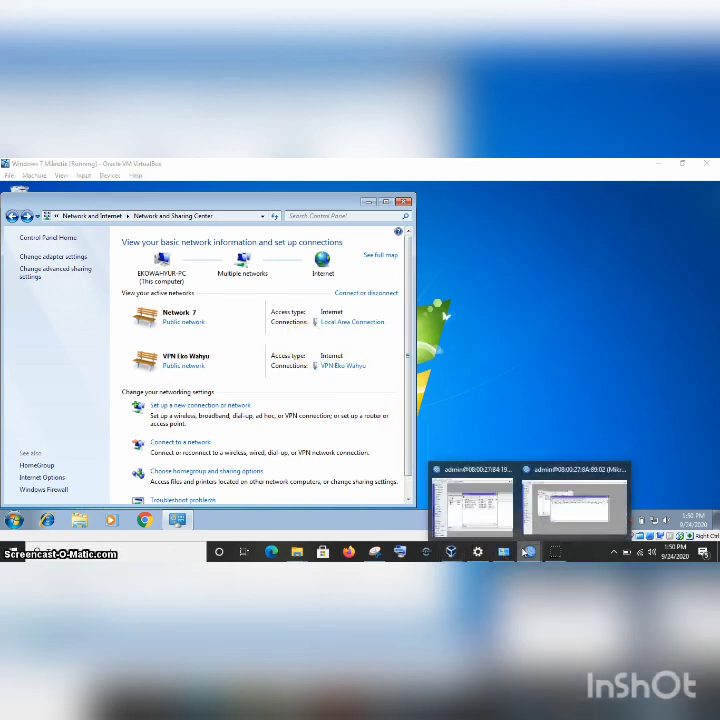
pyautogui.click(582, 524)
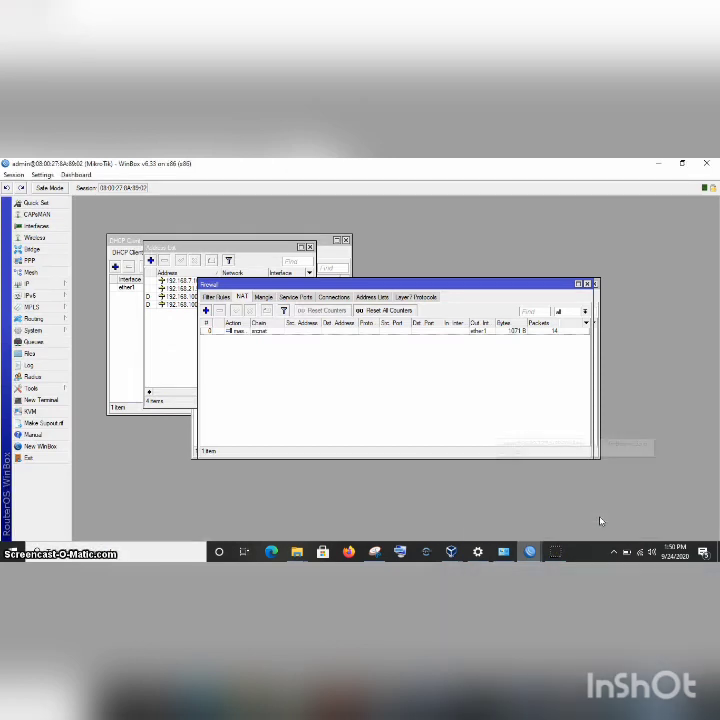
pyautogui.click(455, 400)
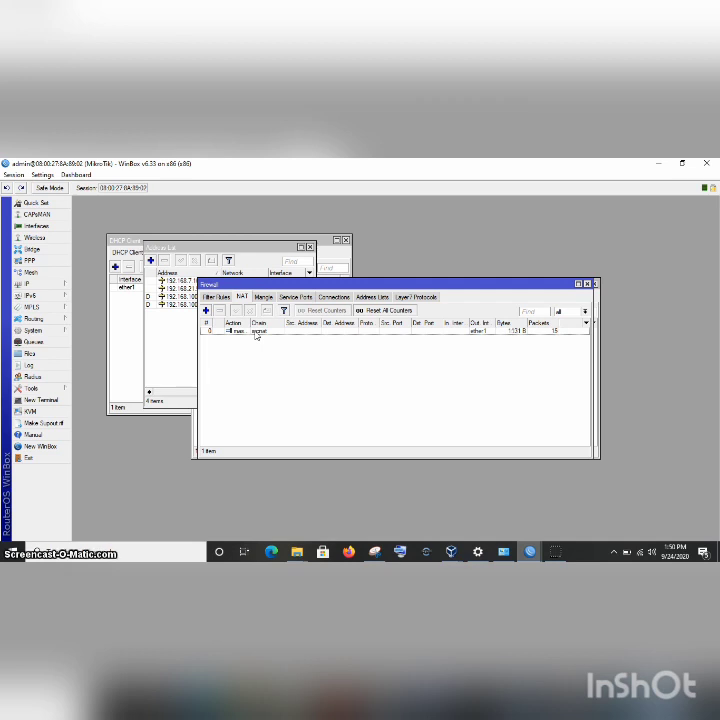
# Review the srcnat masquerade rule's Advanced and General settings, then apply and save it.
pyautogui.doubleClick(256, 333)
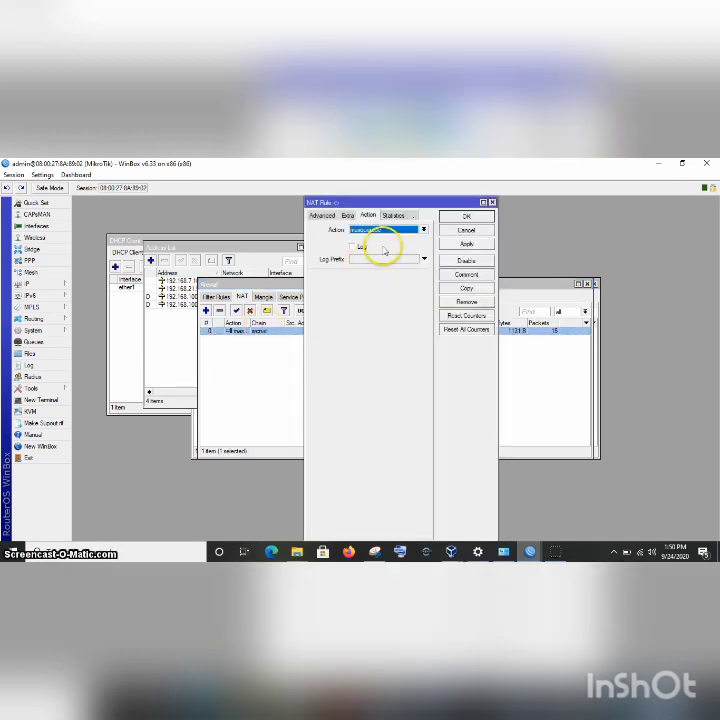
pyautogui.click(328, 216)
pyautogui.click(320, 215)
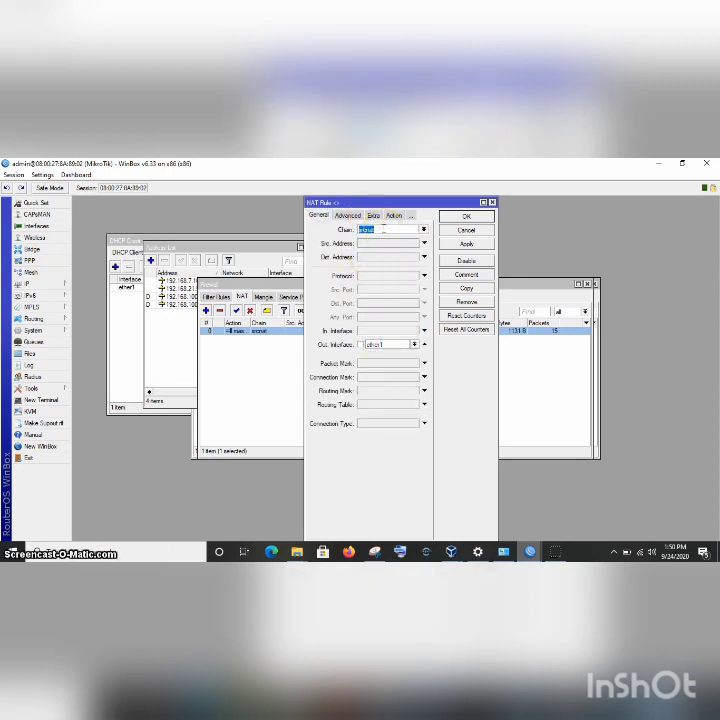
pyautogui.click(464, 245)
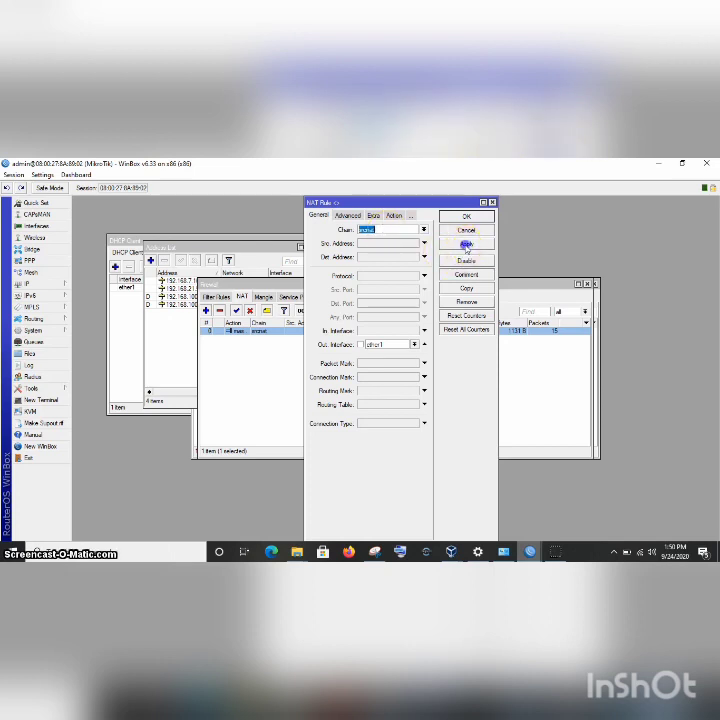
pyautogui.click(465, 216)
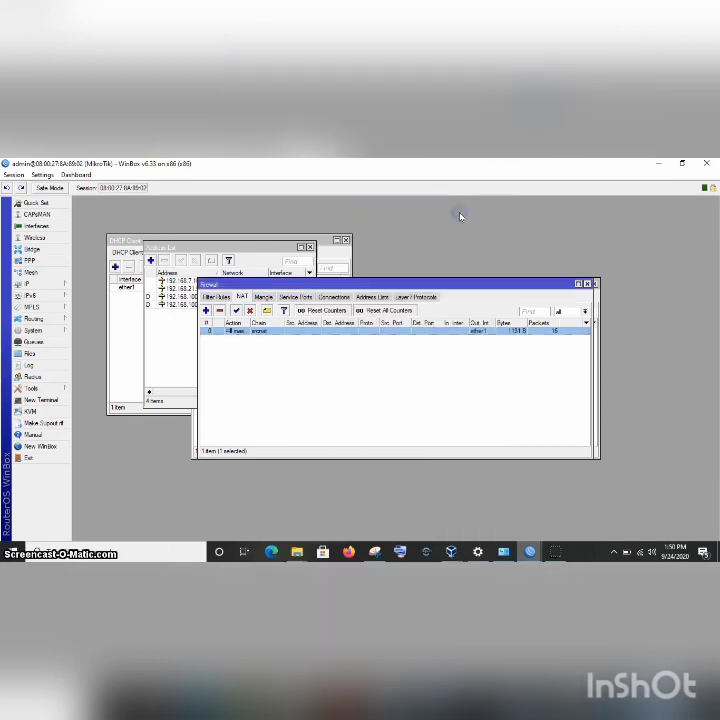
# Switch back to the Windows 7 virtual machine window.
pyautogui.moveTo(535, 553)
pyautogui.moveTo(452, 552)
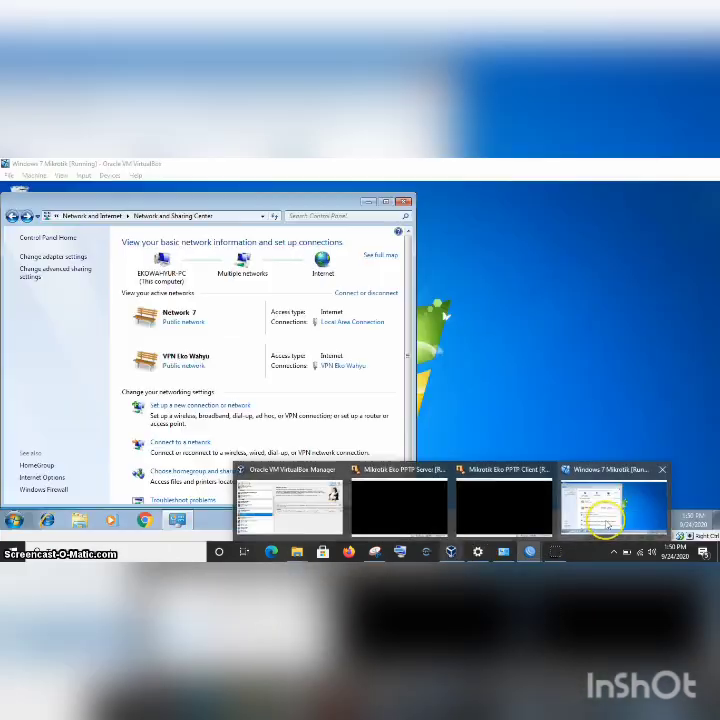
pyautogui.click(603, 515)
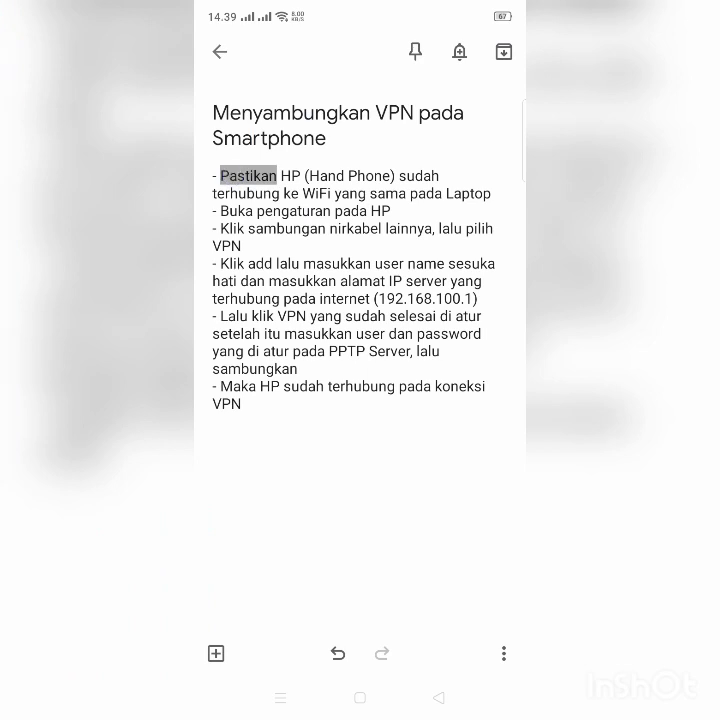
# Highlight the note's Wi-Fi step and confirm in quick settings that the phone is on Wi-Fi.
pyautogui.moveTo(286, 194); pyautogui.dragTo(500, 211)
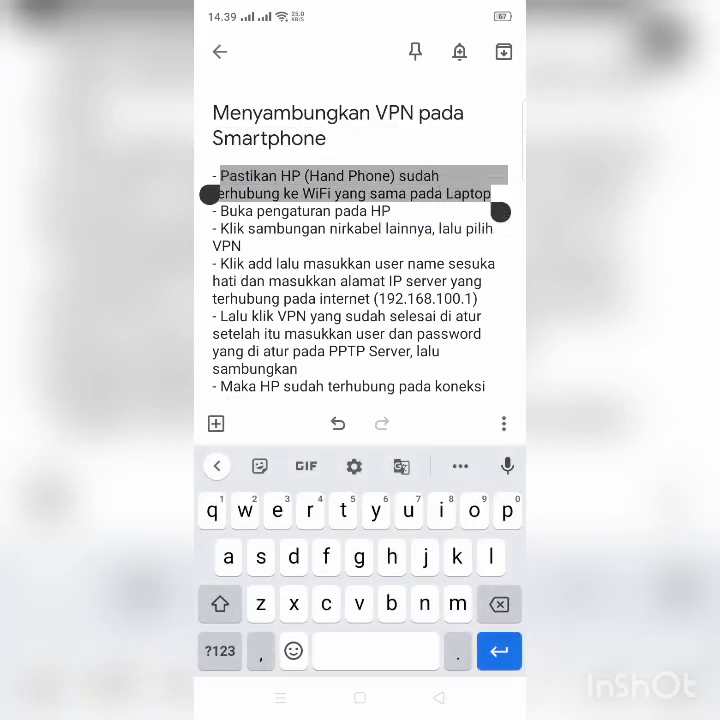
pyautogui.moveTo(443, 211); pyautogui.dragTo(443, 420)
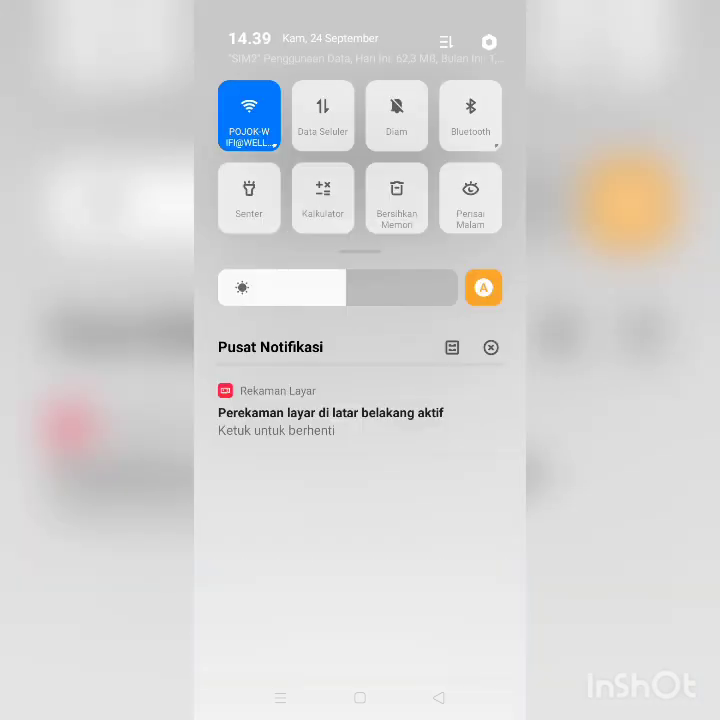
pyautogui.click(274, 147)
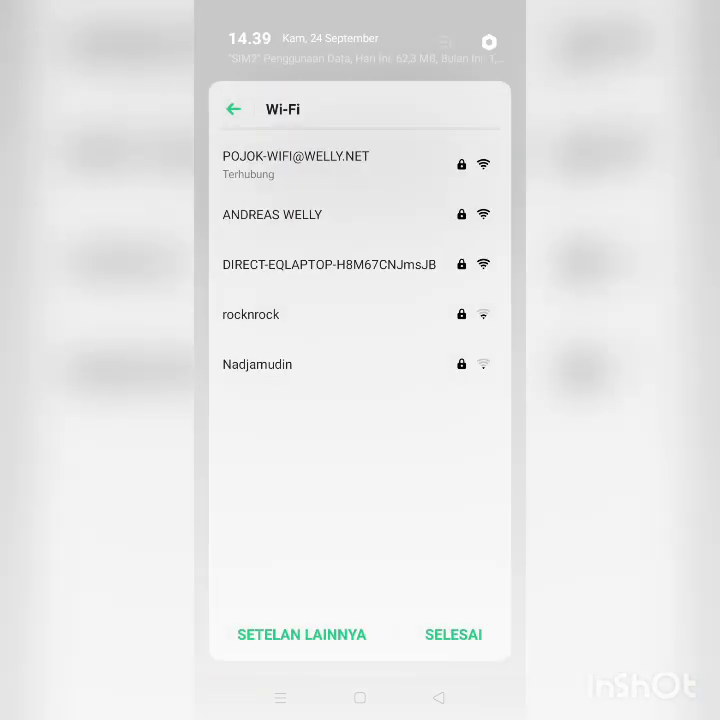
pyautogui.click(234, 109)
pyautogui.click(453, 634)
pyautogui.moveTo(360, 620); pyautogui.dragTo(360, 300)
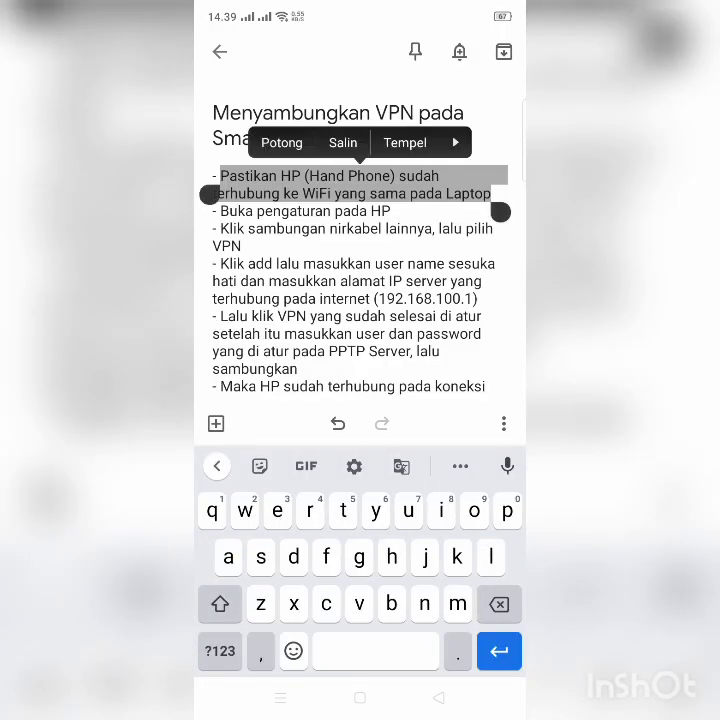
# Highlight the note's 'Buka' step about settings and open the phone's Settings app.
pyautogui.doubleClick(237, 211)
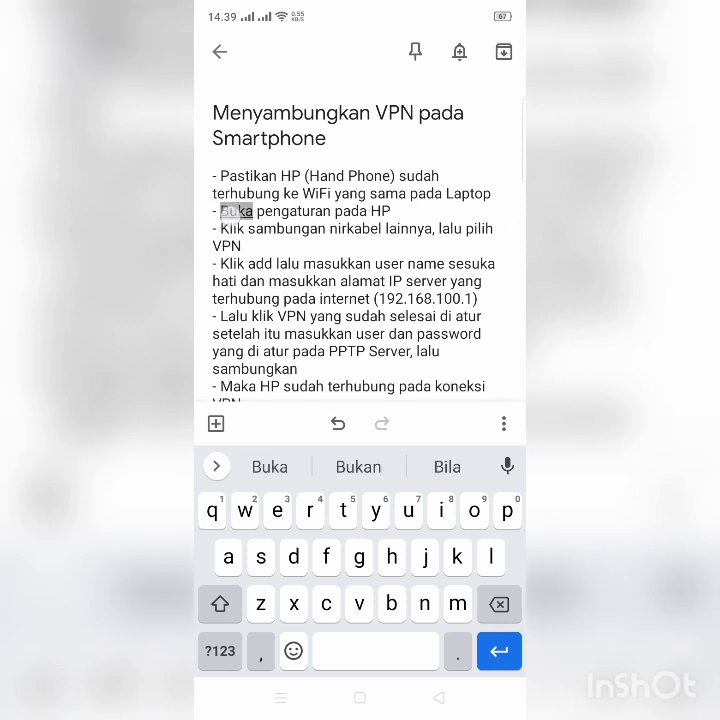
pyautogui.moveTo(262, 232); pyautogui.dragTo(250, 264)
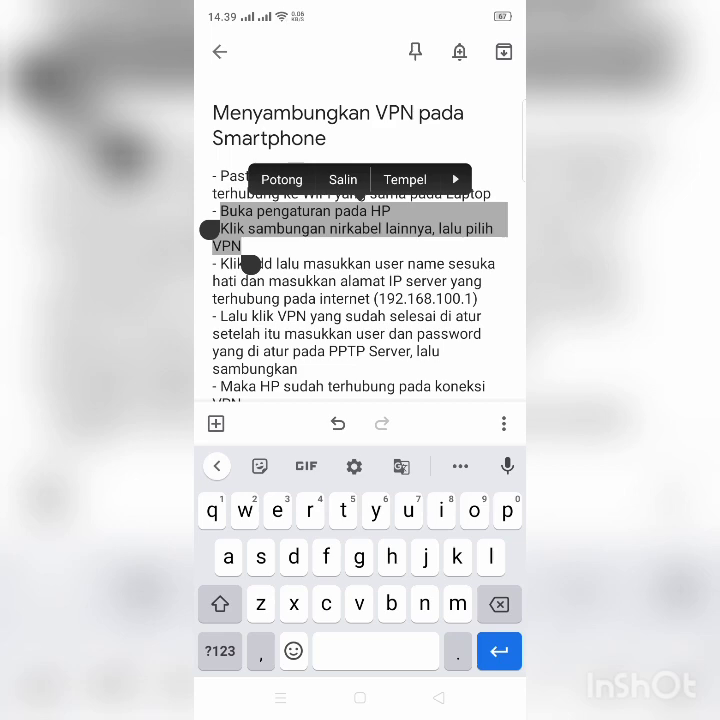
pyautogui.moveTo(480, 20); pyautogui.dragTo(470, 260)
pyautogui.click(490, 48)
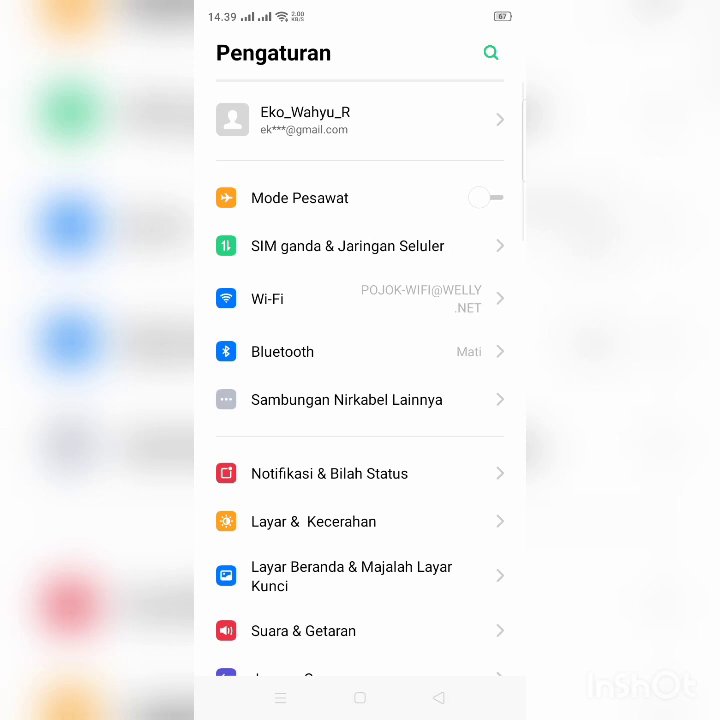
# Open the VPN page under Sambungan Nirkabel Lainnya, then switch to the Keep note.
pyautogui.click(346, 399)
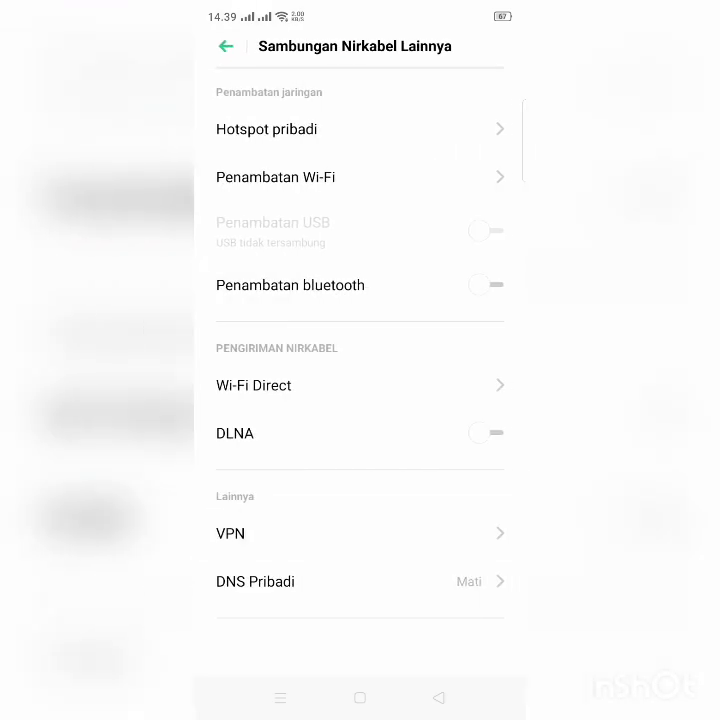
pyautogui.click(300, 533)
pyautogui.click(280, 697)
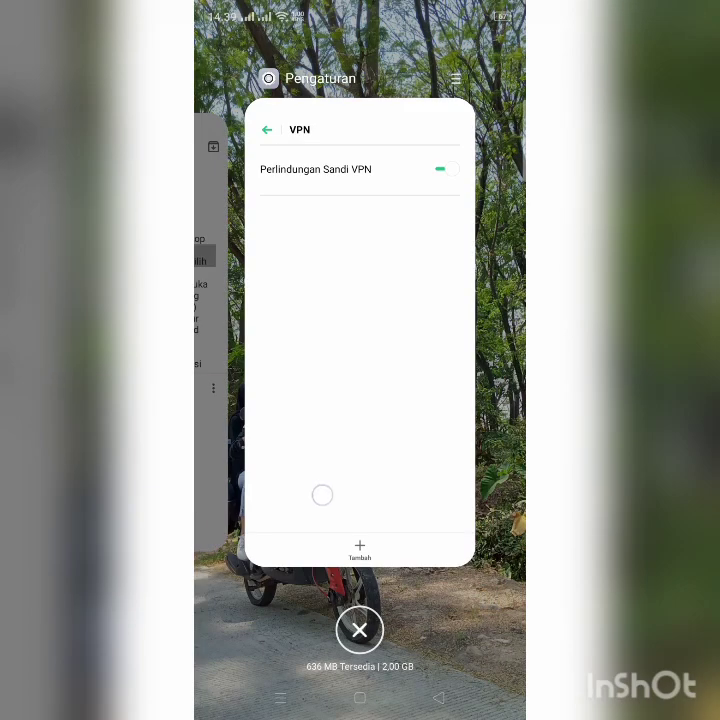
pyautogui.moveTo(321, 495); pyautogui.dragTo(445, 500)
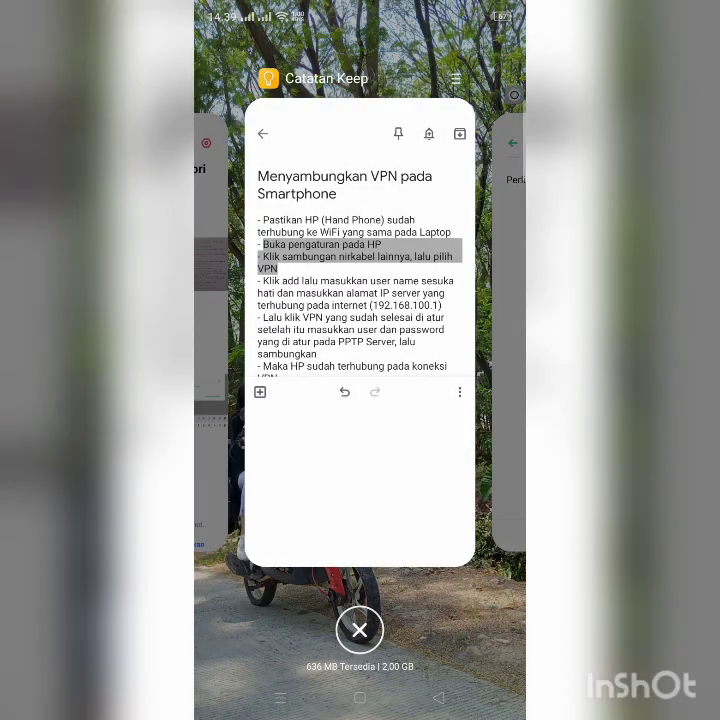
pyautogui.click(360, 332)
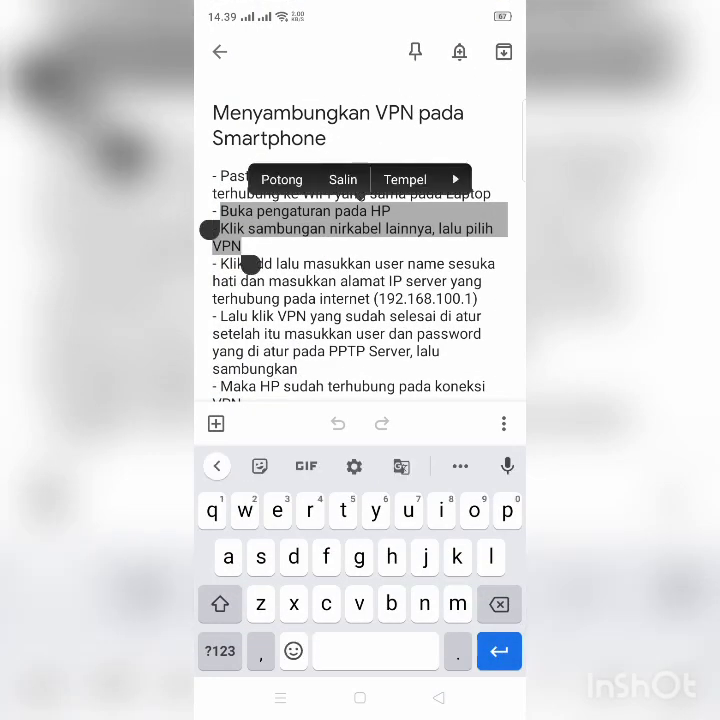
# Highlight the note's 'Klik' step about adding the VPN server, then return to the VPN page.
pyautogui.click(362, 265)
pyautogui.doubleClick(232, 263)
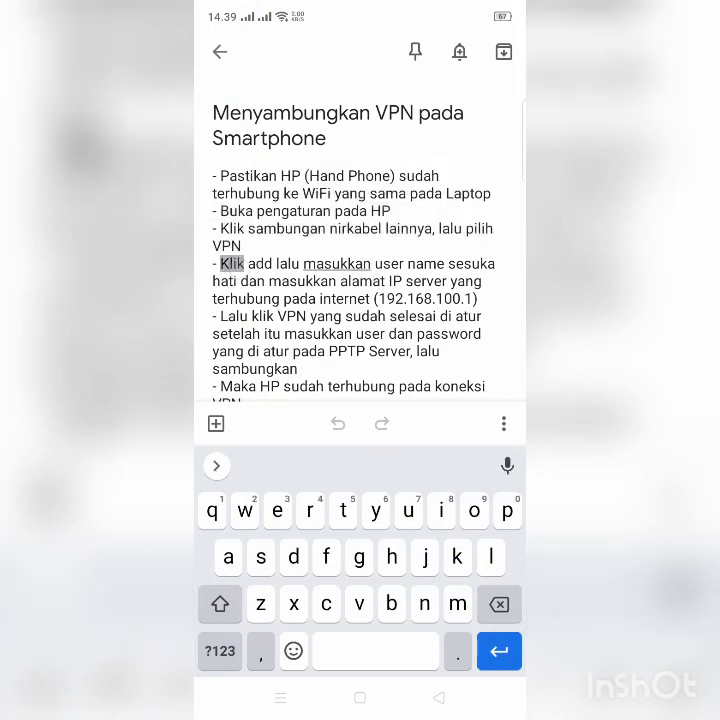
pyautogui.moveTo(254, 283); pyautogui.dragTo(486, 317)
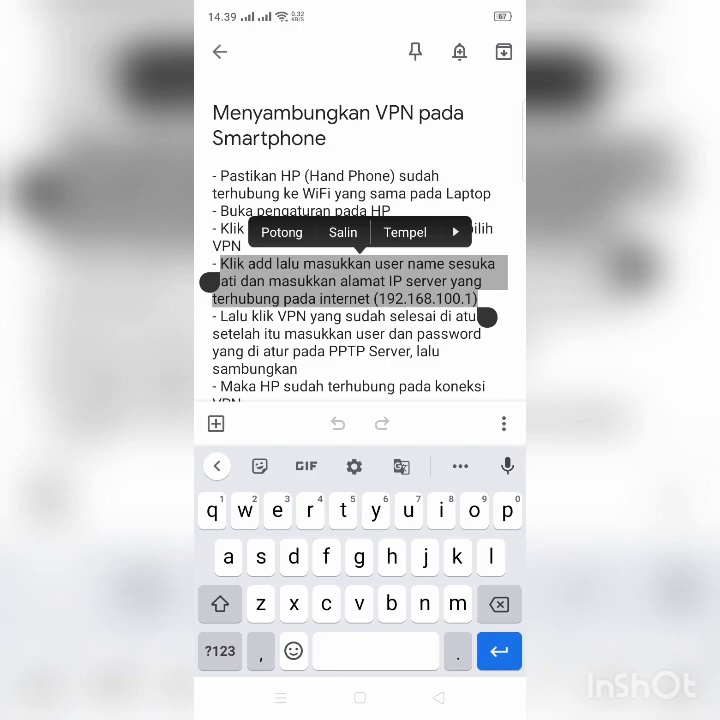
pyautogui.click(279, 703)
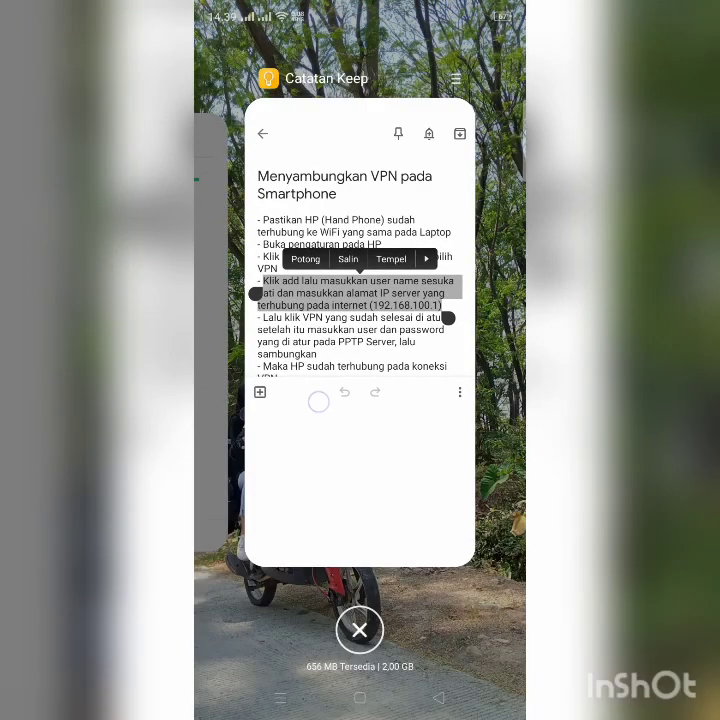
pyautogui.moveTo(318, 402); pyautogui.dragTo(365, 435)
pyautogui.click(365, 435)
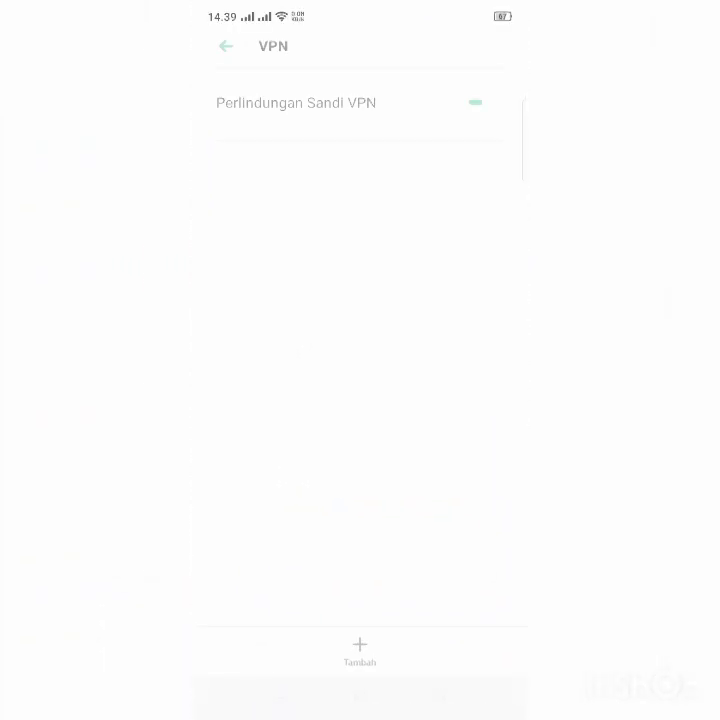
# Add and save a PPTP VPN profile with a name and server address 192.168.100.1.
pyautogui.click(362, 652)
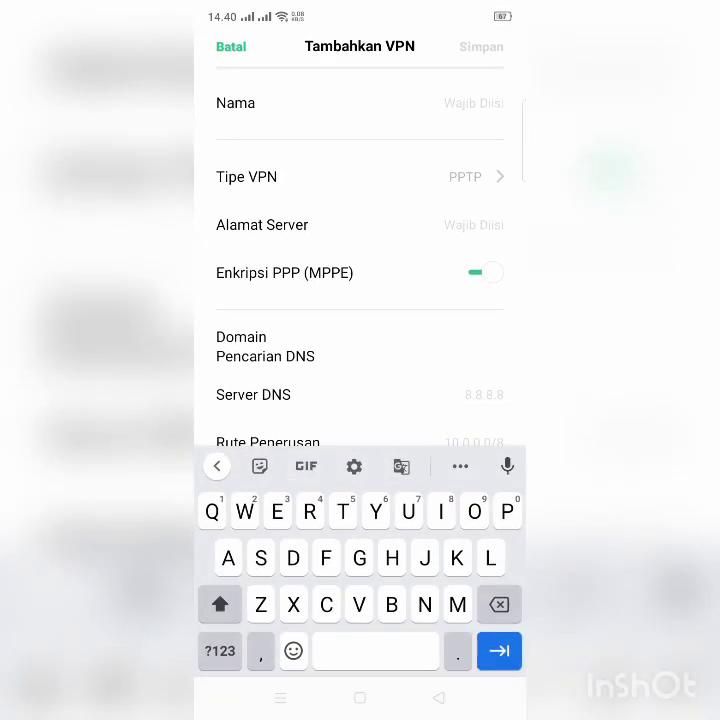
pyautogui.write('Wahyy')
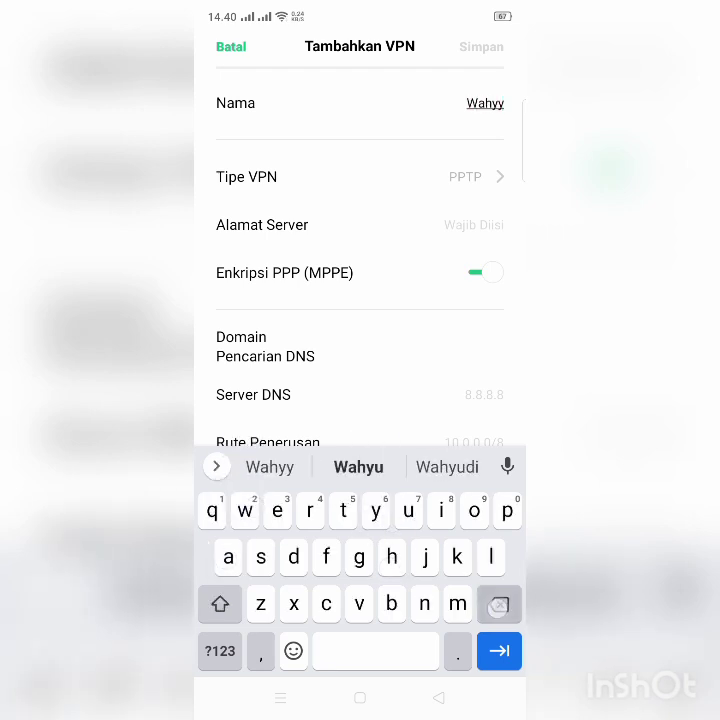
pyautogui.press('BackSpace')
pyautogui.write('u')
pyautogui.click(471, 222)
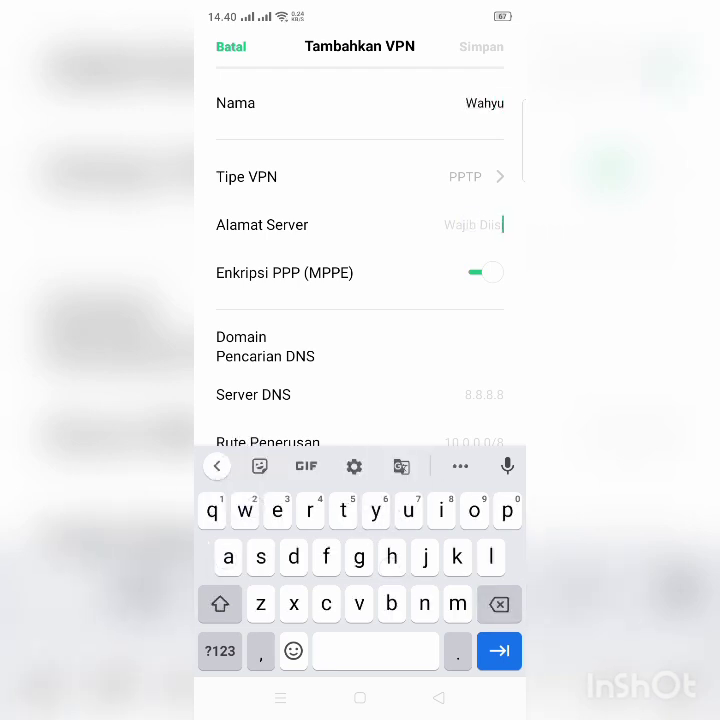
pyautogui.write('192.167')
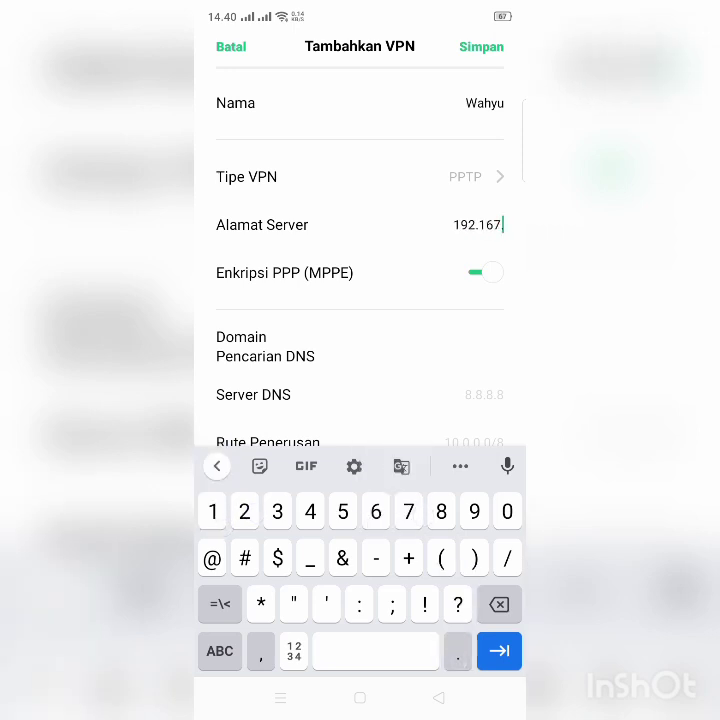
pyautogui.press('BackSpace')
pyautogui.write('8')
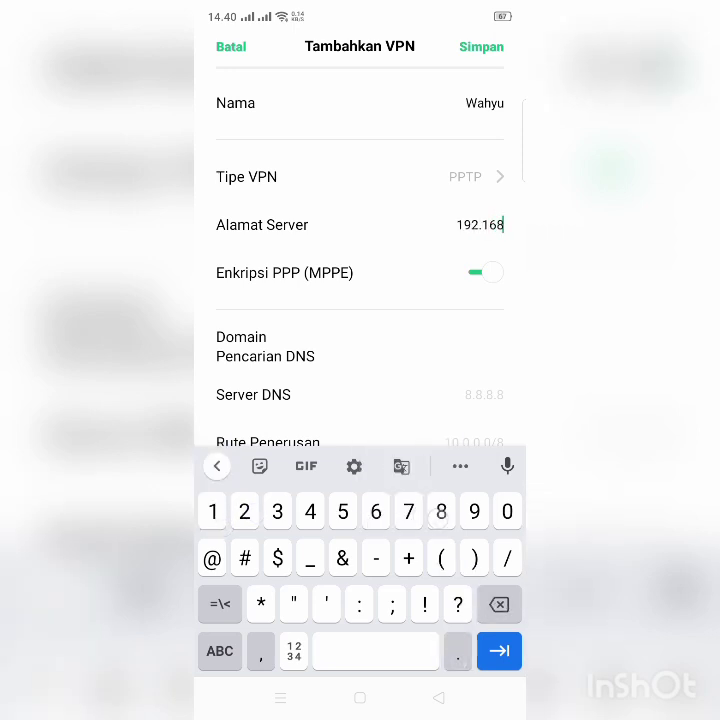
pyautogui.write('.100.1')
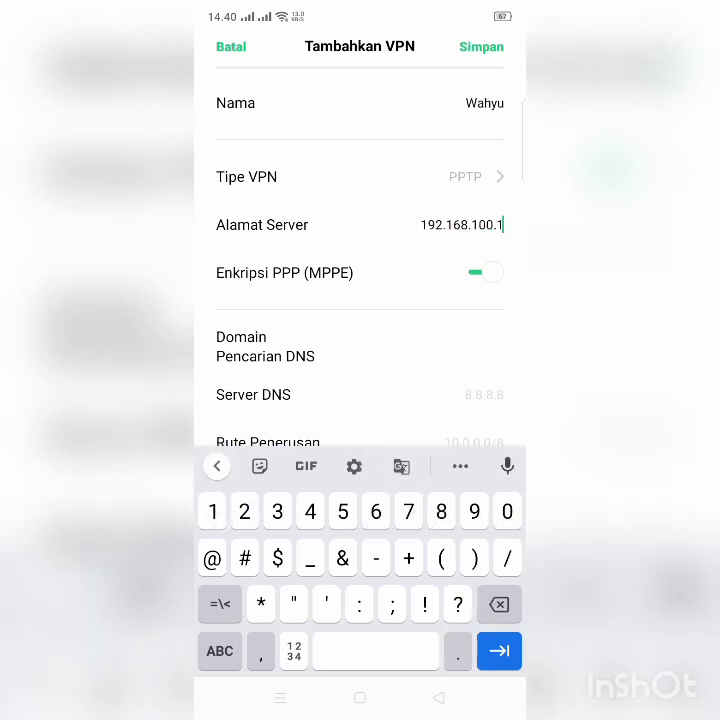
pyautogui.click(438, 697)
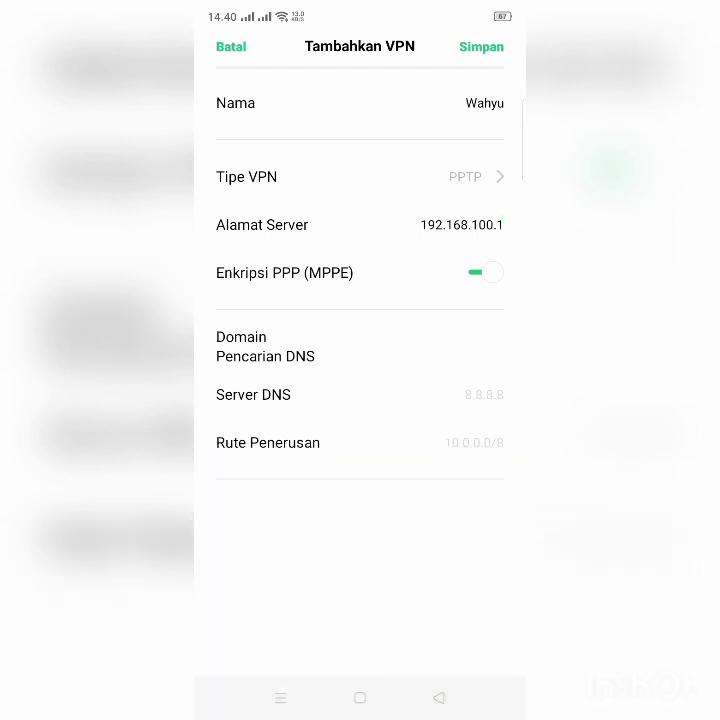
pyautogui.click(481, 46)
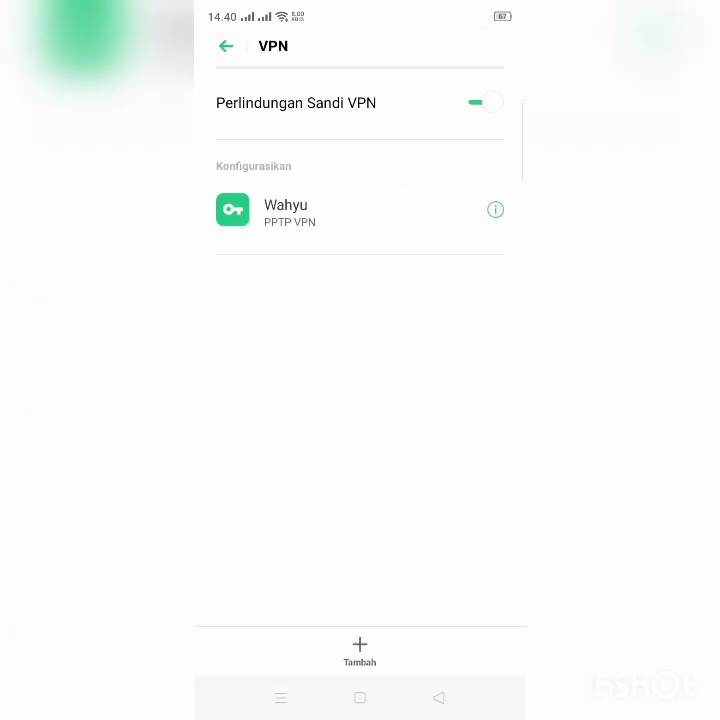
# Switch back to the Keep note with the setup steps.
pyautogui.click(280, 697)
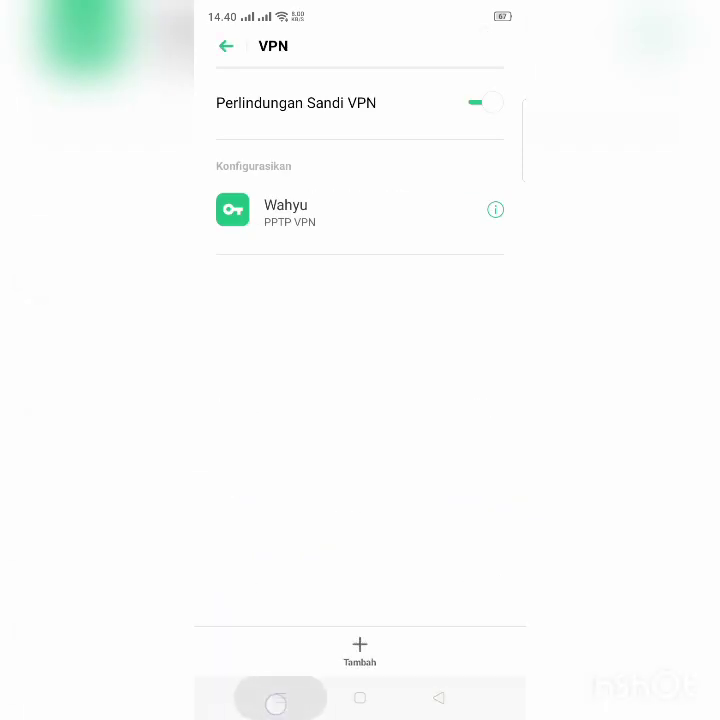
pyautogui.moveTo(350, 508); pyautogui.dragTo(490, 515)
pyautogui.click(382, 506)
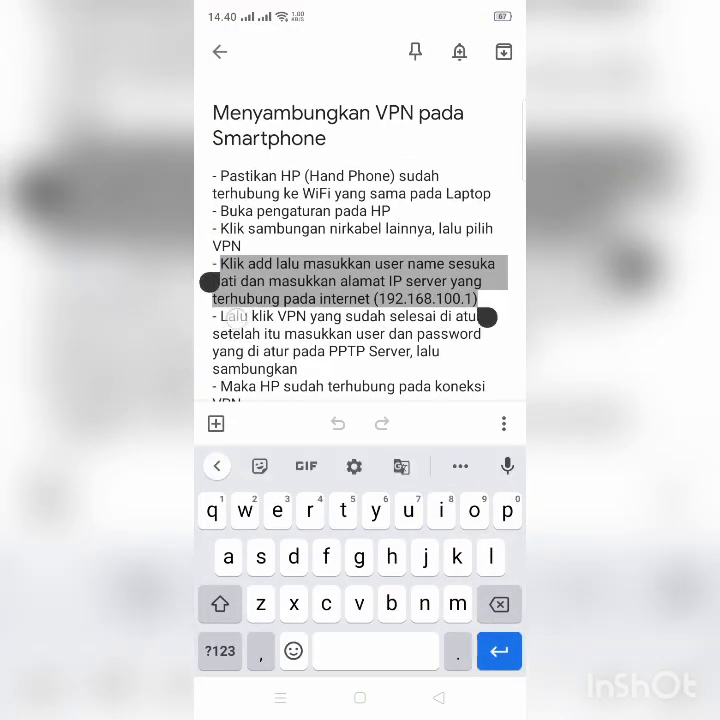
# Highlight the note's 'Lalu' connect step, then bring up the Settings VPN card from recent apps.
pyautogui.click(232, 317)
pyautogui.doubleClick(235, 317)
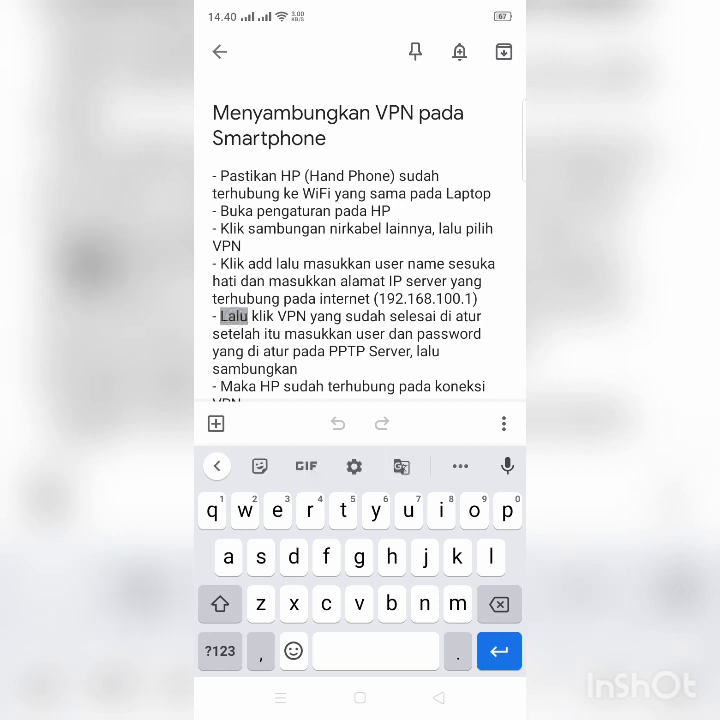
pyautogui.moveTo(257, 336); pyautogui.dragTo(302, 414)
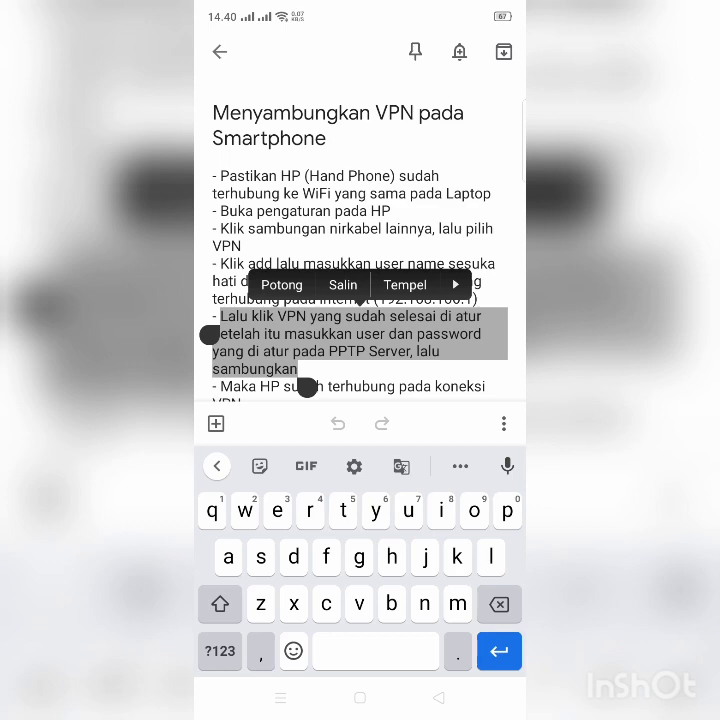
pyautogui.click(280, 698)
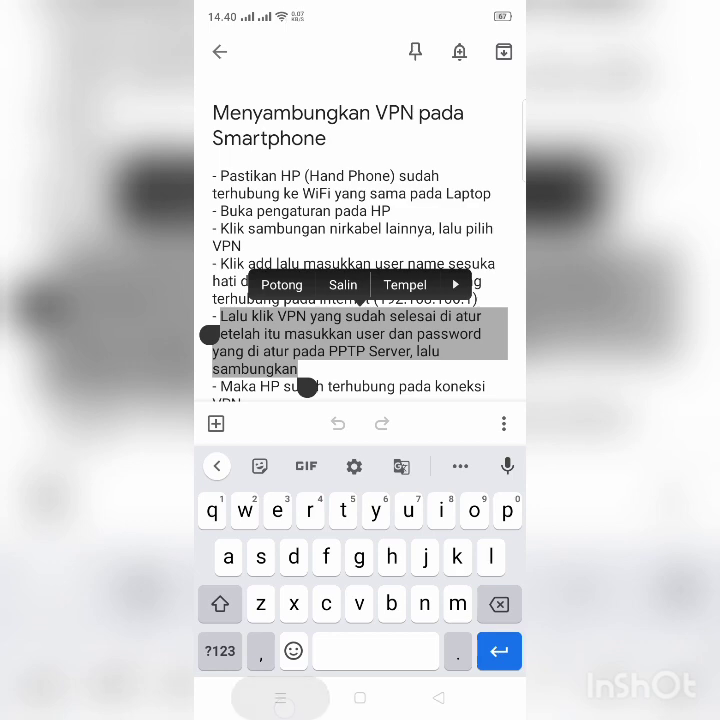
pyautogui.moveTo(322, 512); pyautogui.dragTo(450, 505)
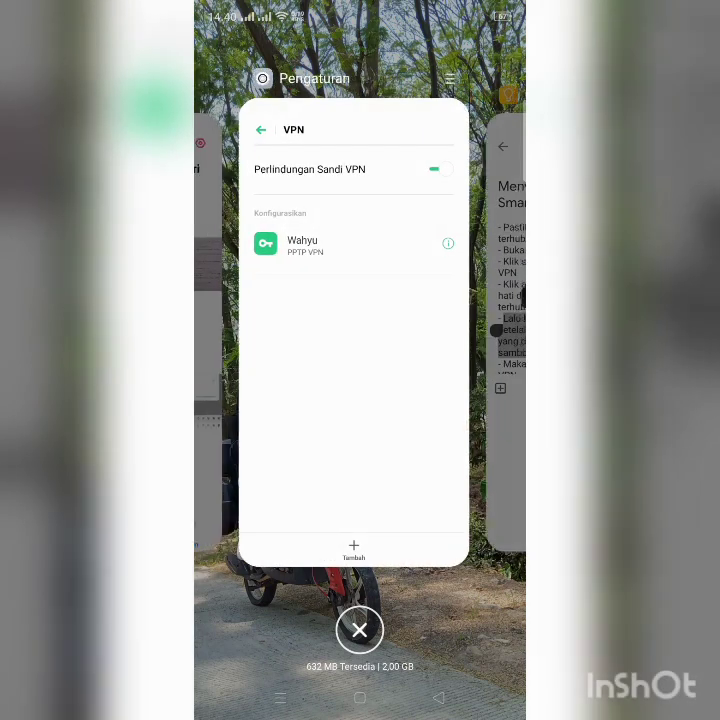
pyautogui.click(365, 420)
# Sign in to the saved PPTP profile with the VPN user name and password and connect.
pyautogui.click(360, 215)
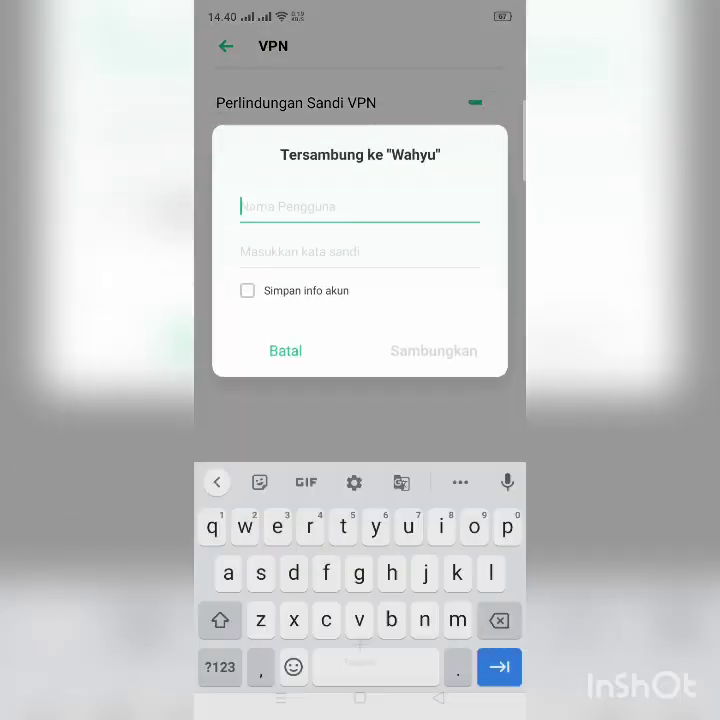
pyautogui.write('eko')
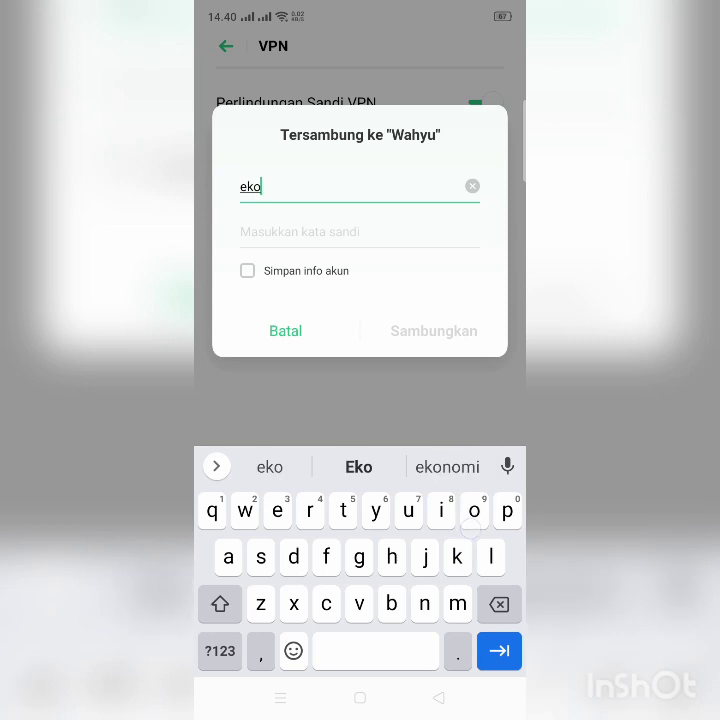
pyautogui.click(358, 231)
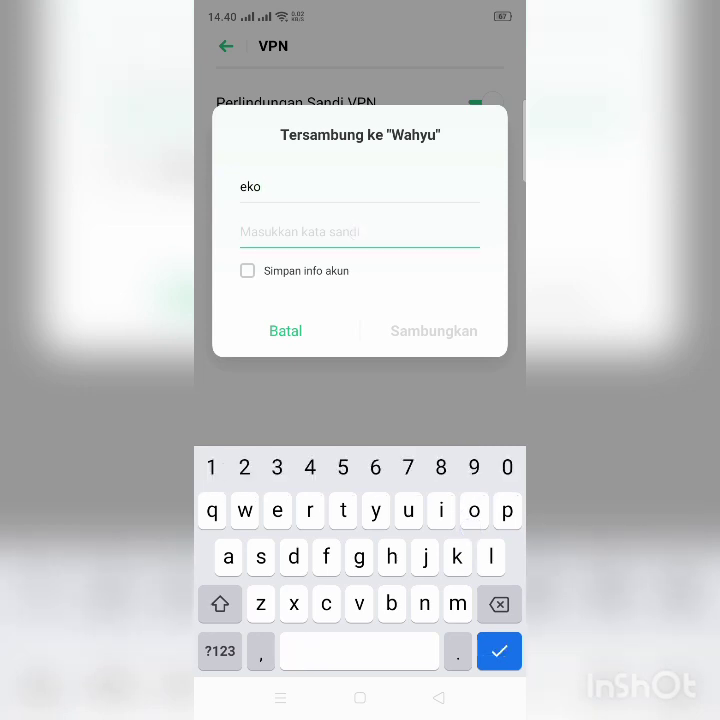
pyautogui.write('12345')
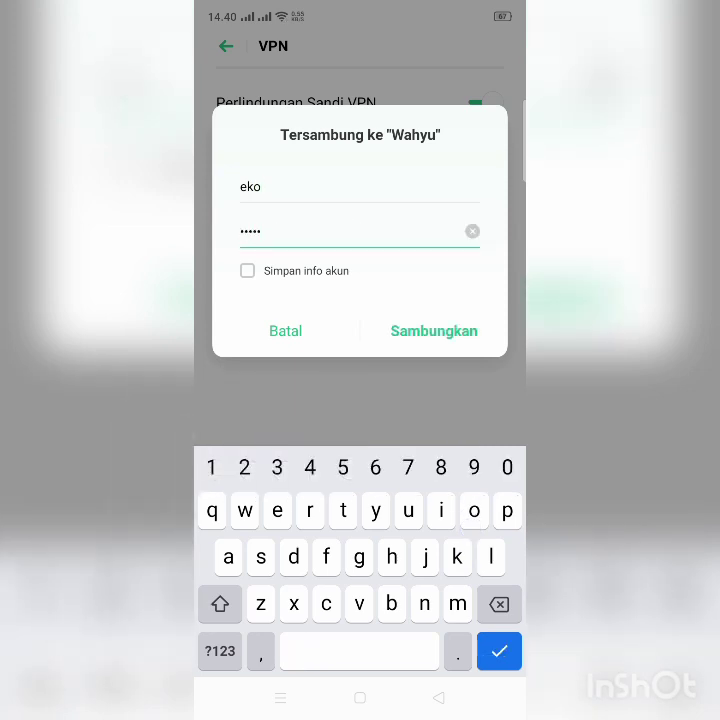
pyautogui.click(424, 336)
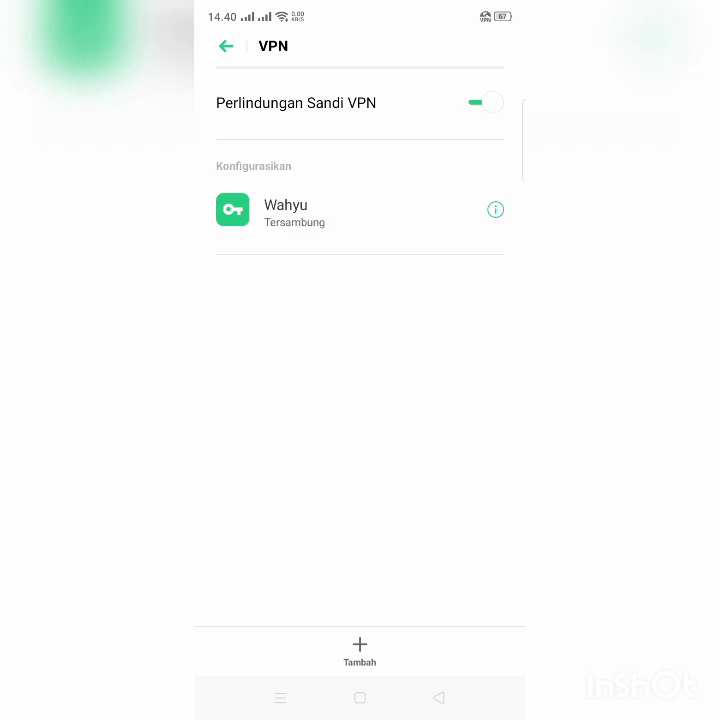
pyautogui.click(280, 697)
# Reopen the Keep note and highlight its final 'Maka' step saying the phone is connected.
pyautogui.moveTo(355, 511); pyautogui.dragTo(560, 511)
pyautogui.click(387, 519)
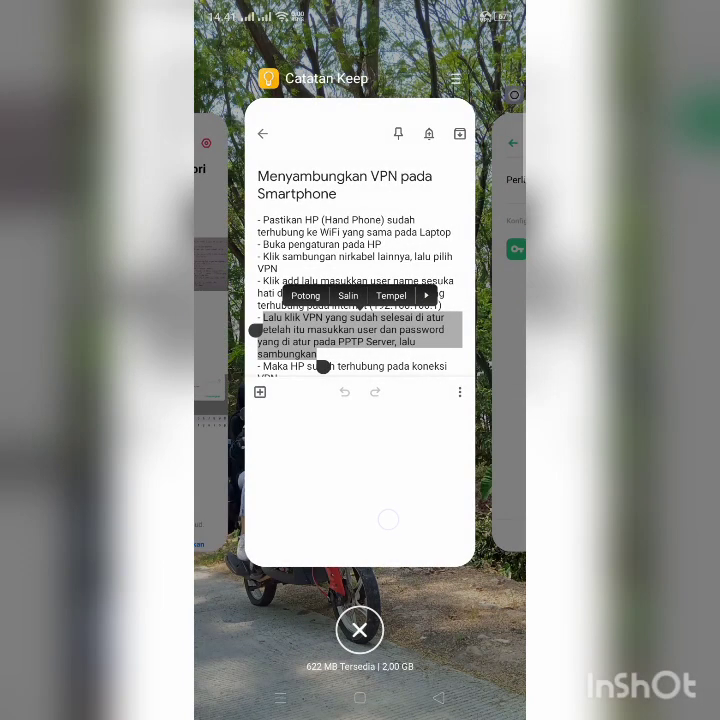
pyautogui.moveTo(371, 335); pyautogui.dragTo(373, 273)
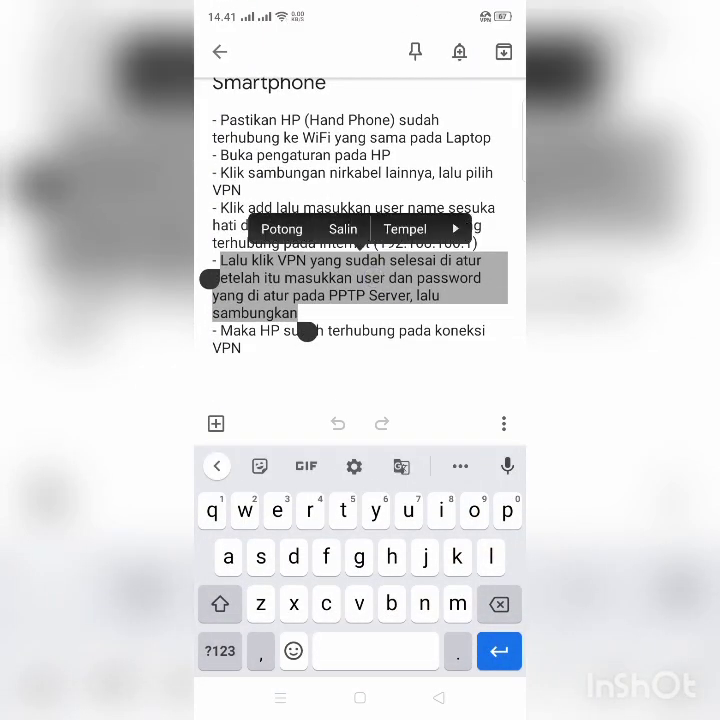
pyautogui.doubleClick(241, 334)
pyautogui.moveTo(256, 376); pyautogui.dragTo(245, 395)
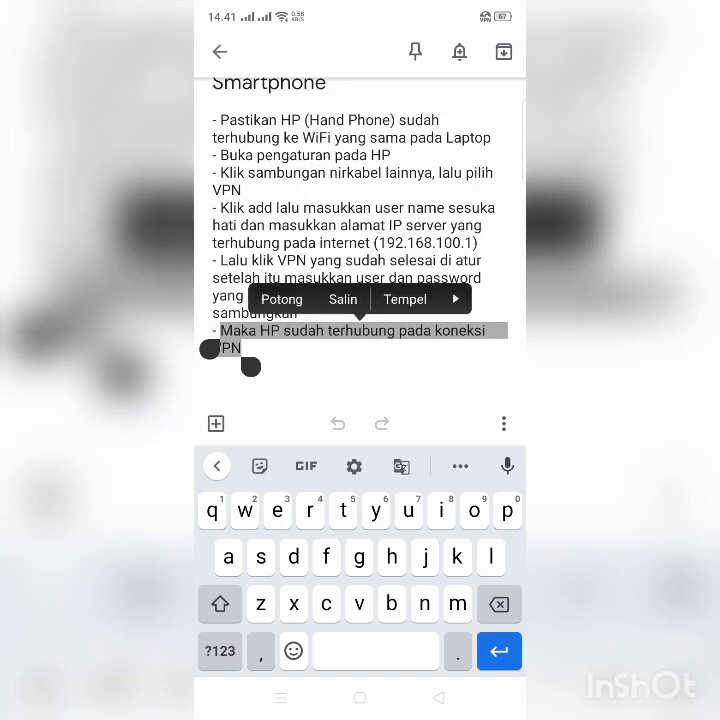
# Return to the connected VPN settings page through recent apps.
pyautogui.click(280, 698)
pyautogui.moveTo(284, 481); pyautogui.dragTo(429, 479)
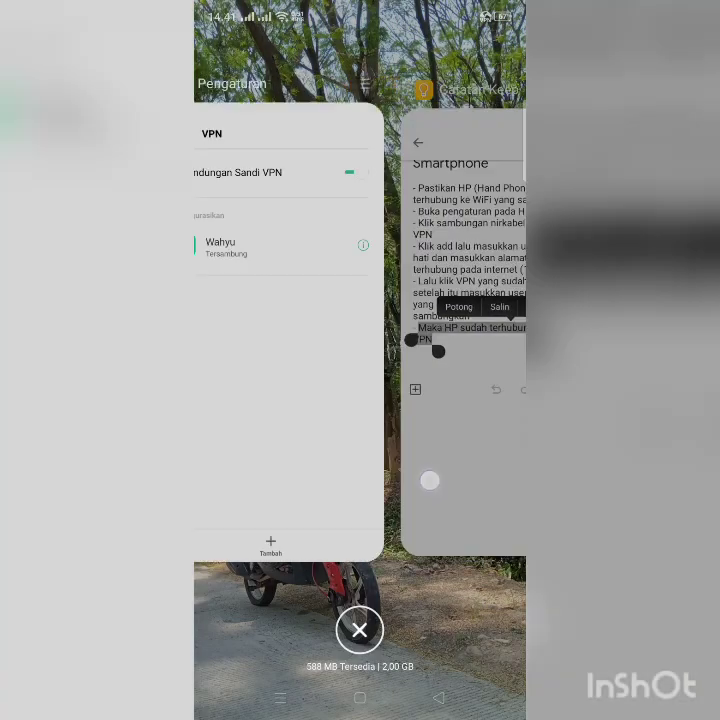
pyautogui.click(373, 473)
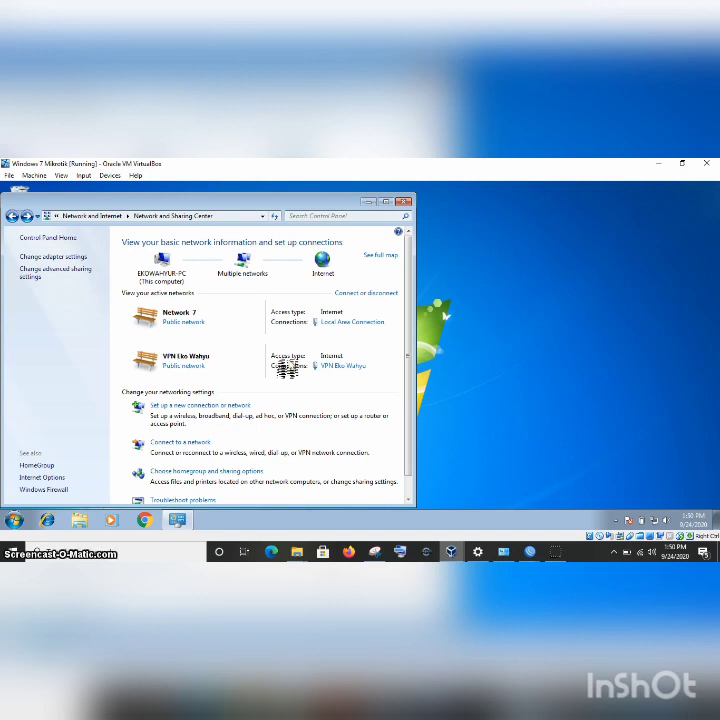
pyautogui.click(559, 557)
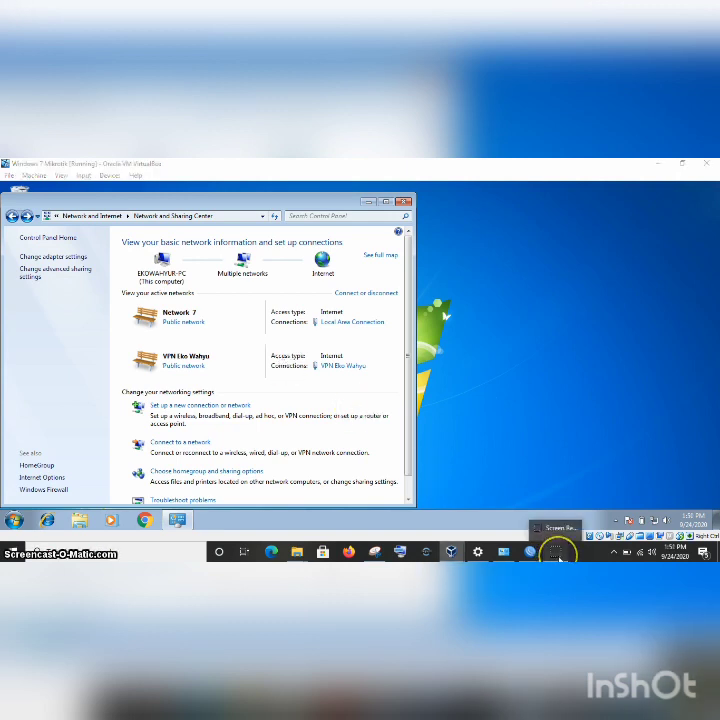